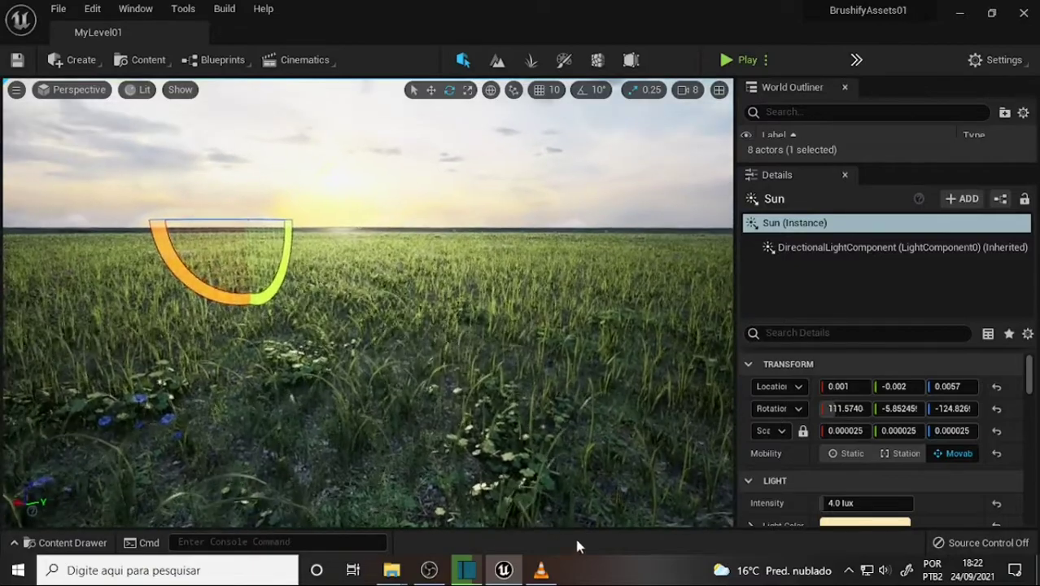
# Step: Bring the VLC reference clip '3 World Creation Sun & Shadow Settings.mp4' to the front
pyautogui.click(544, 573)
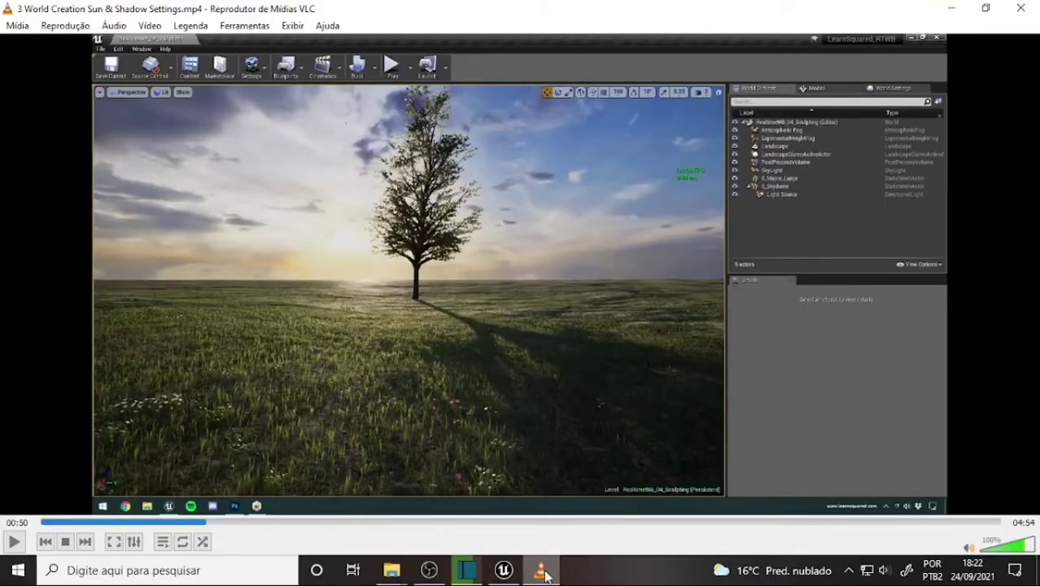
# Step: Minimize the VLC tutorial video and tilt the viewport camera up slightly
pyautogui.click(545, 573)
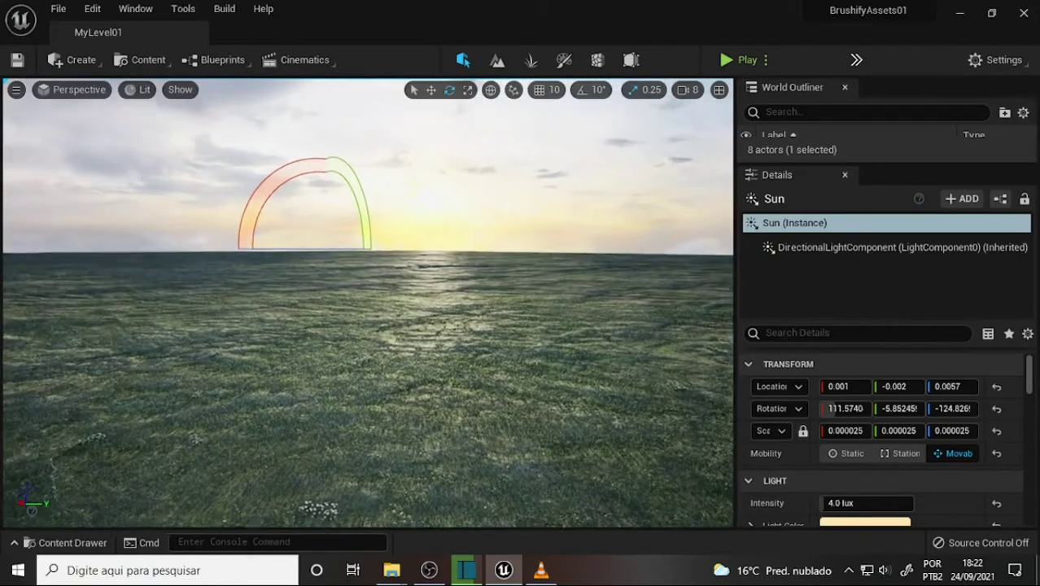
pyautogui.click(540, 569)
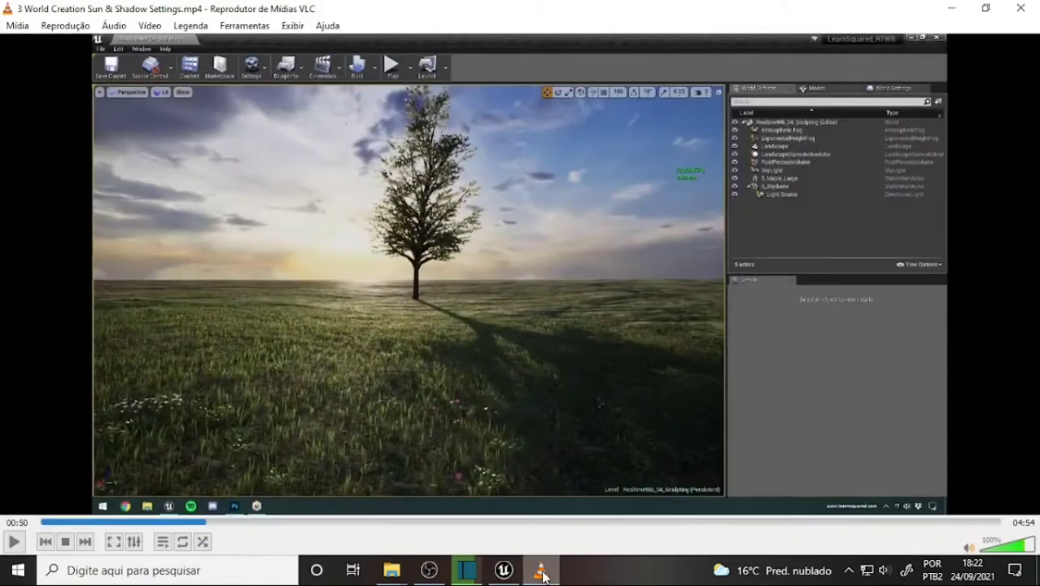
pyautogui.click(540, 569)
pyautogui.moveTo(567, 431); pyautogui.dragTo(570, 424, button='right')
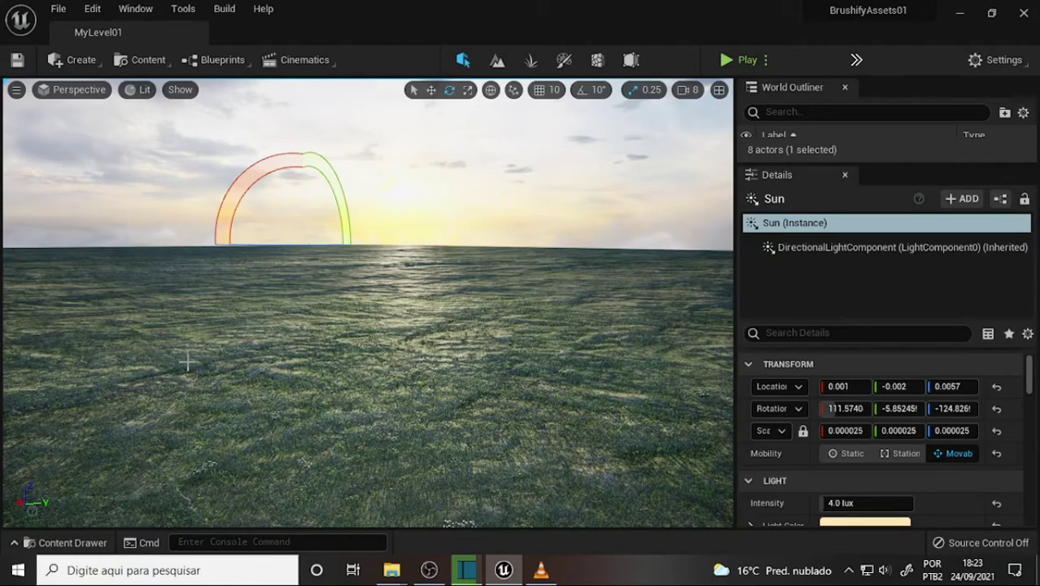
# Step: Enlarge the Content Drawer and browse the Forest, MaterialOverride and Moorland map folders
pyautogui.click(72, 543)
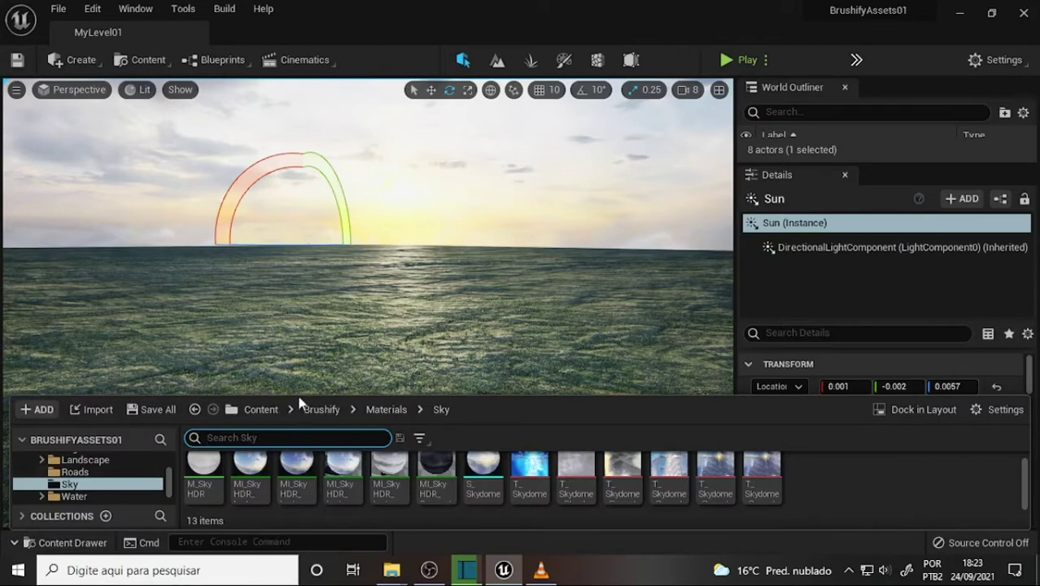
pyautogui.moveTo(296, 396); pyautogui.dragTo(296, 312)
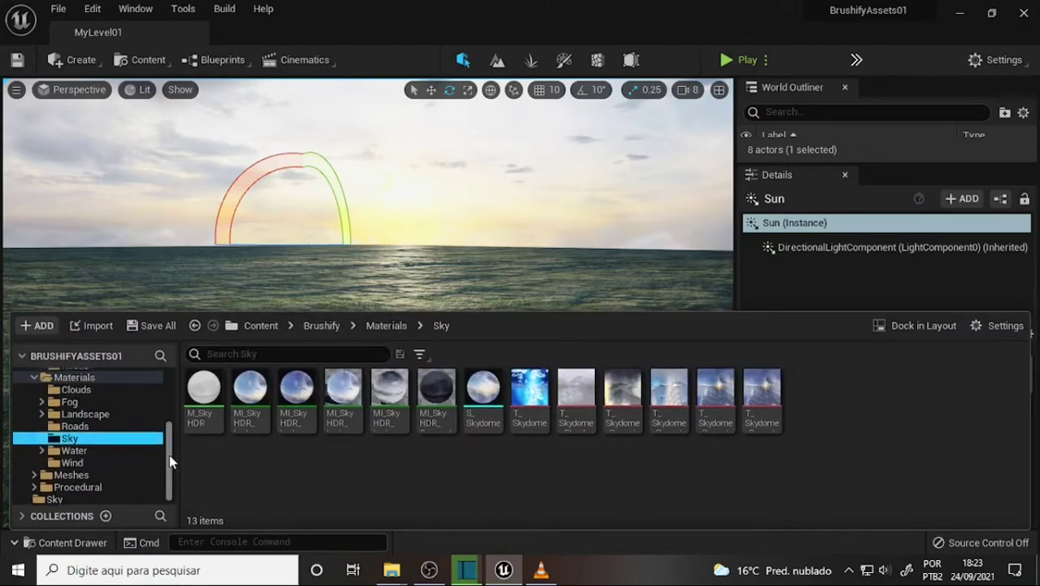
pyautogui.moveTo(170, 454); pyautogui.dragTo(170, 414)
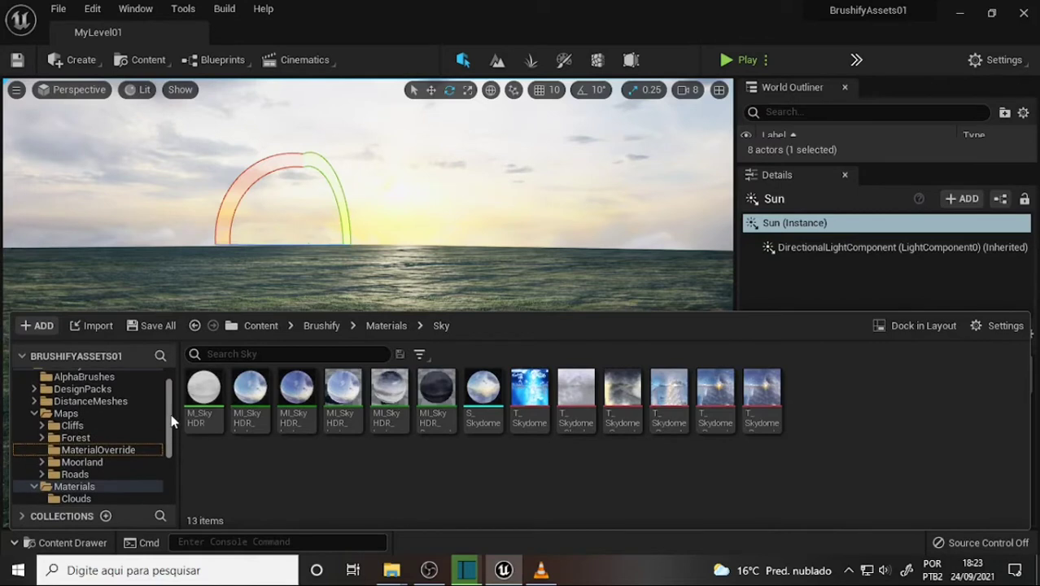
pyautogui.click(65, 437)
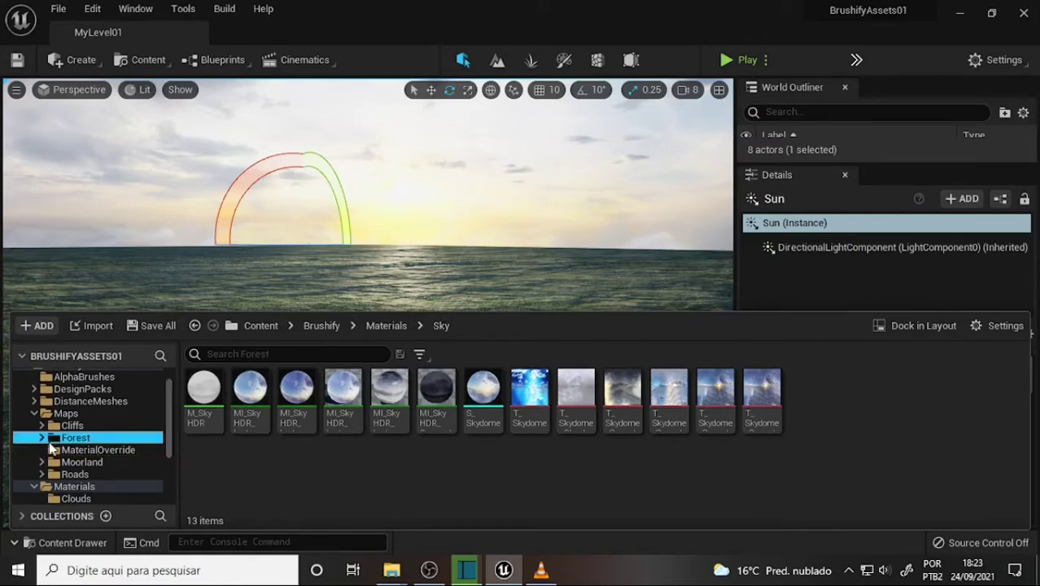
pyautogui.doubleClick(58, 441)
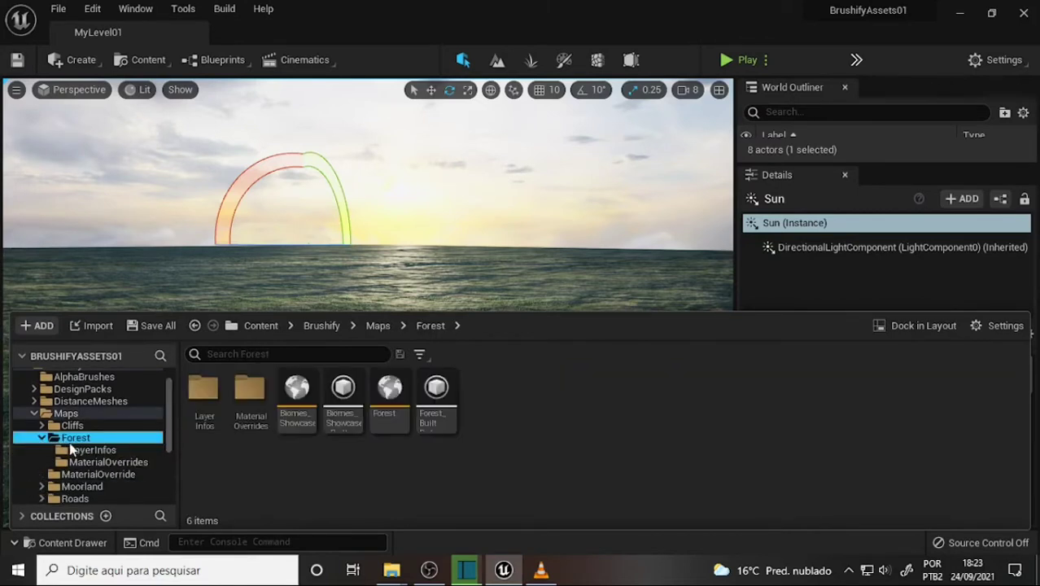
pyautogui.click(82, 450)
pyautogui.click(102, 474)
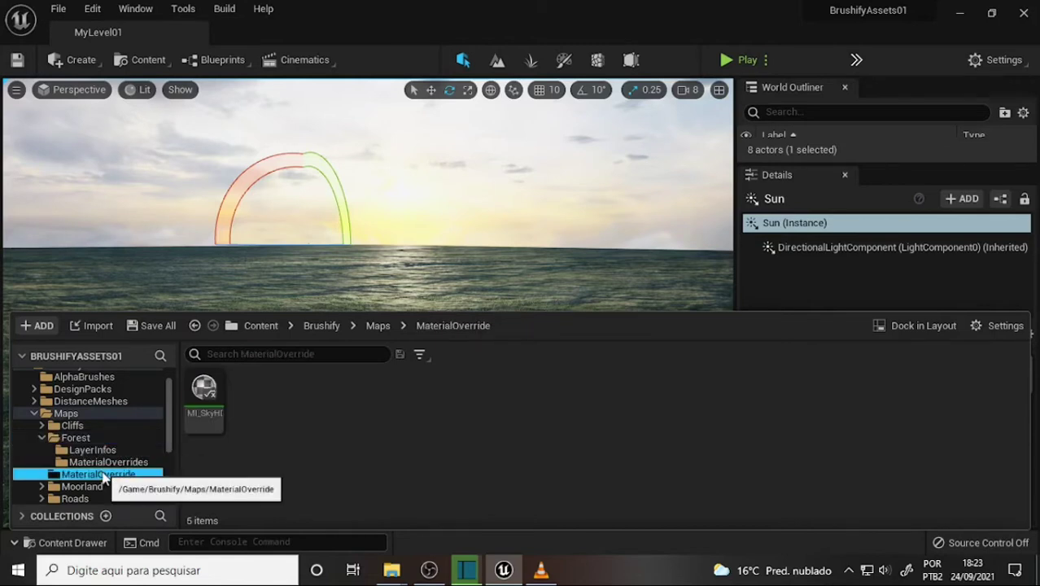
pyautogui.click(88, 487)
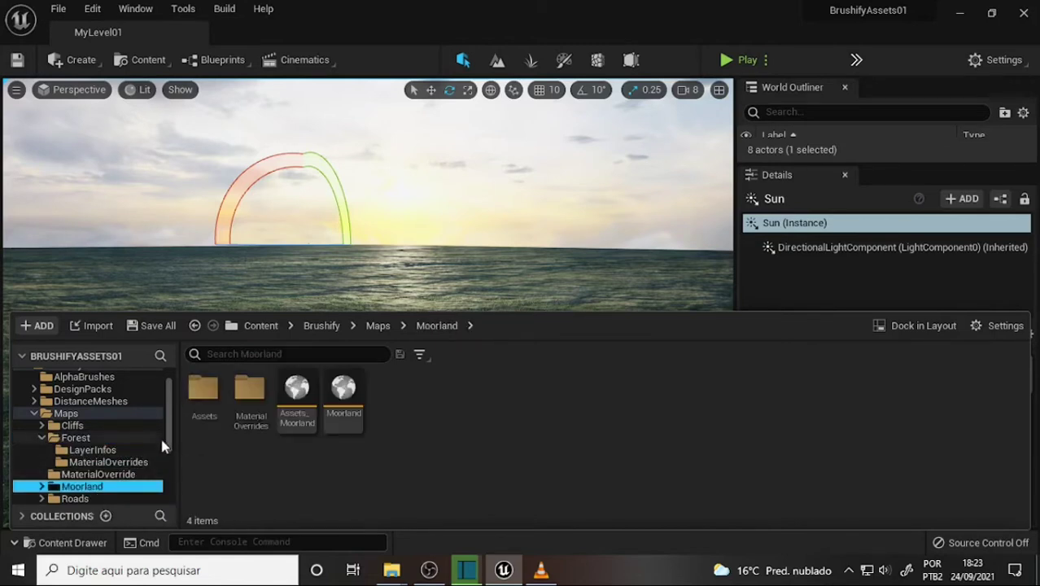
# Step: Expand DesignPacks and Meshes, checking the Ground and Cliffs folders on the way to the foliage
pyautogui.click(33, 389)
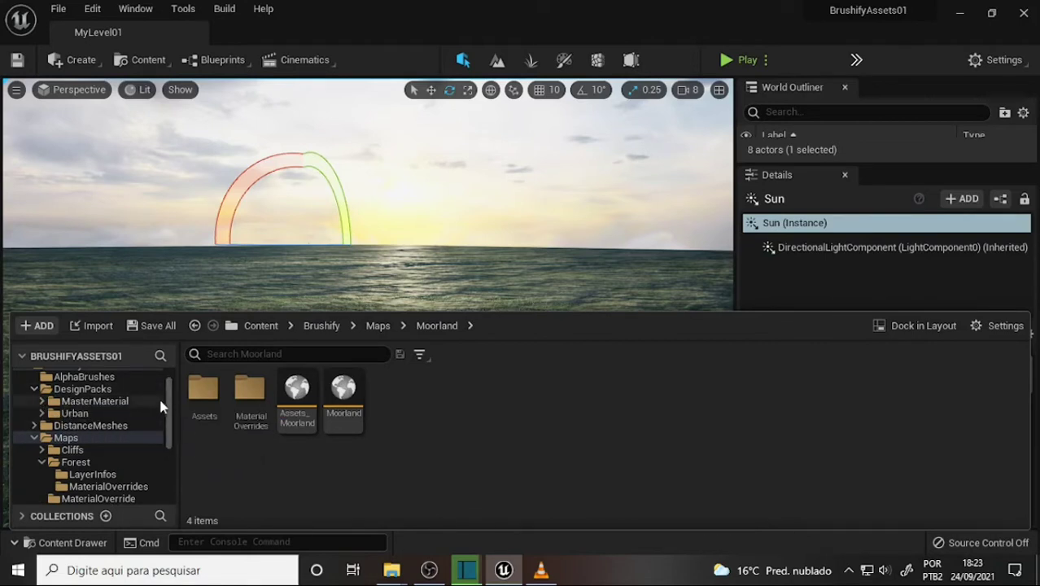
pyautogui.moveTo(173, 392); pyautogui.dragTo(171, 462)
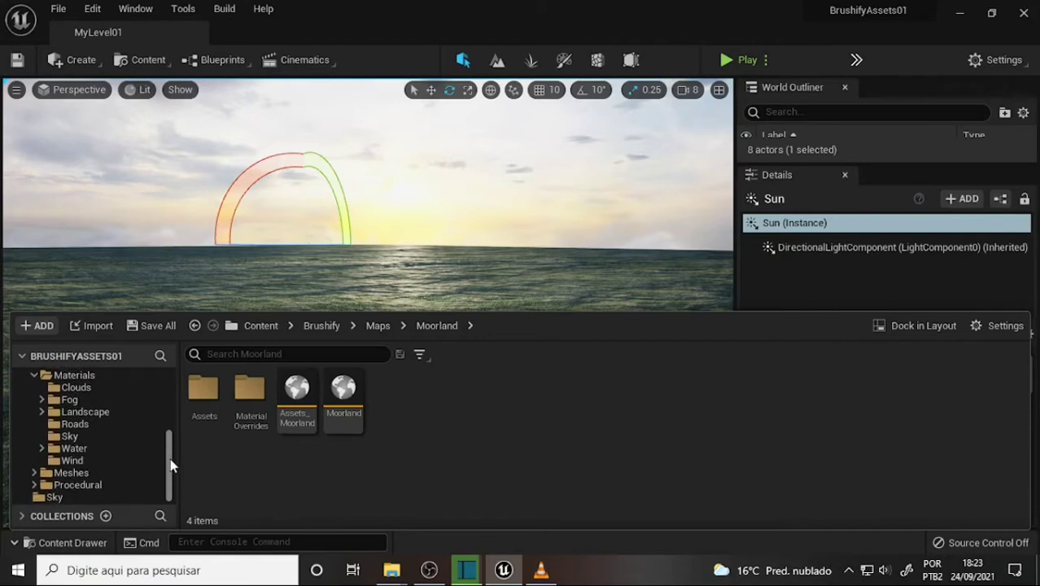
pyautogui.click(33, 472)
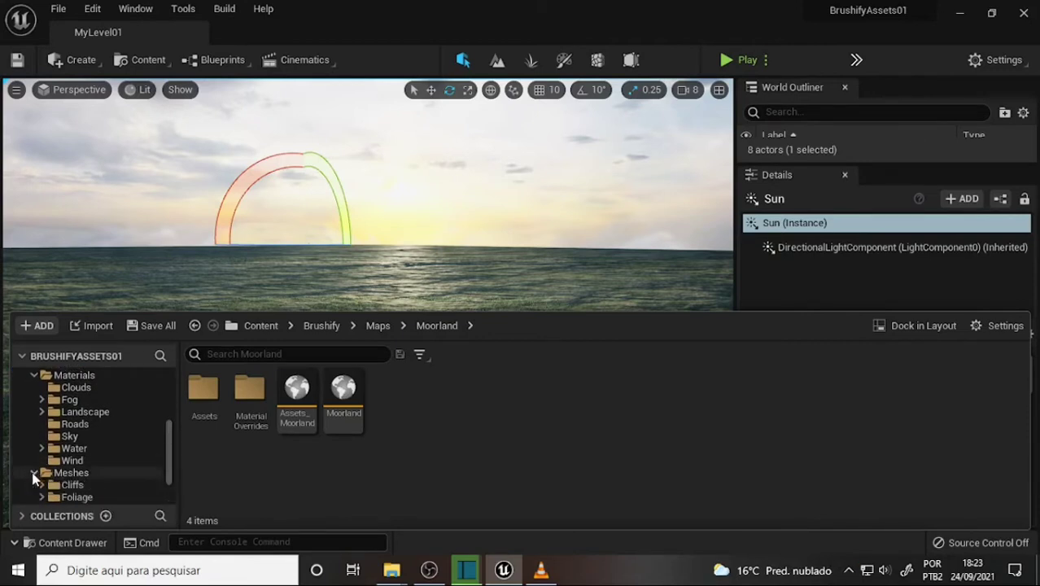
pyautogui.scroll(-2, 145, 434)
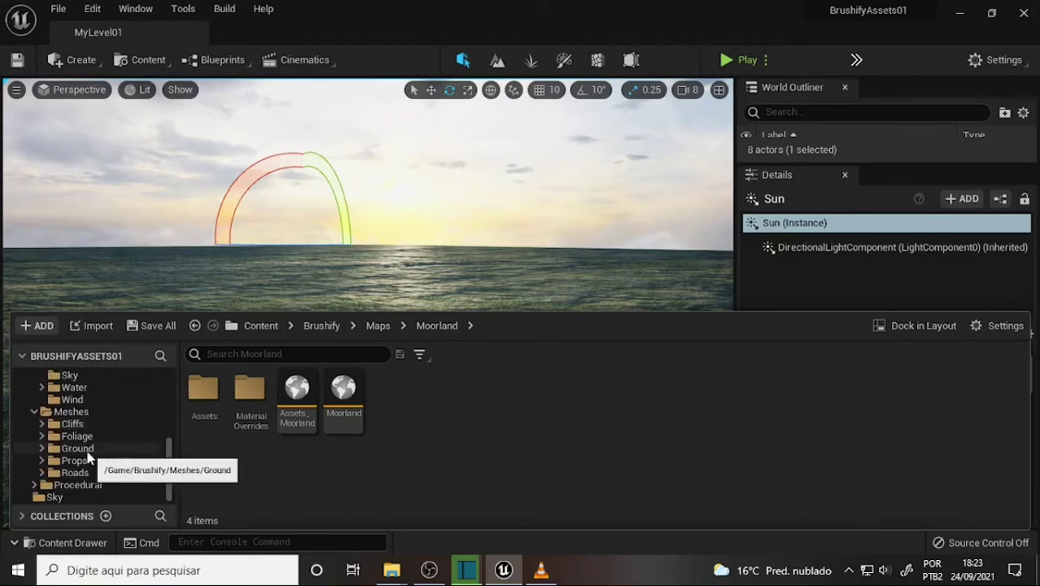
pyautogui.click(42, 449)
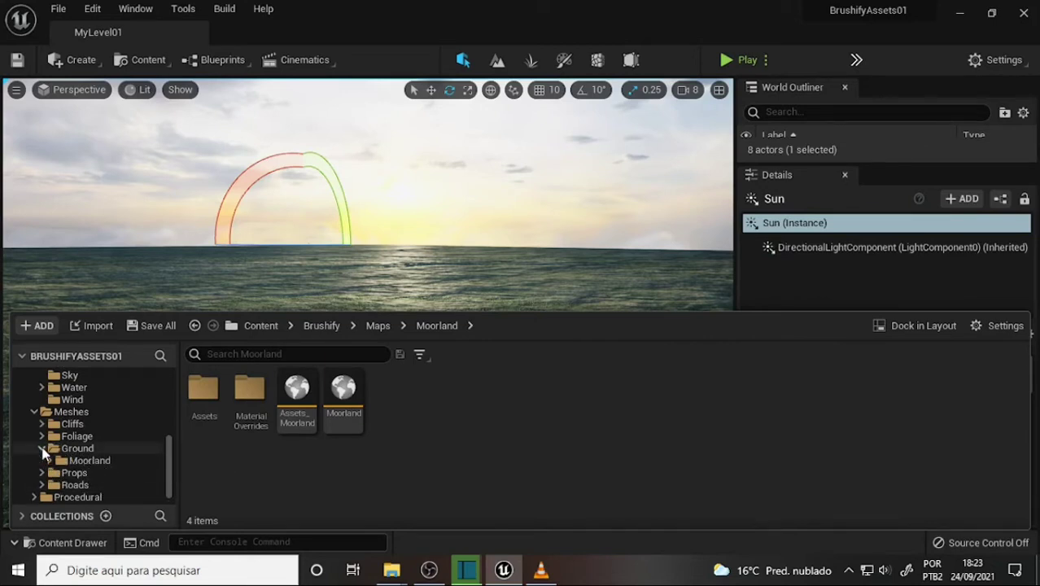
pyautogui.click(41, 450)
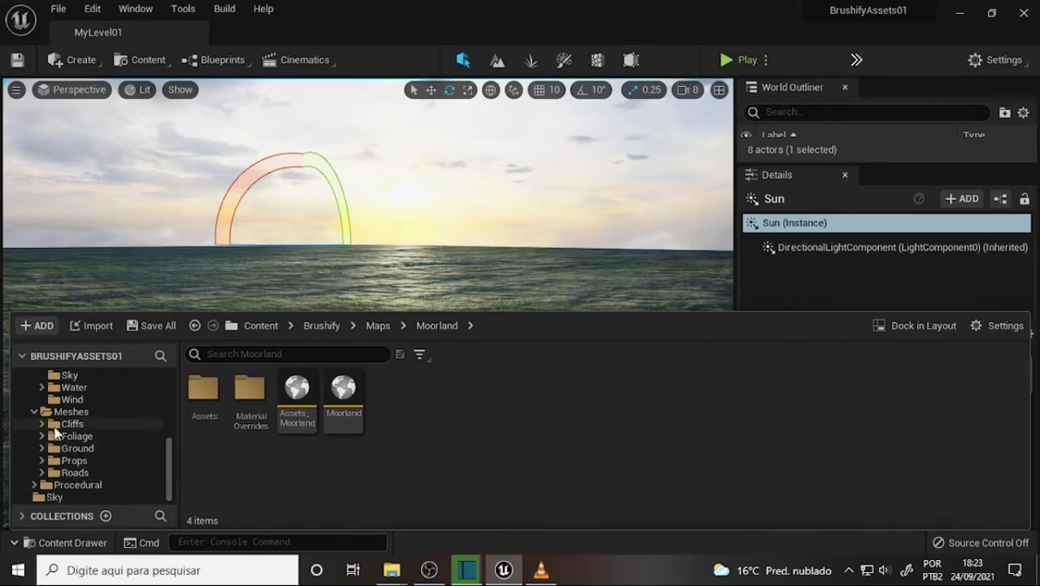
pyautogui.click(42, 425)
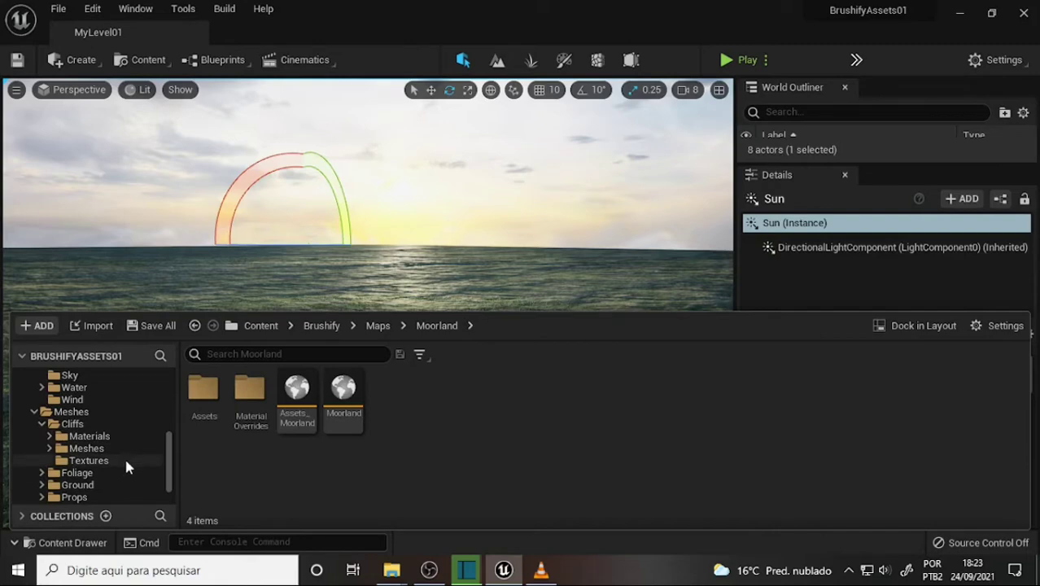
pyautogui.click(429, 570)
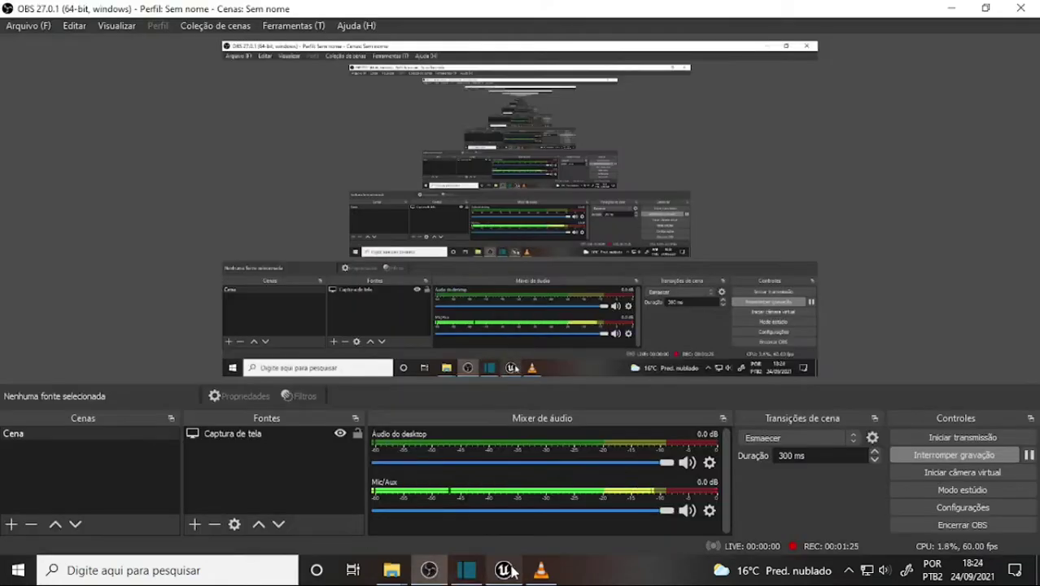
pyautogui.click(511, 571)
# Step: Reopen the Content Drawer, scroll to the Maple folder and select S_Maple_Large
pyautogui.click(80, 543)
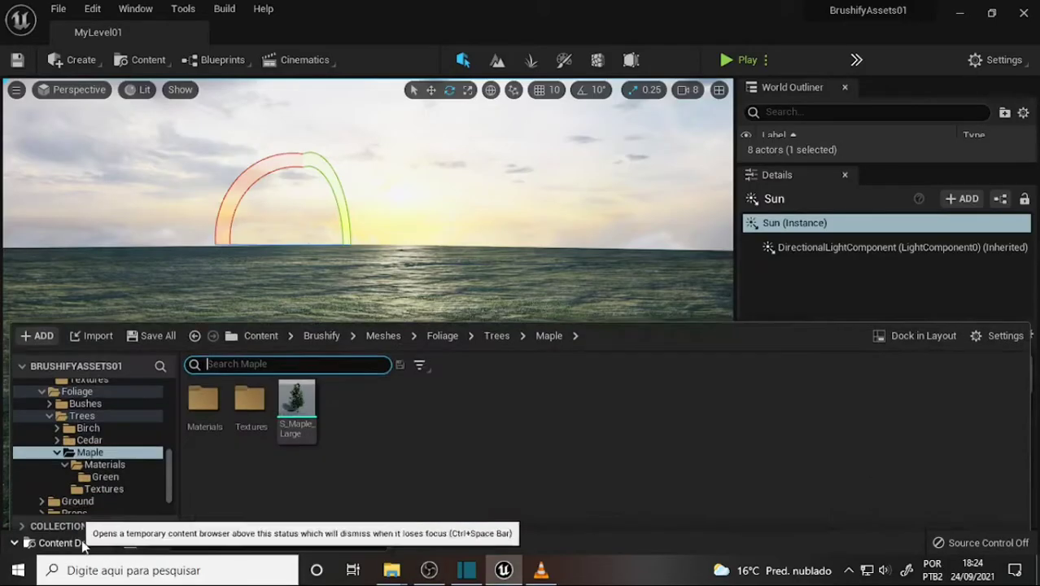
pyautogui.moveTo(170, 462); pyautogui.dragTo(175, 442)
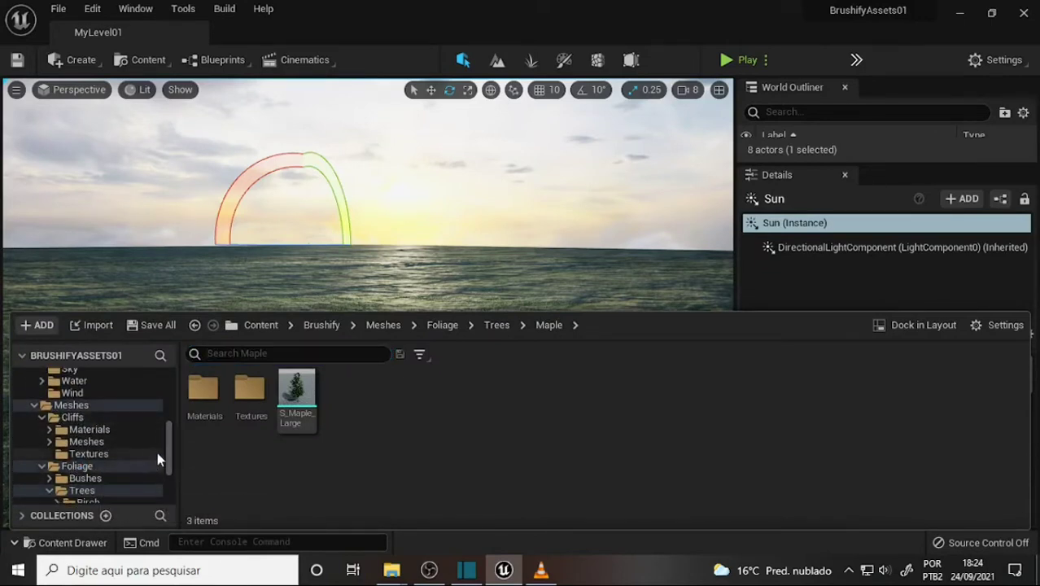
pyautogui.moveTo(172, 444); pyautogui.dragTo(171, 465)
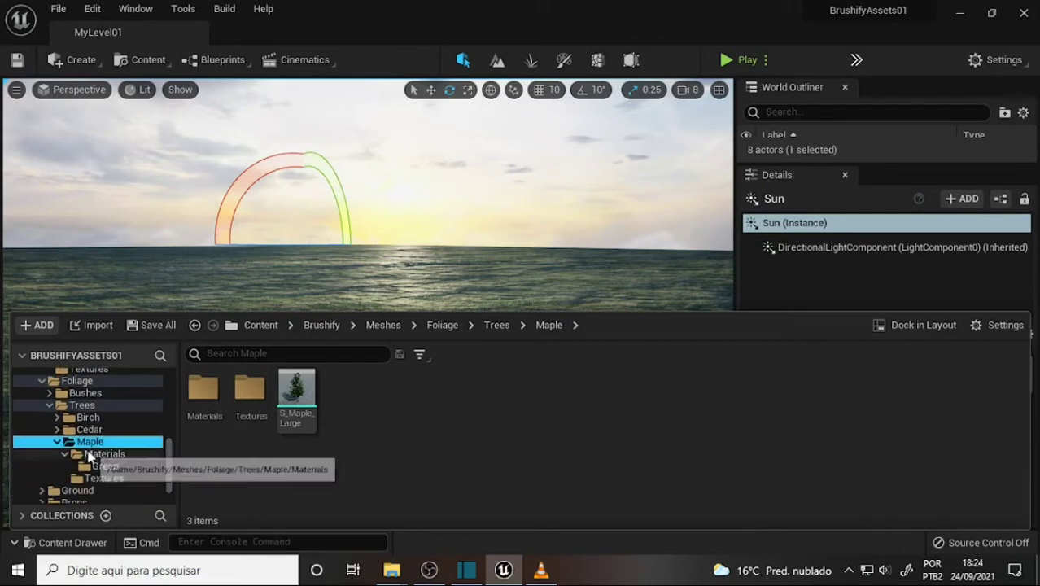
pyautogui.click(303, 415)
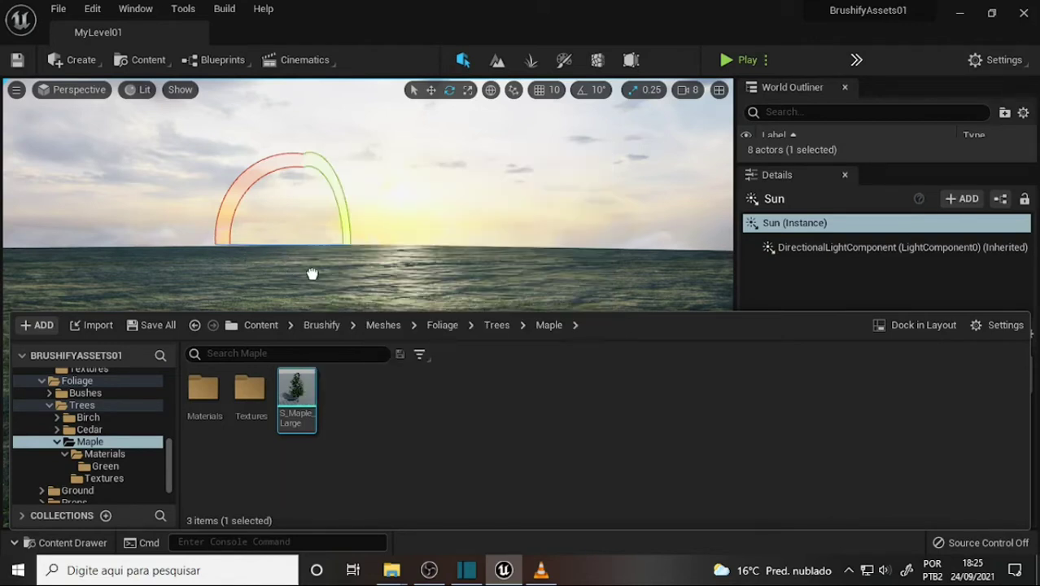
# Step: Drop S_Maple_Large onto the grass field, move the view closer, and close the drawer
pyautogui.moveTo(356, 274); pyautogui.dragTo(353, 269)
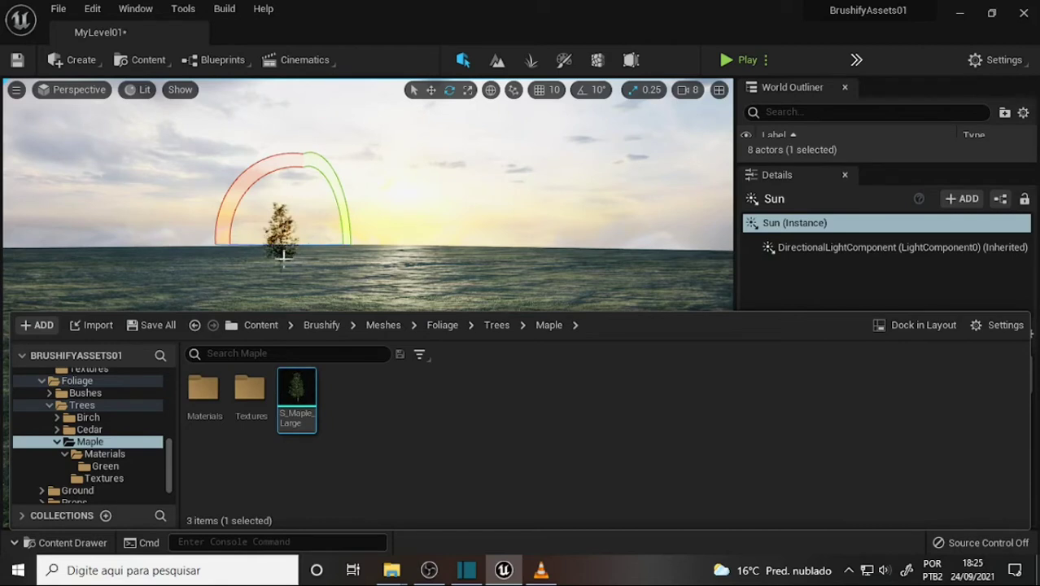
pyautogui.moveTo(283, 258)
pyautogui.mouseDown()
pyautogui.moveTo(268, 253)
pyautogui.moveTo(281, 253)
pyautogui.mouseUp()
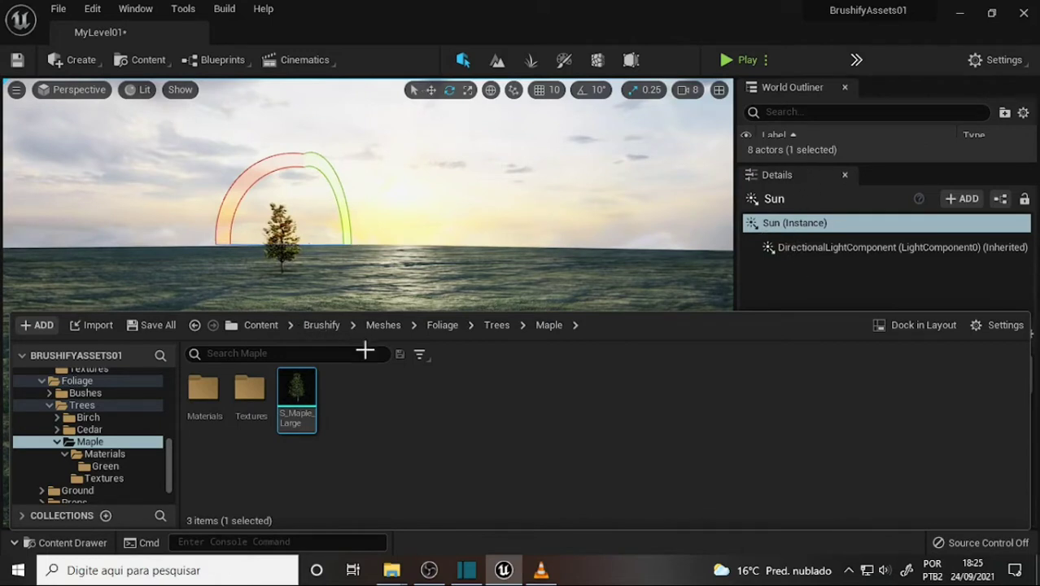
pyautogui.click(541, 204)
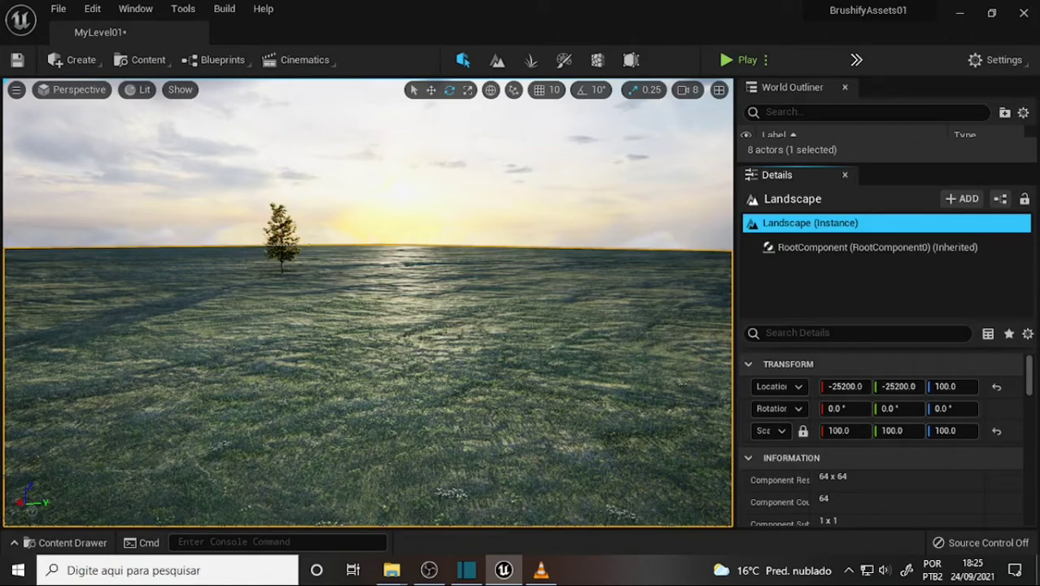
# Step: Enlarge the World Outliner and drag S_Maple_Large into the level
pyautogui.click(488, 163)
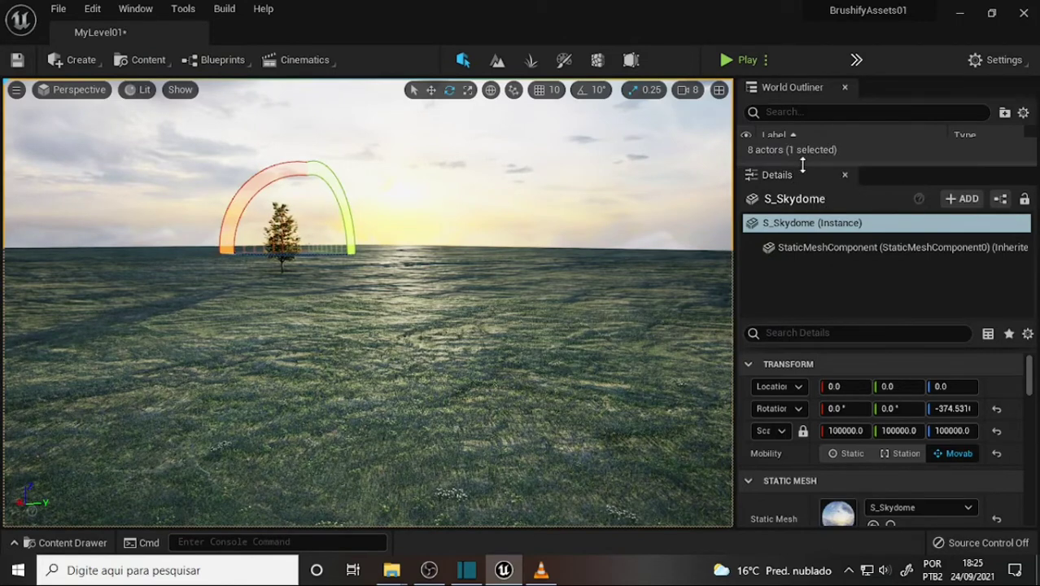
pyautogui.moveTo(801, 164); pyautogui.dragTo(856, 275)
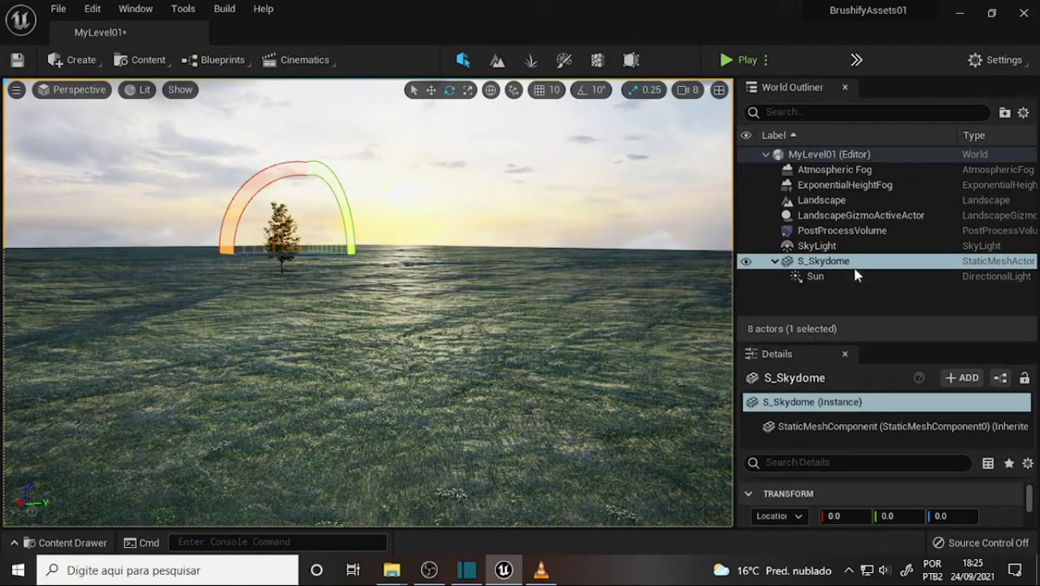
pyautogui.click(65, 543)
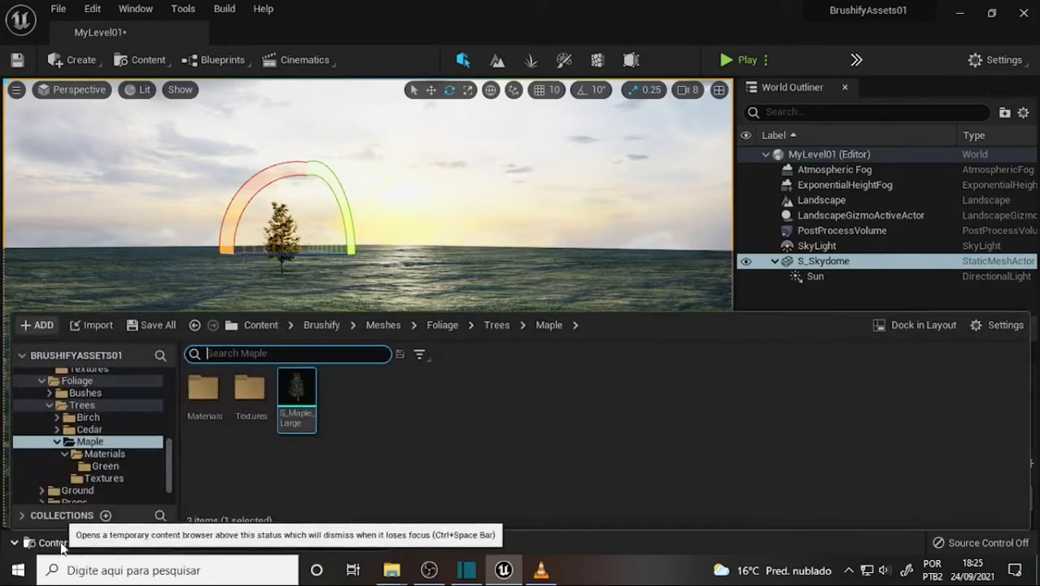
pyautogui.click(294, 395)
pyautogui.moveTo(297, 396)
pyautogui.mouseDown()
pyautogui.moveTo(390, 293)
pyautogui.moveTo(390, 319)
pyautogui.mouseUp()
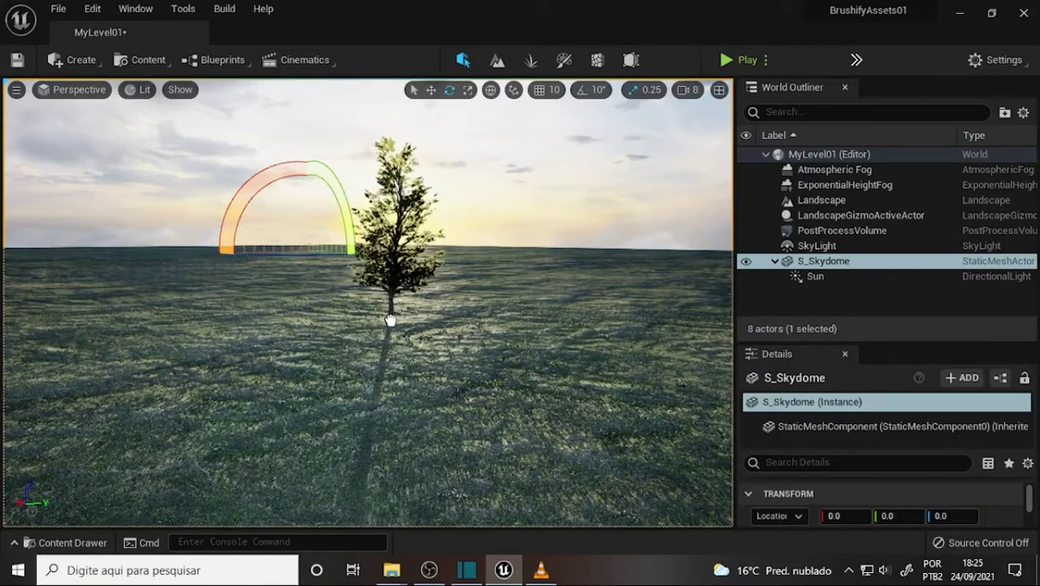
pyautogui.moveTo(446, 286); pyautogui.dragTo(444, 280)
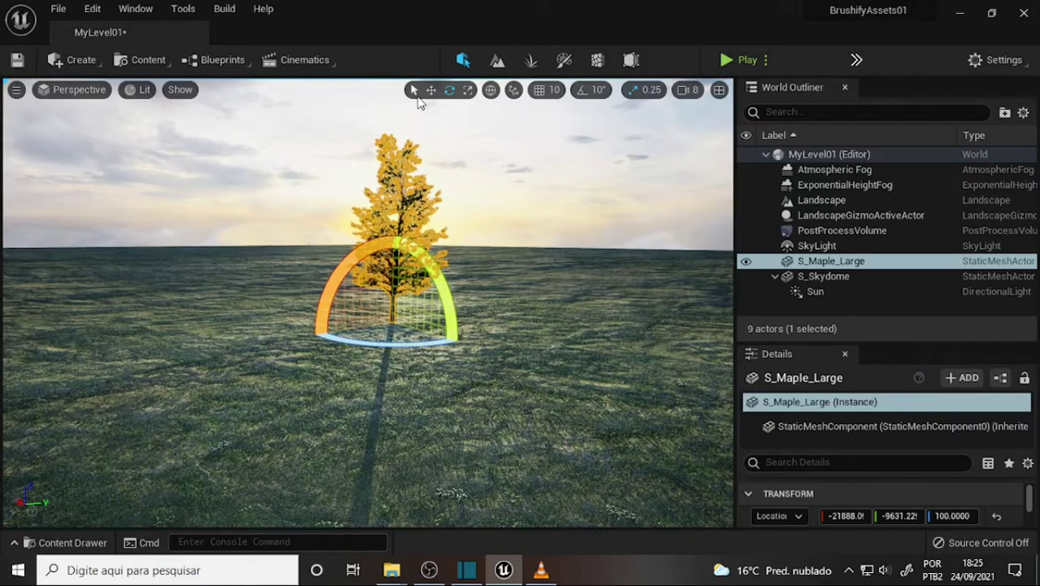
# Step: Sink the maple slightly into the ground with the move gizmo and shift it farther back
pyautogui.click(431, 90)
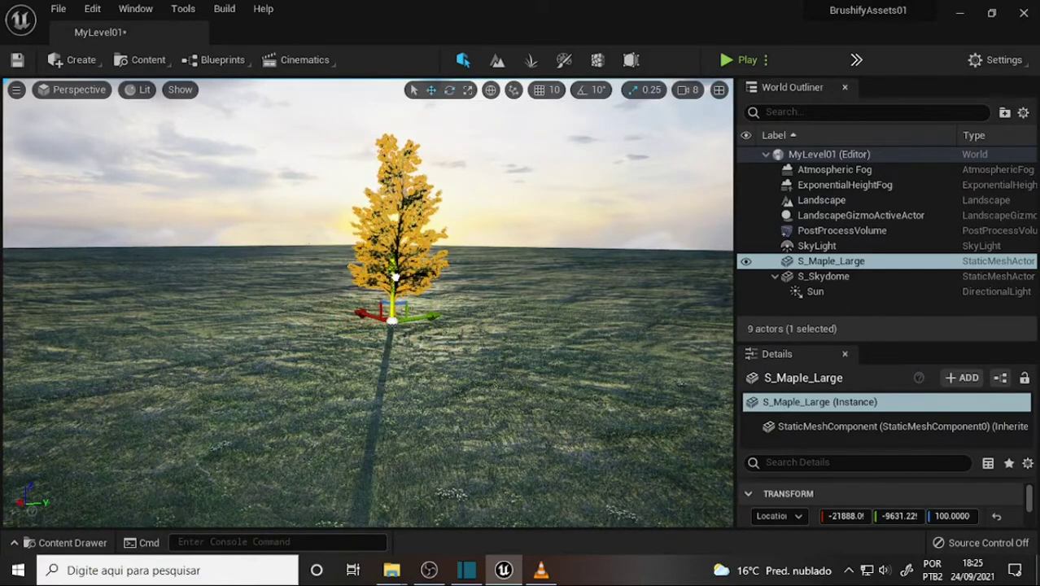
pyautogui.moveTo(393, 286)
pyautogui.mouseDown()
pyautogui.moveTo(394, 309)
pyautogui.moveTo(393, 283)
pyautogui.mouseUp()
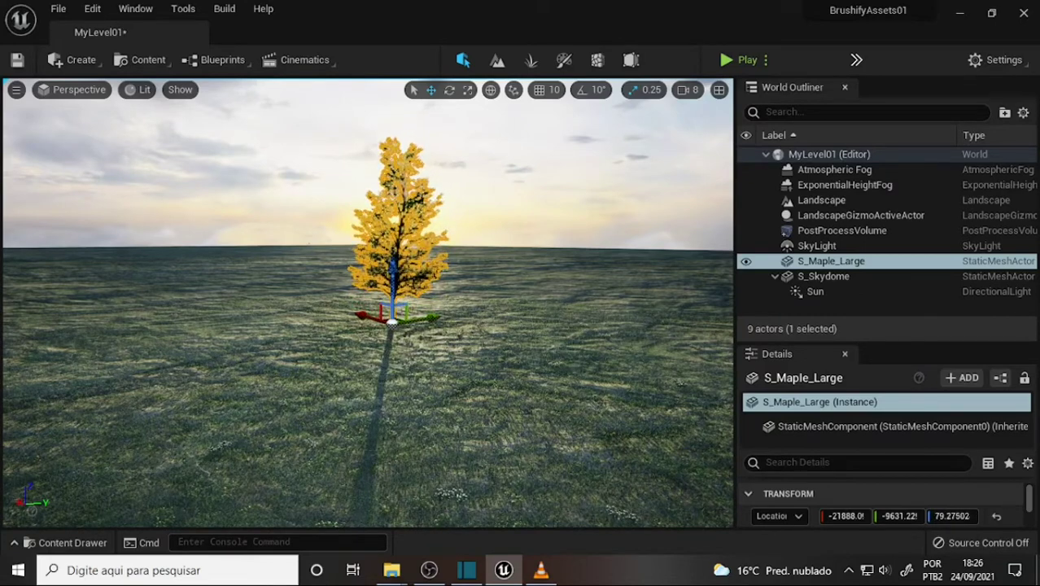
pyautogui.moveTo(393, 321); pyautogui.dragTo(346, 267)
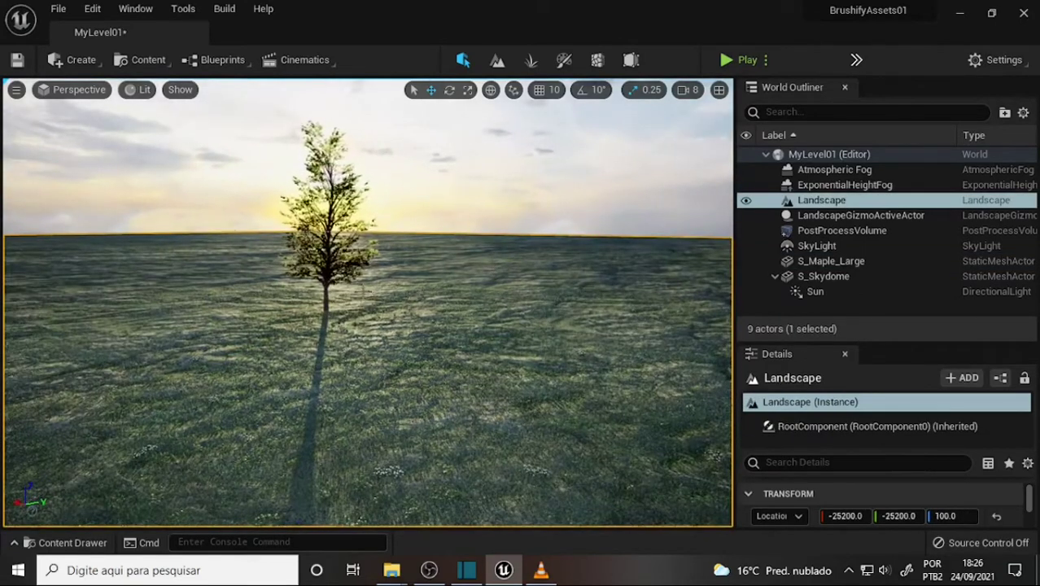
pyautogui.click(347, 267)
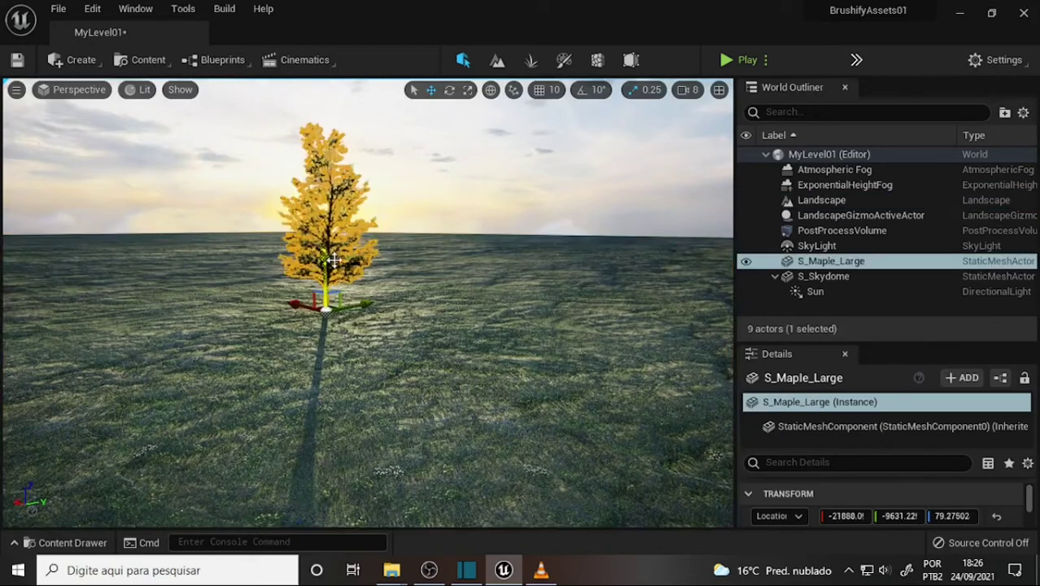
pyautogui.moveTo(340, 308); pyautogui.dragTo(393, 298)
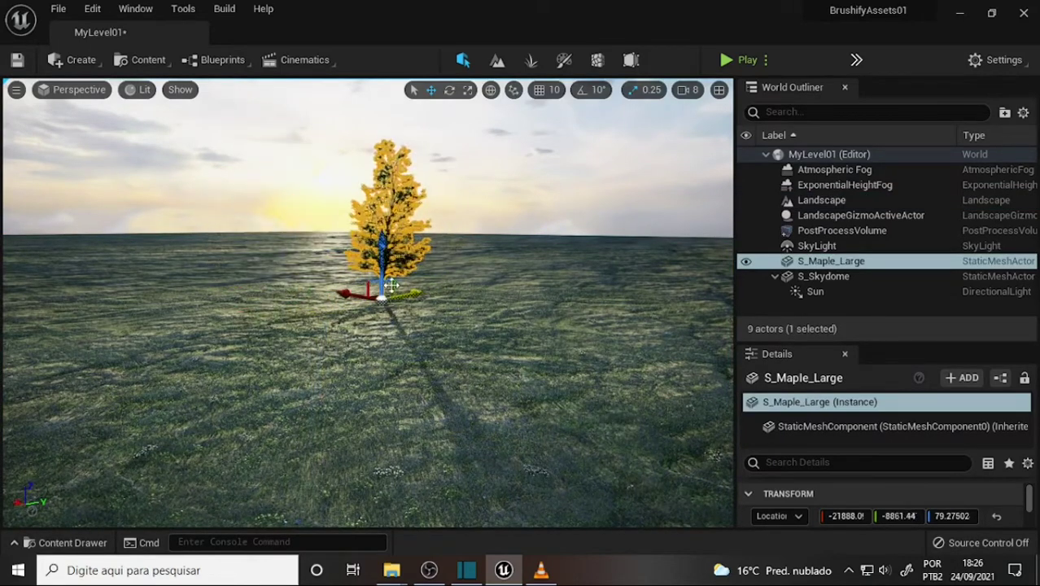
pyautogui.click(488, 239)
pyautogui.moveTo(488, 239); pyautogui.dragTo(471, 225)
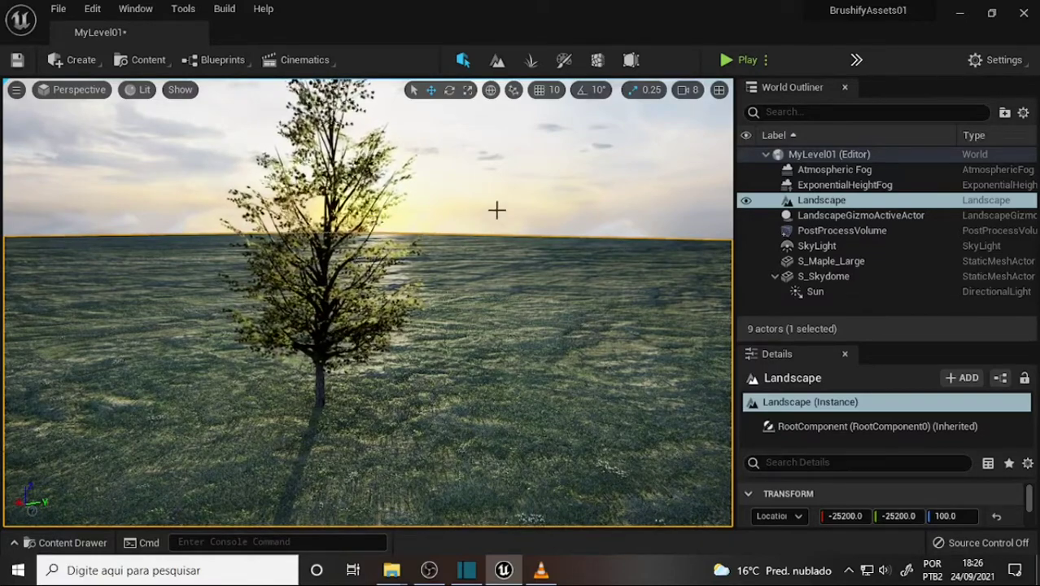
pyautogui.moveTo(495, 209); pyautogui.dragTo(516, 218)
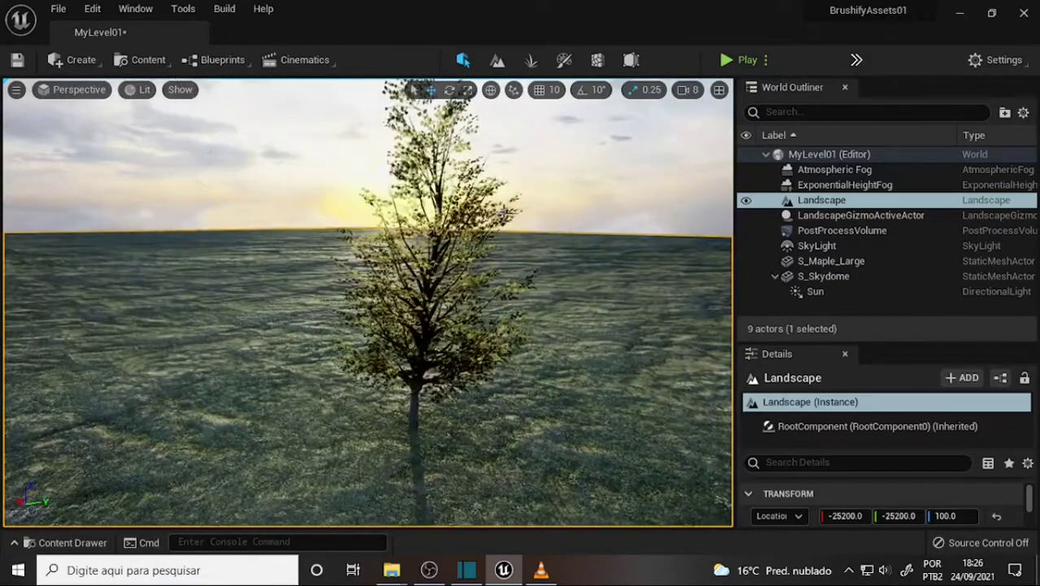
pyautogui.moveTo(516, 218); pyautogui.dragTo(506, 210, button='right')
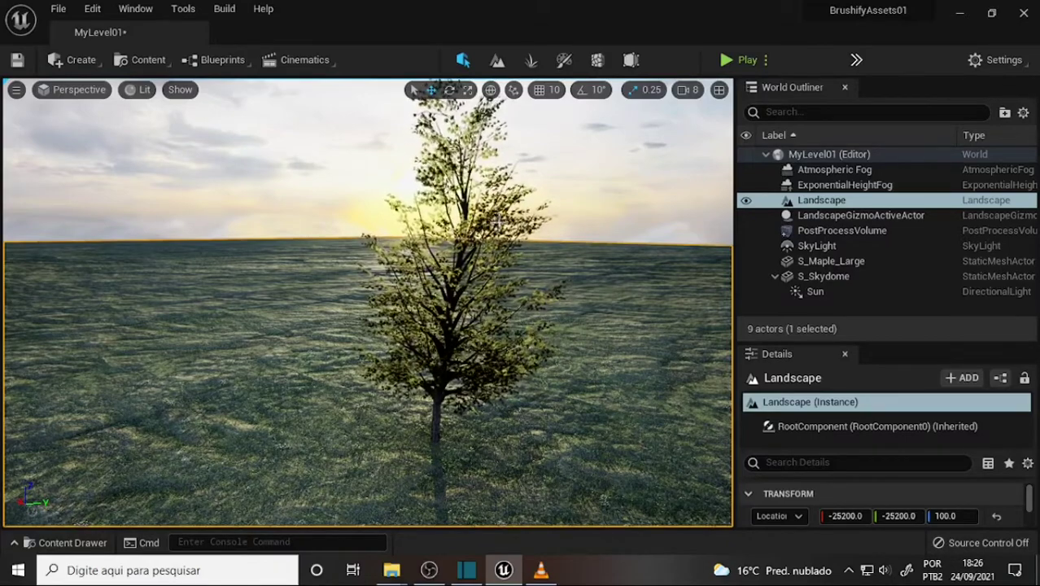
pyautogui.moveTo(497, 220); pyautogui.dragTo(570, 220, button='right')
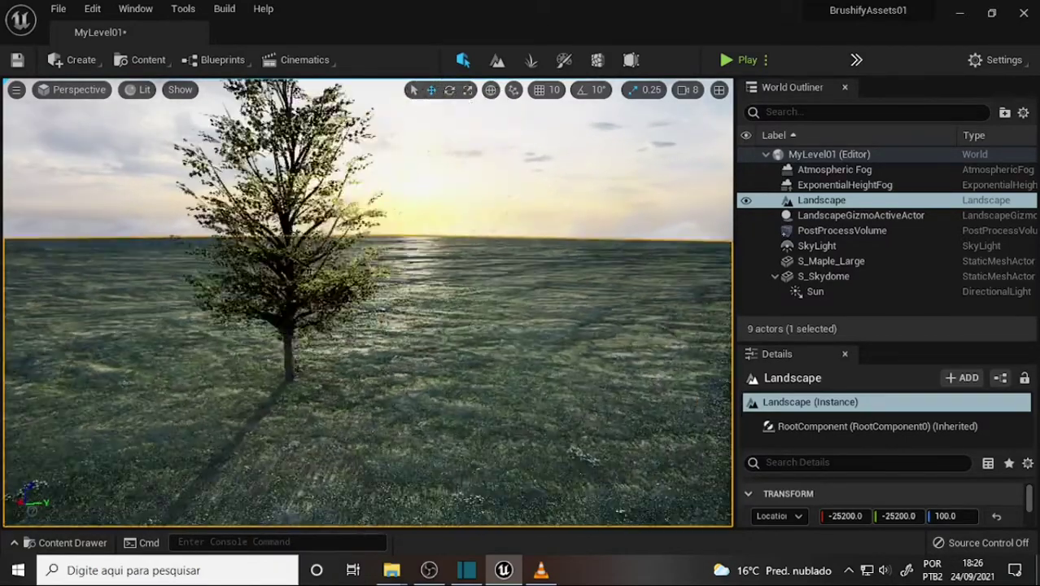
pyautogui.moveTo(498, 206); pyautogui.dragTo(553, 214, button='right')
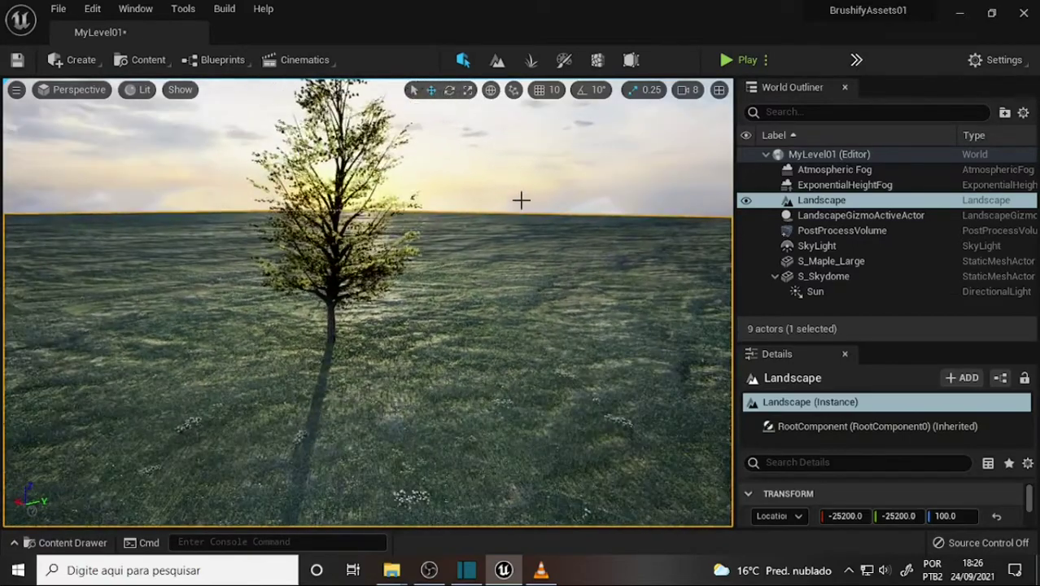
pyautogui.moveTo(448, 234)
pyautogui.mouseDown()
pyautogui.moveTo(556, 474)
pyautogui.moveTo(489, 475)
pyautogui.mouseUp()
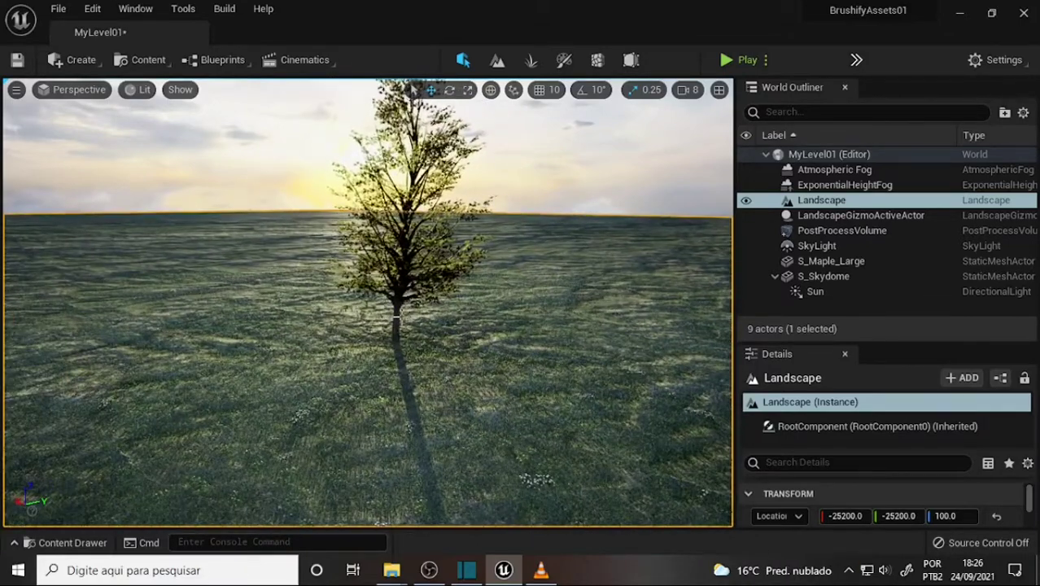
pyautogui.moveTo(436, 277); pyautogui.dragTo(435, 278)
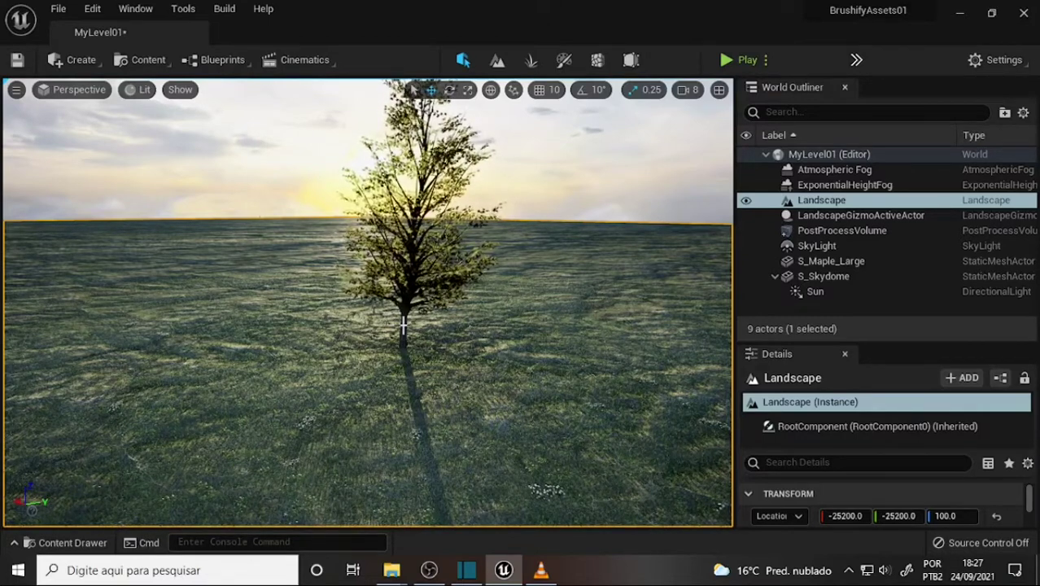
pyautogui.click(430, 571)
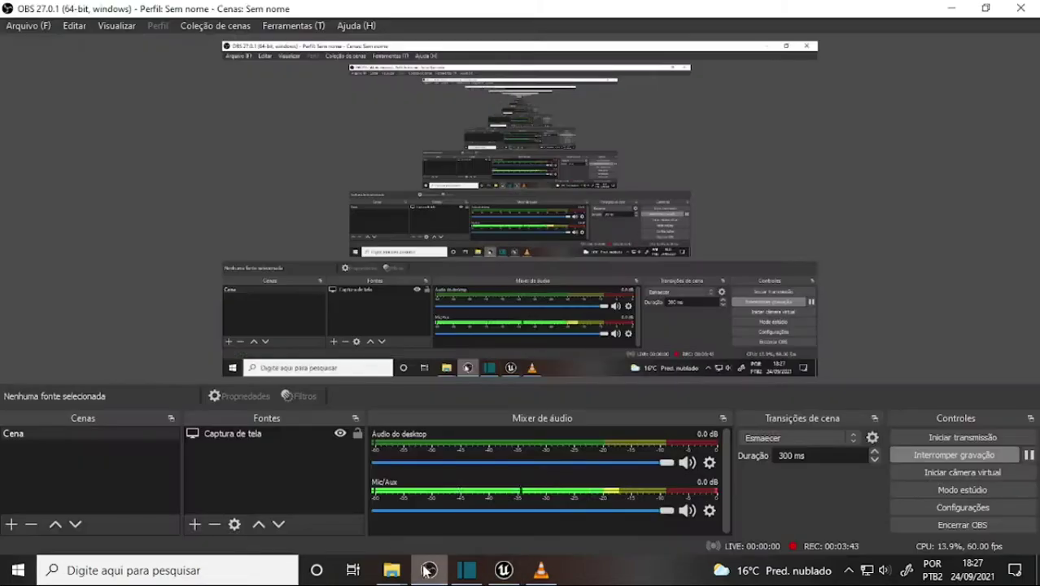
pyautogui.click(543, 573)
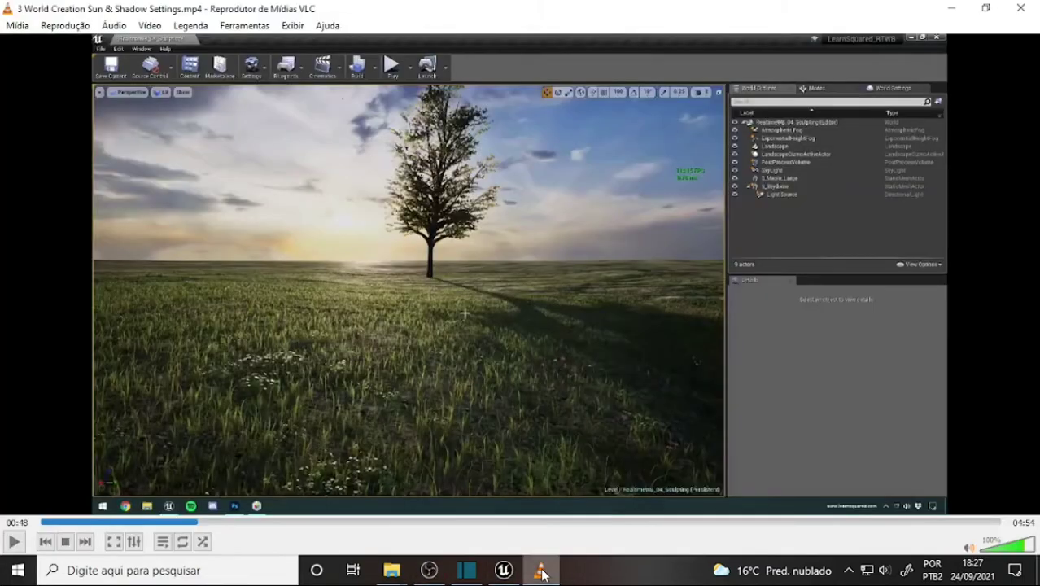
pyautogui.click(504, 570)
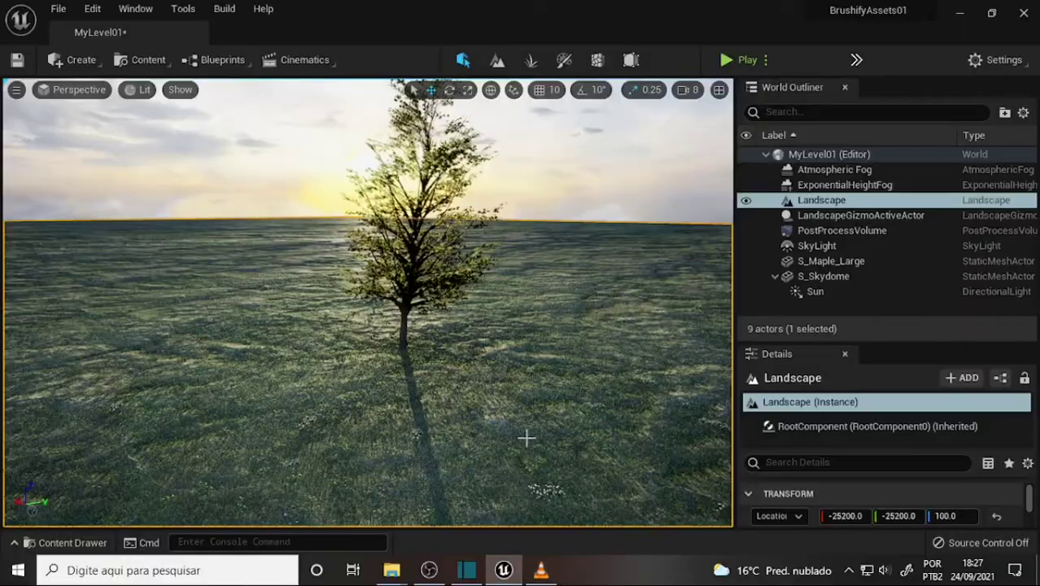
pyautogui.moveTo(515, 390)
pyautogui.mouseDown(button='right')
pyautogui.moveTo(476, 382)
pyautogui.moveTo(468, 309)
pyautogui.mouseUp(button='right')
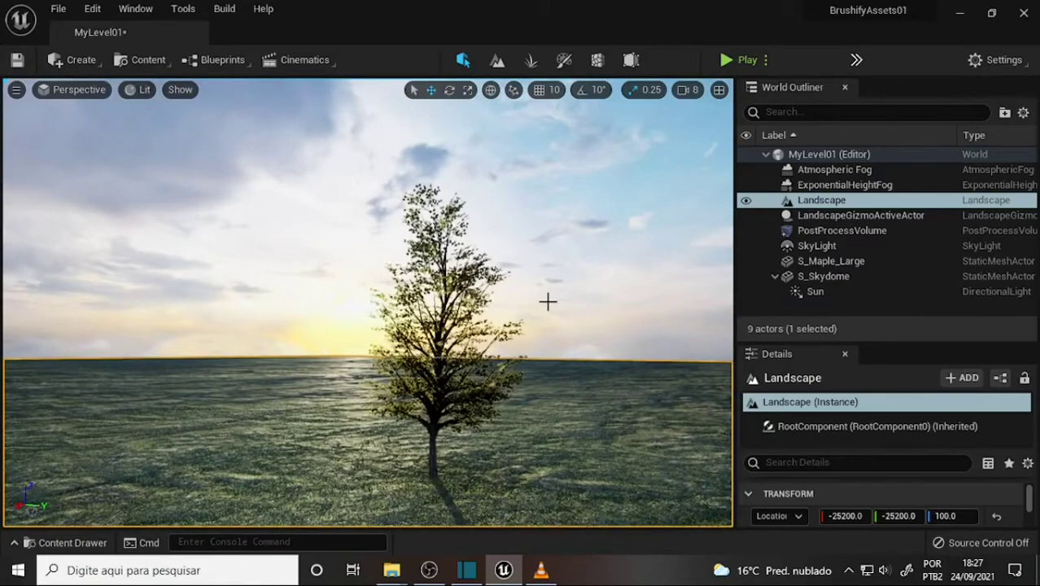
pyautogui.moveTo(548, 302); pyautogui.dragTo(548, 299, button='right')
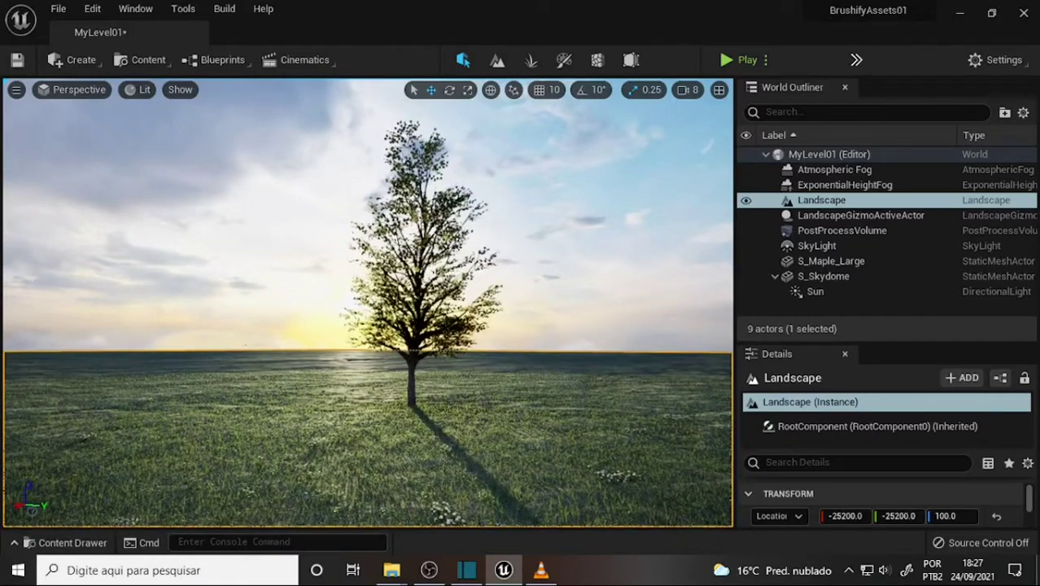
pyautogui.click(521, 320)
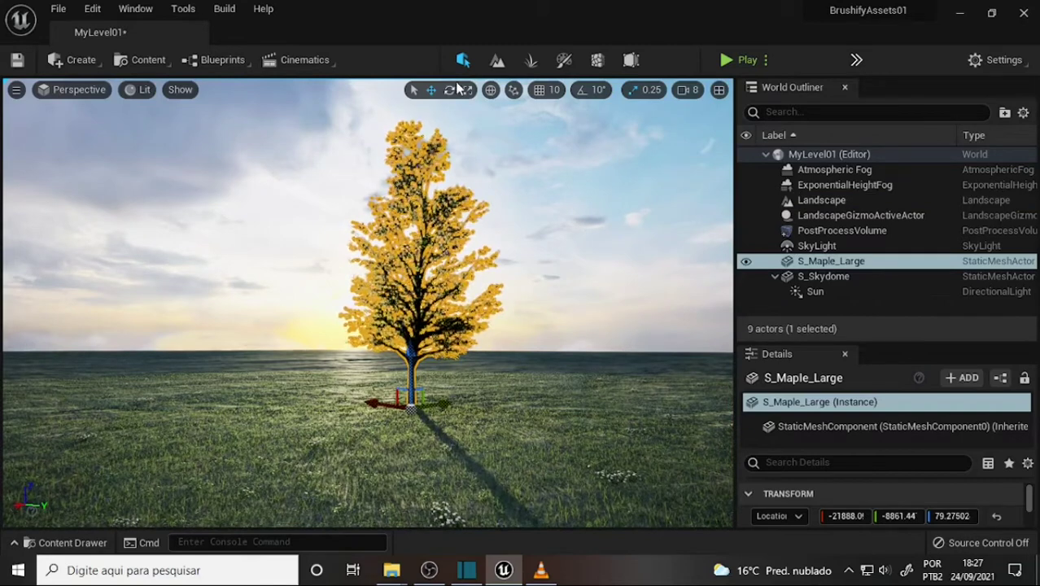
# Step: Scale the maple up uniformly with the centre scale handle and review it from nearby
pyautogui.click(468, 89)
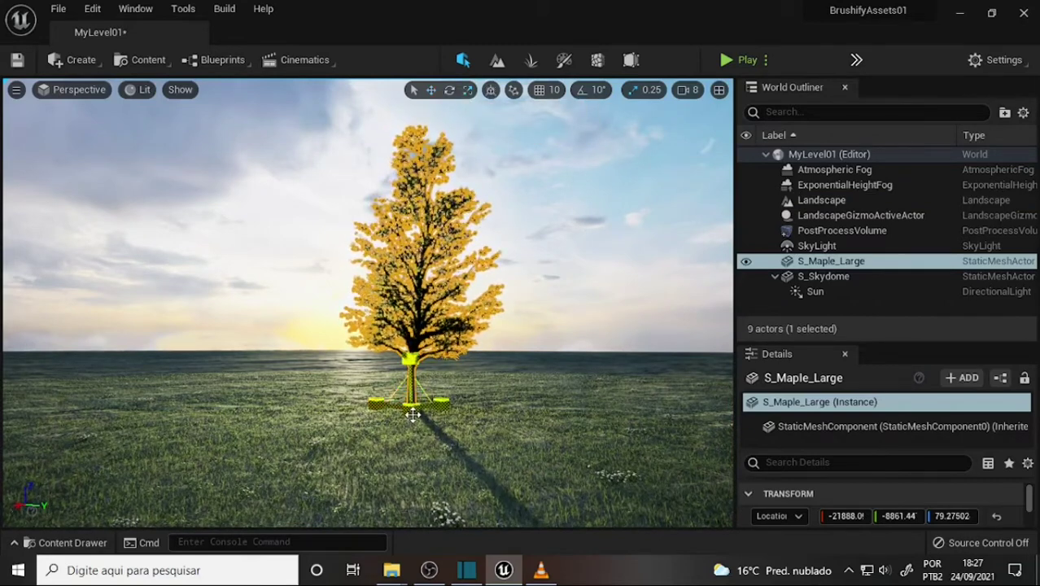
pyautogui.moveTo(409, 405); pyautogui.dragTo(410, 375)
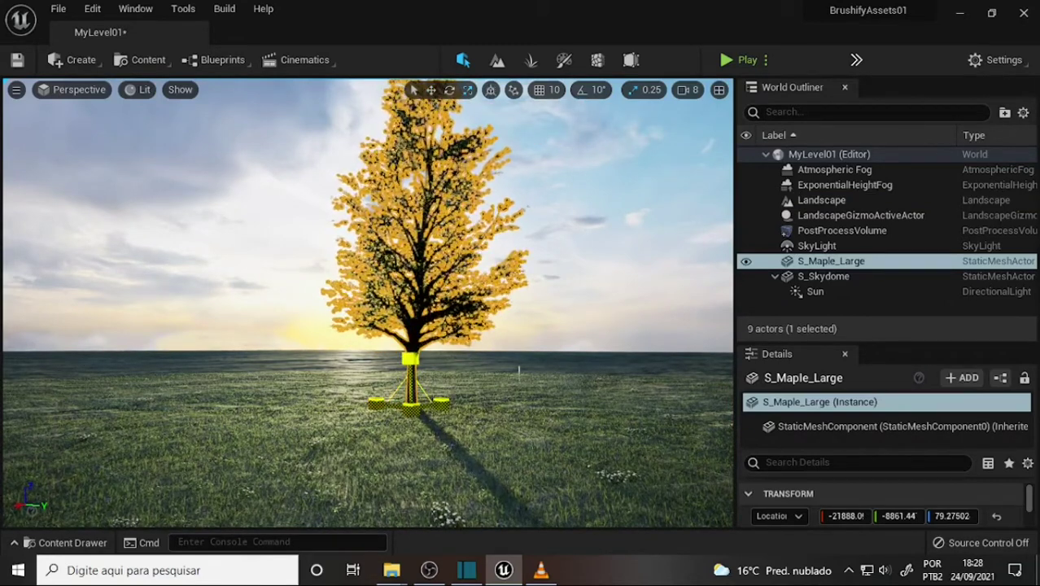
pyautogui.click(599, 282)
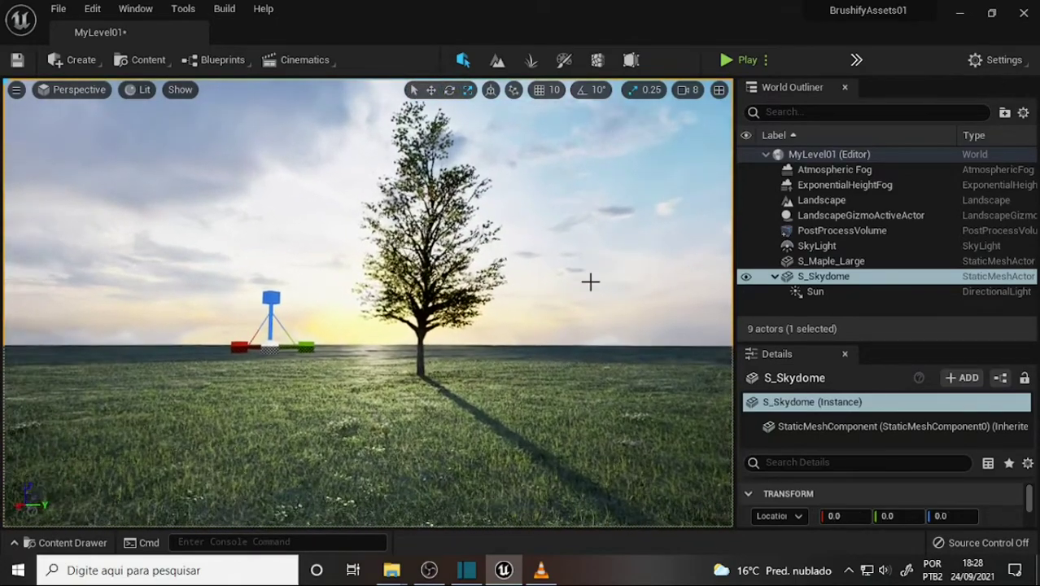
pyautogui.moveTo(590, 281); pyautogui.dragTo(569, 261)
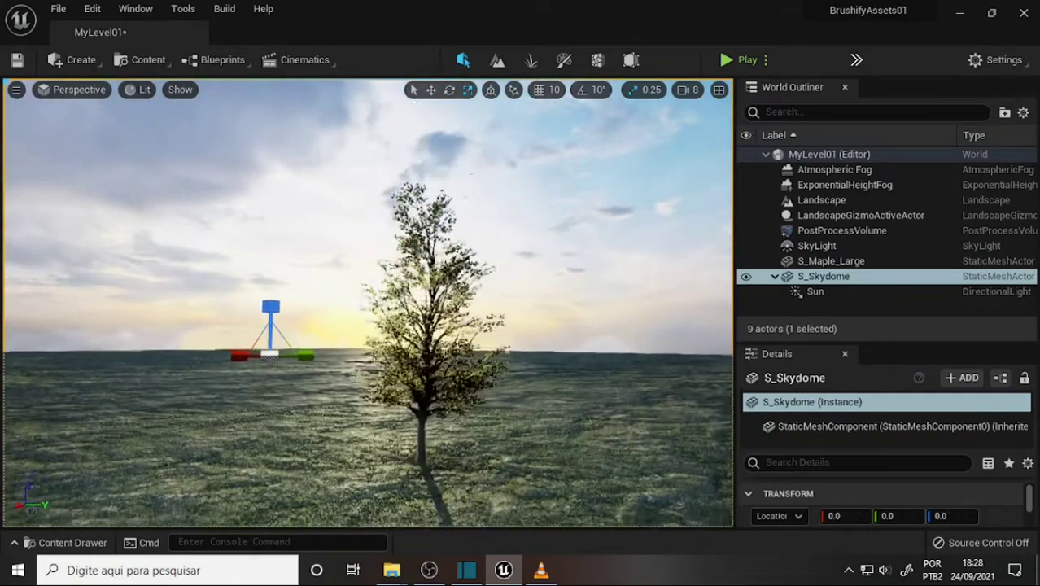
pyautogui.moveTo(588, 281); pyautogui.dragTo(574, 287, button='right')
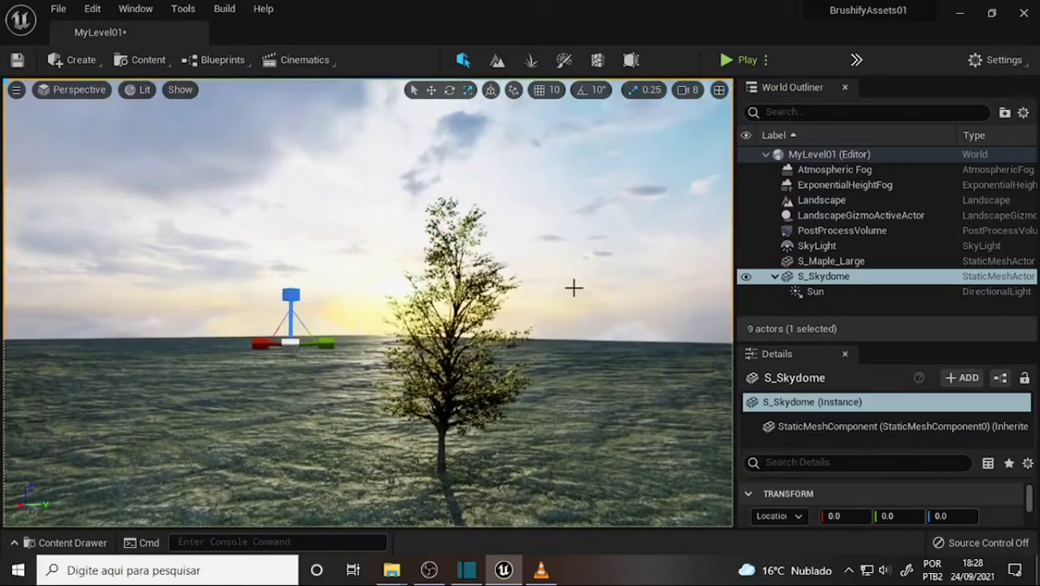
pyautogui.moveTo(574, 288); pyautogui.dragTo(574, 301)
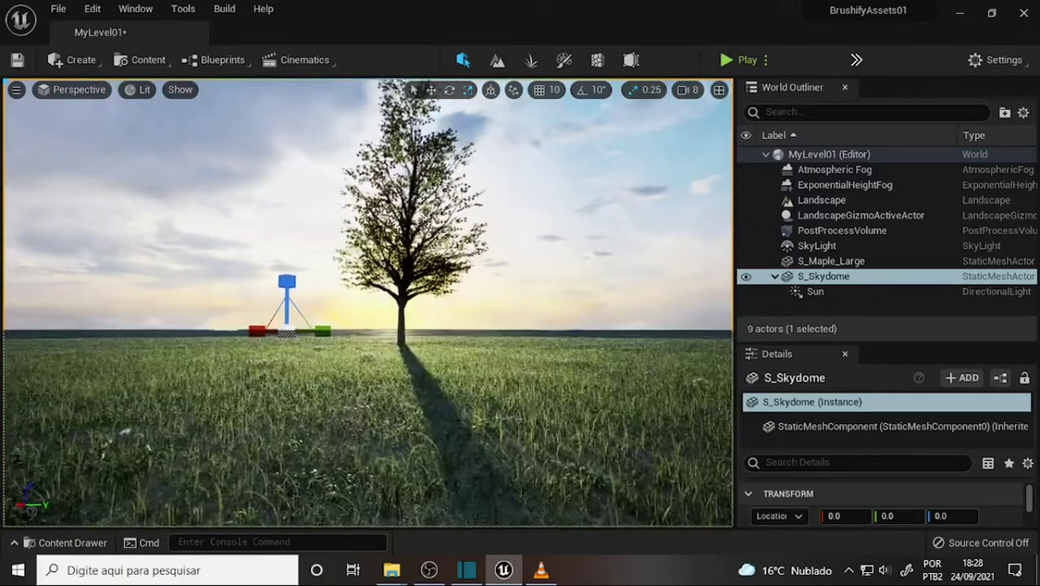
pyautogui.moveTo(572, 302)
pyautogui.mouseDown()
pyautogui.moveTo(581, 298)
pyautogui.moveTo(559, 304)
pyautogui.moveTo(518, 257)
pyautogui.moveTo(489, 260)
pyautogui.moveTo(561, 310)
pyautogui.mouseUp()
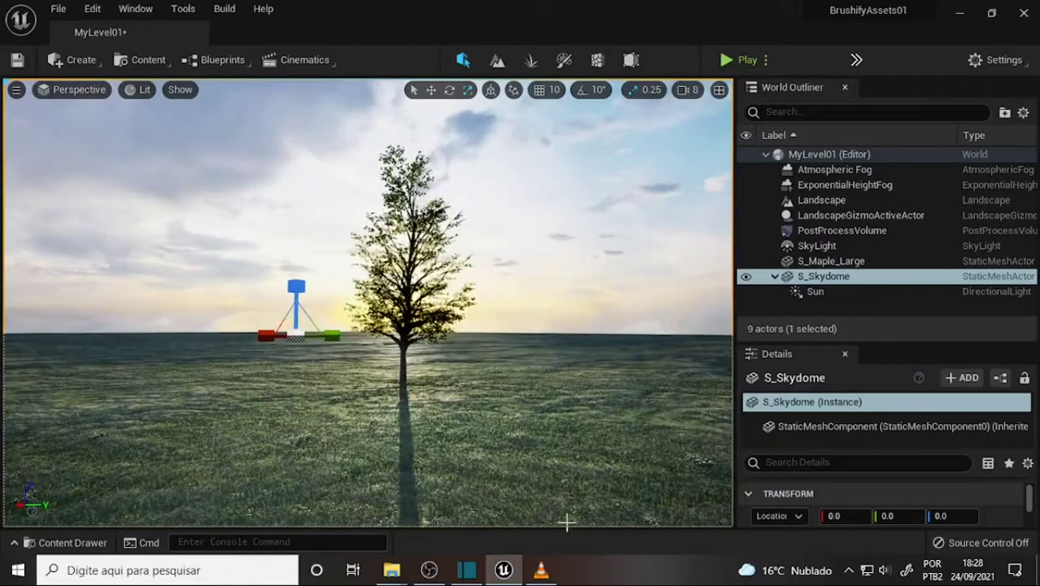
# Step: Compare against the reference video and tilt the view between grass and horizon
pyautogui.click(541, 572)
pyautogui.click(541, 573)
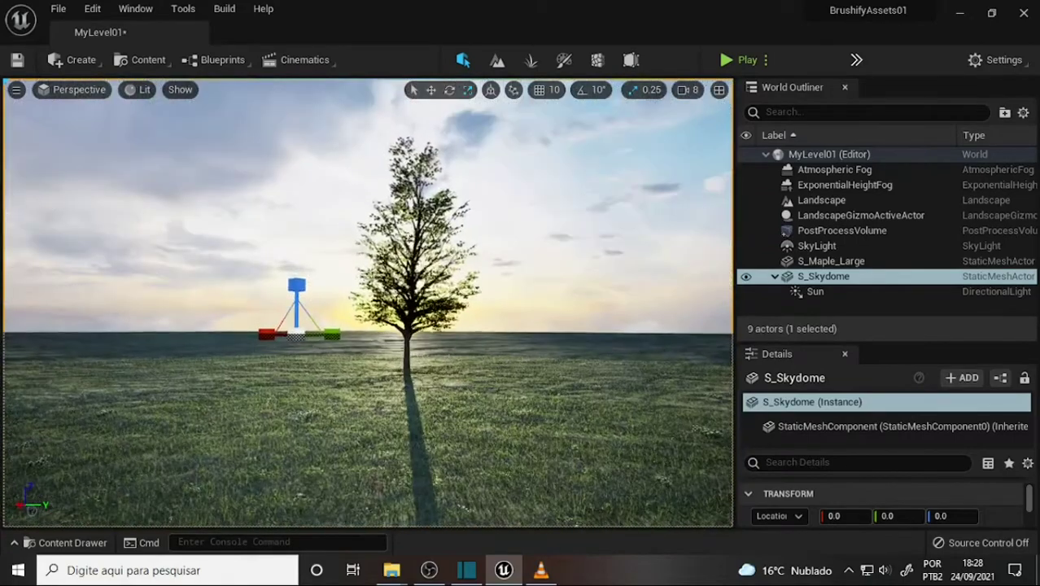
pyautogui.moveTo(498, 371); pyautogui.dragTo(498, 424, button='right')
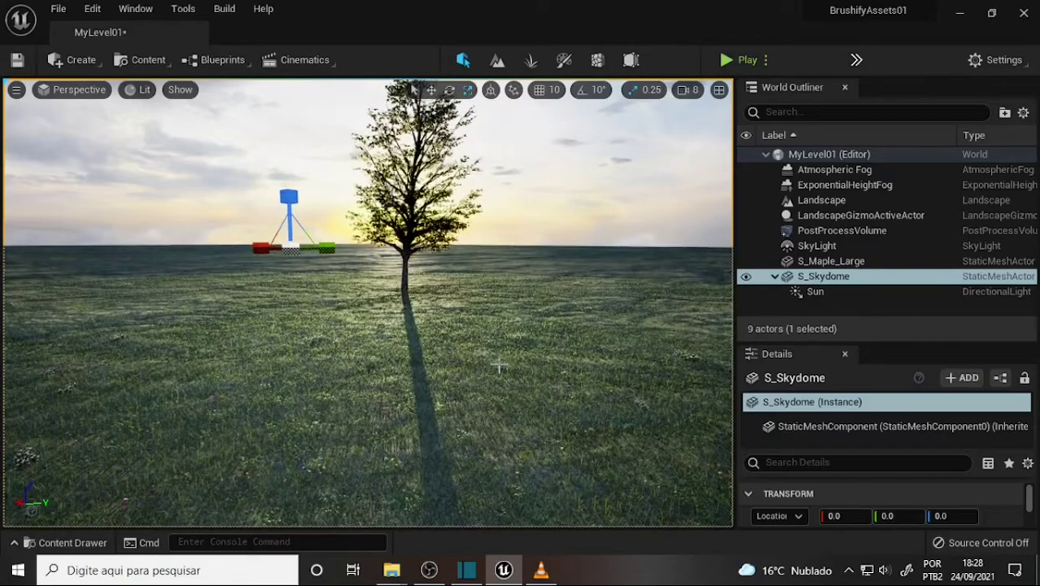
pyautogui.moveTo(499, 369); pyautogui.dragTo(499, 334, button='right')
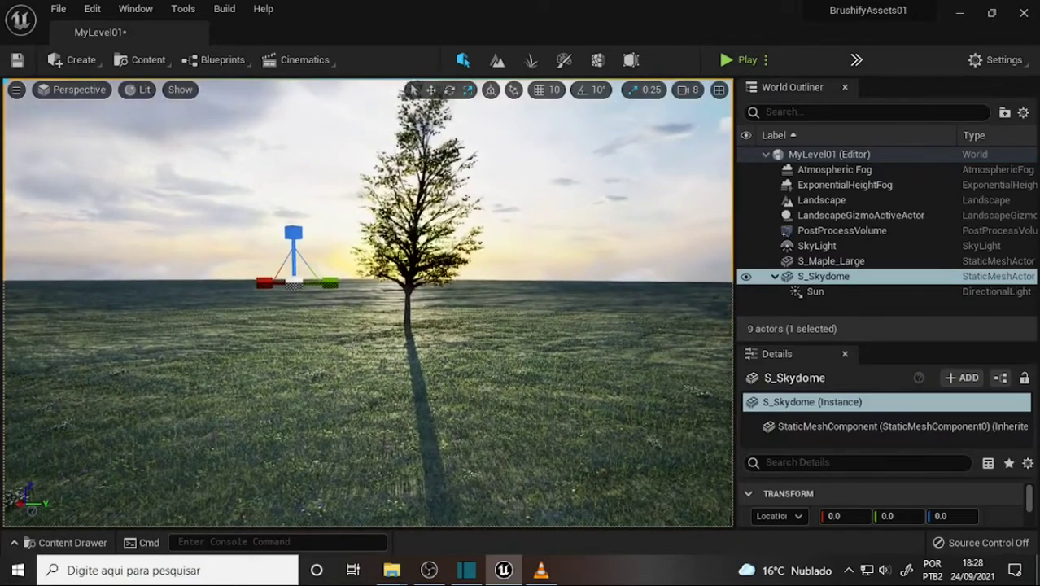
# Step: Orbit and move the camera so the maple sits off-centre against the sunset, then select SkyLight
pyautogui.click(541, 573)
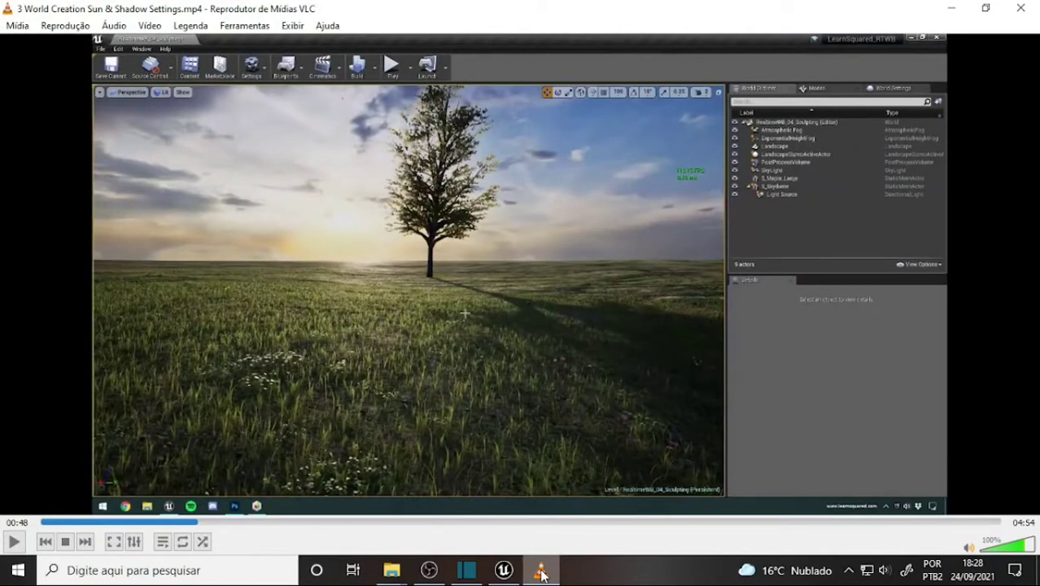
pyautogui.click(541, 573)
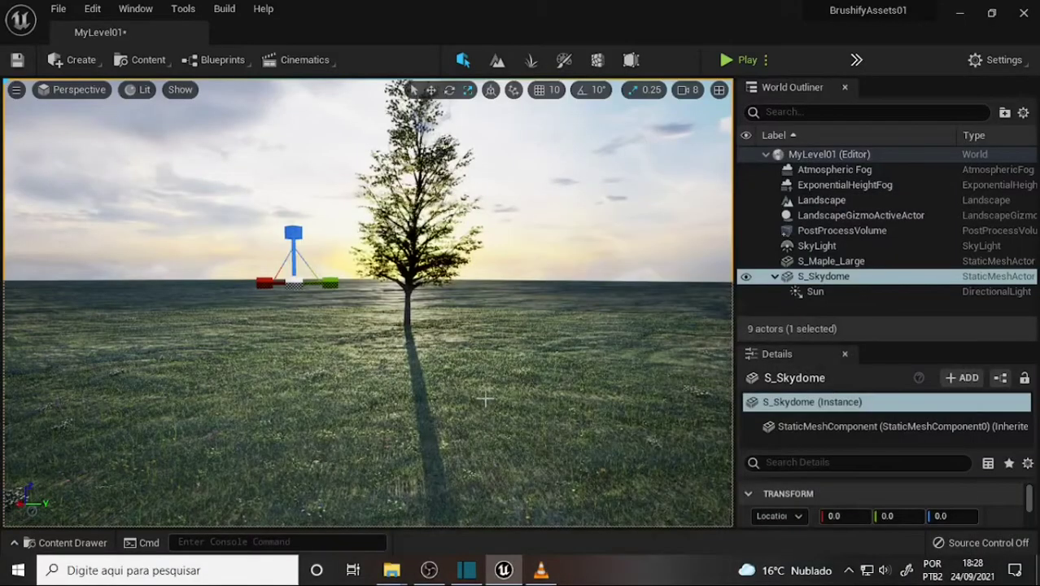
pyautogui.moveTo(541, 488); pyautogui.dragTo(619, 488, button='right')
pyautogui.moveTo(395, 397); pyautogui.dragTo(358, 382, button='right')
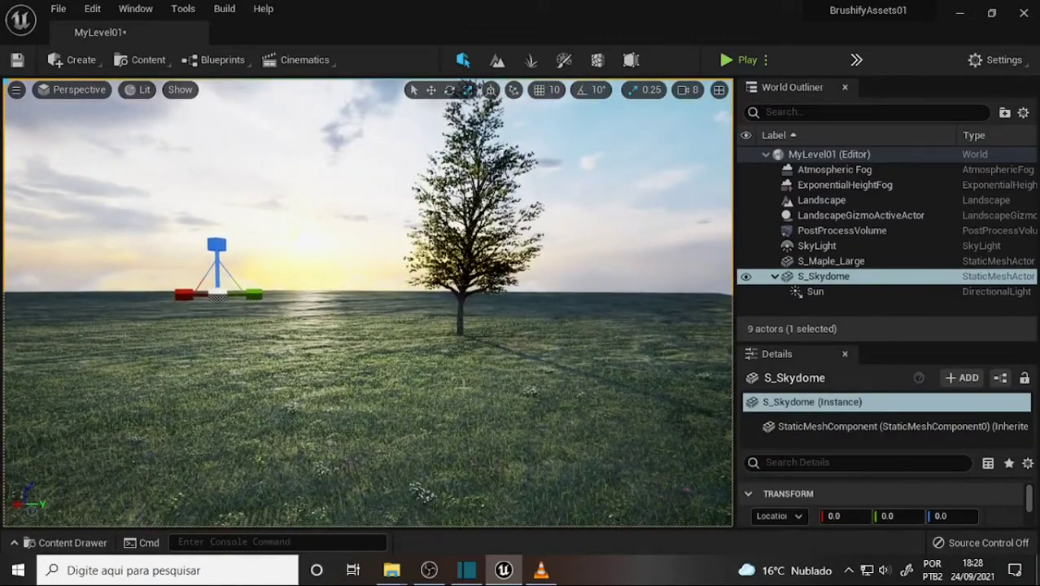
pyautogui.press('w')
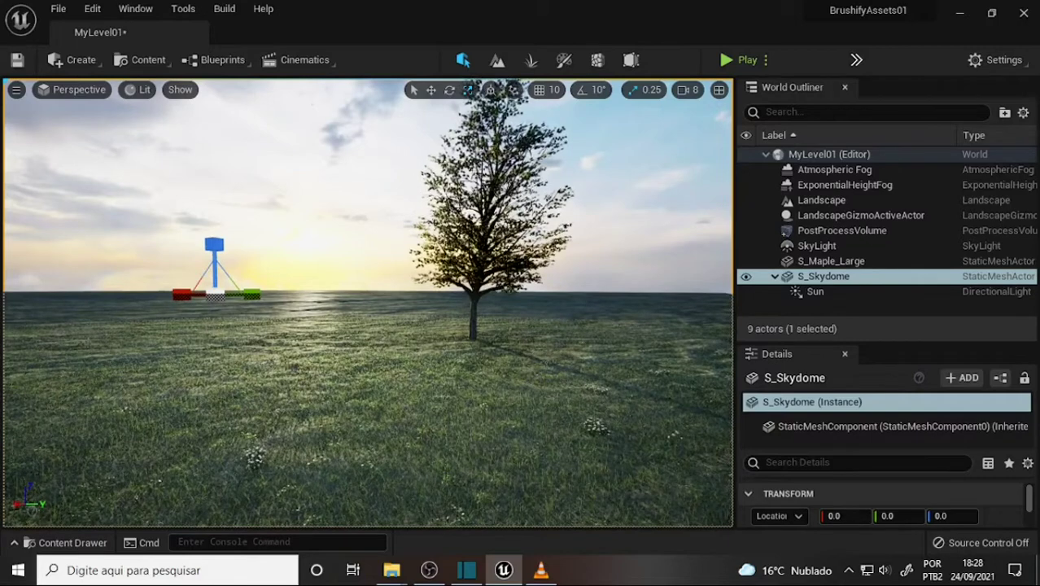
pyautogui.moveTo(529, 372); pyautogui.dragTo(529, 372, button='right')
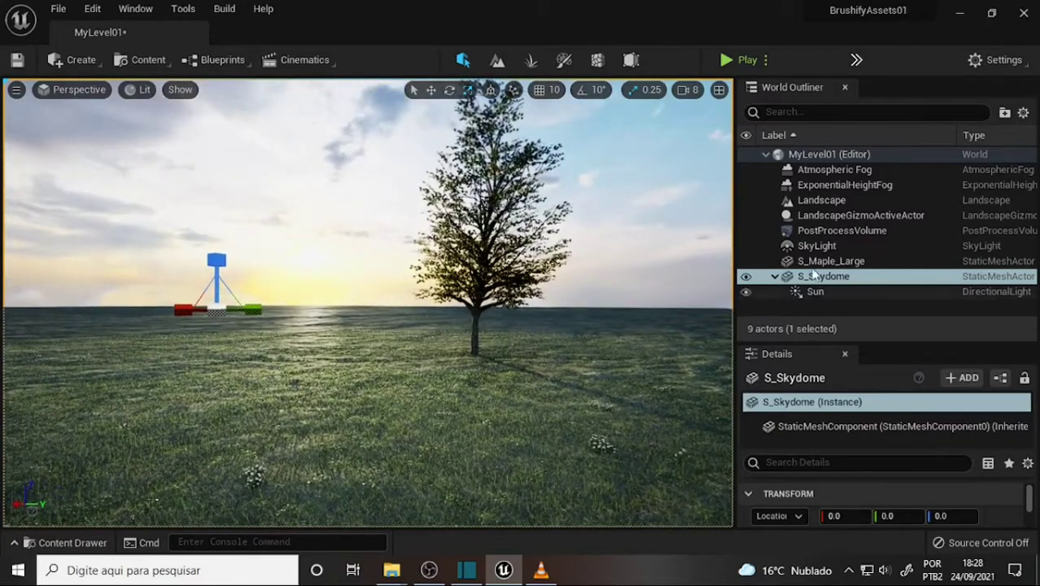
pyautogui.click(816, 246)
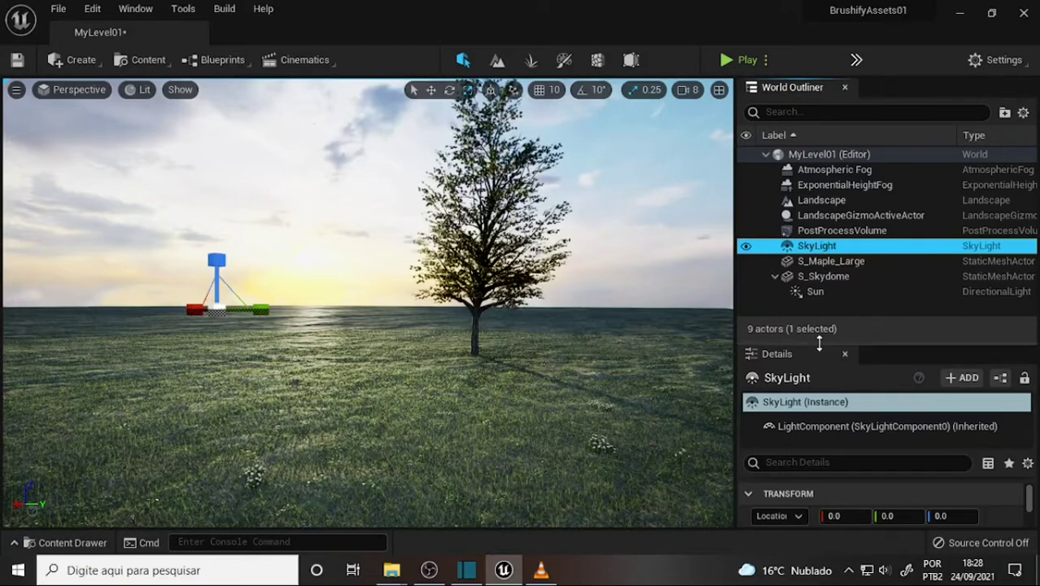
# Step: Set the PostProcessVolume's Exposure Compensation to 0.6 to darken the sunset scene
pyautogui.moveTo(820, 342); pyautogui.dragTo(814, 309)
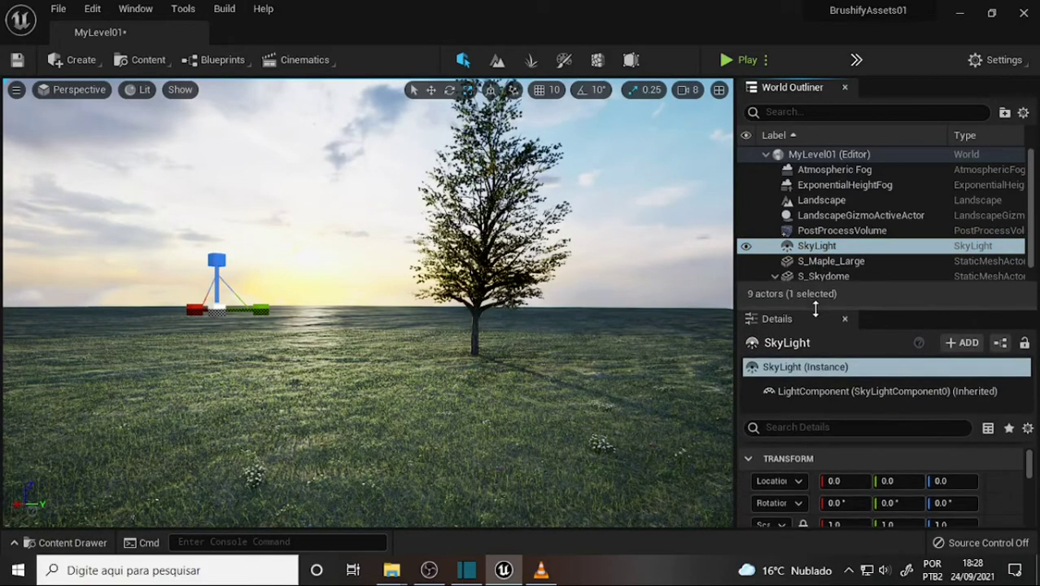
pyautogui.click(842, 231)
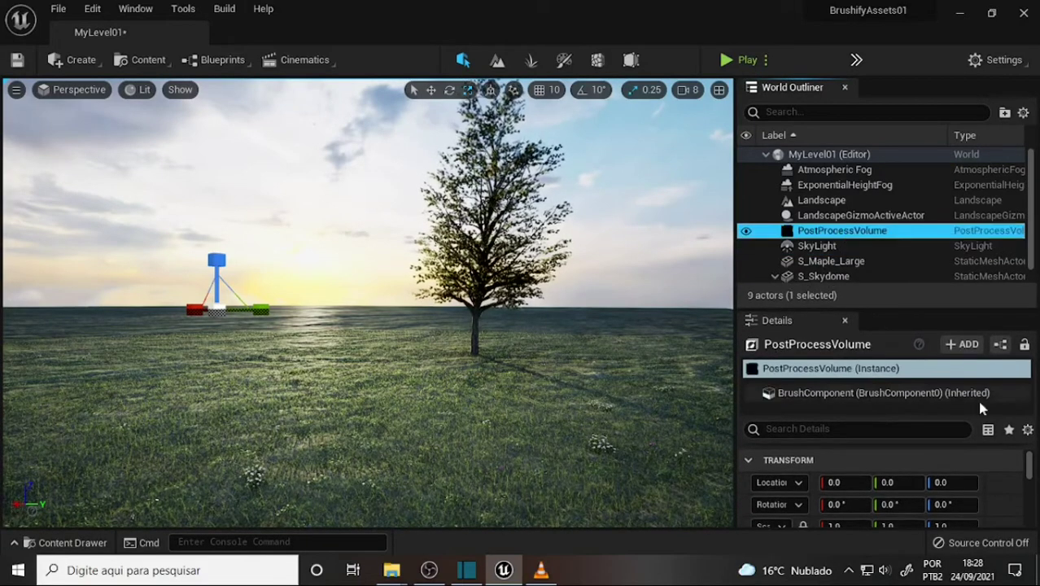
pyautogui.click(1030, 466)
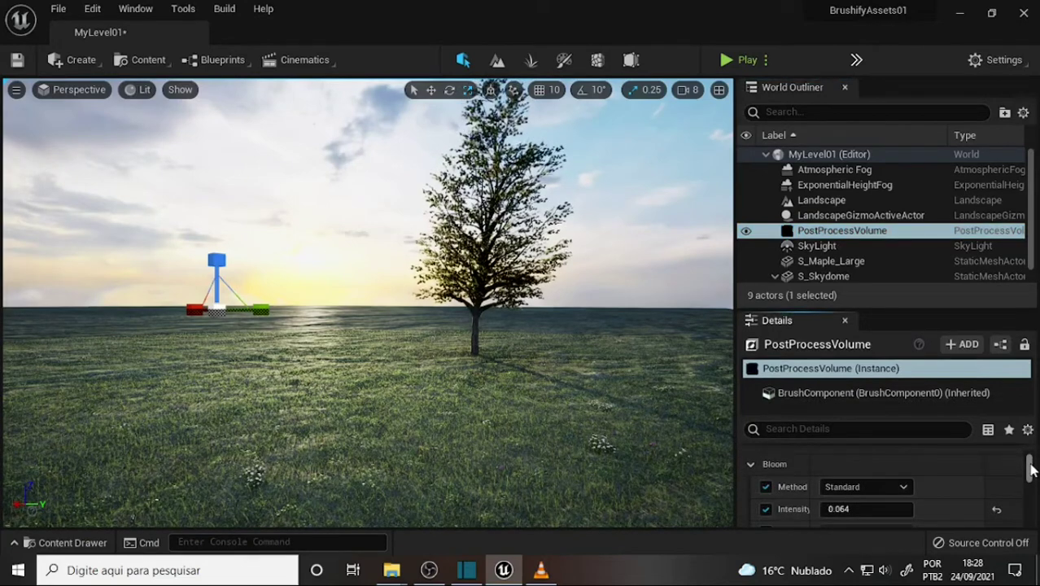
pyautogui.moveTo(1030, 465); pyautogui.dragTo(1030, 477)
pyautogui.moveTo(846, 453)
pyautogui.mouseDown()
pyautogui.moveTo(895, 453)
pyautogui.moveTo(834, 453)
pyautogui.moveTo(855, 453)
pyautogui.mouseUp()
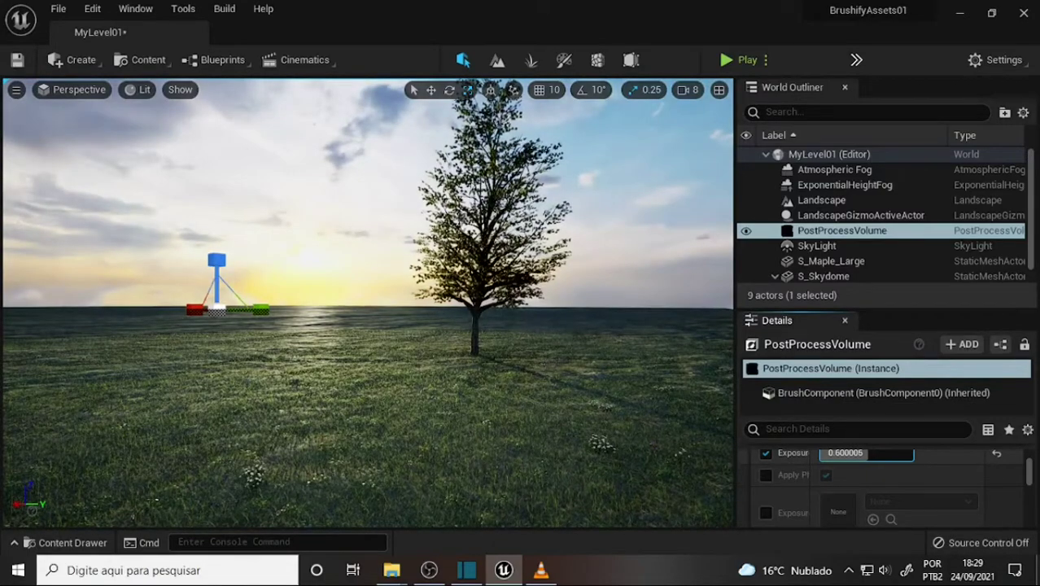
pyautogui.moveTo(854, 453)
pyautogui.mouseDown()
pyautogui.moveTo(865, 453)
pyautogui.moveTo(851, 454)
pyautogui.mouseUp()
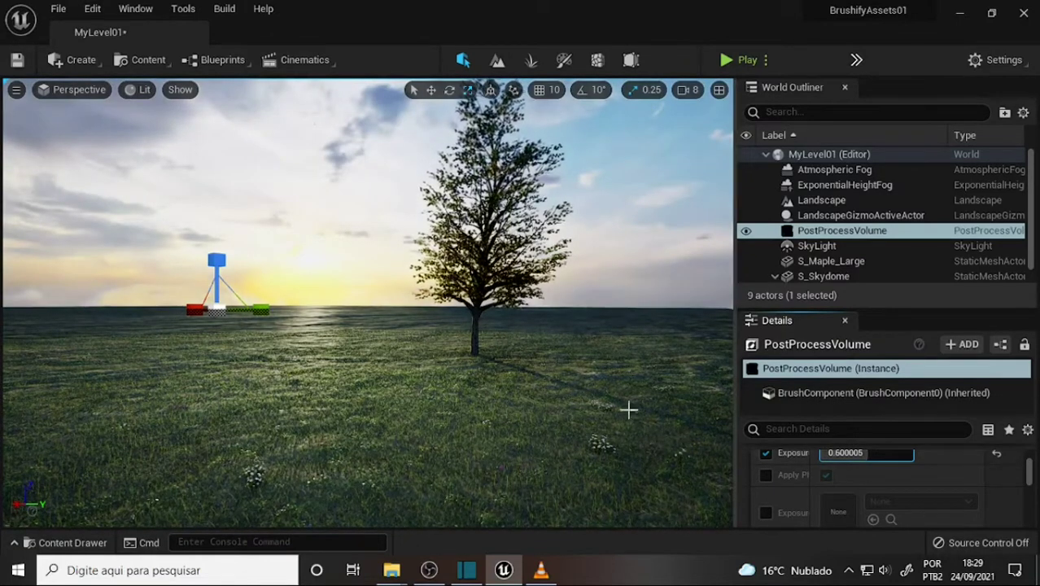
pyautogui.moveTo(628, 409); pyautogui.dragTo(623, 411, button='right')
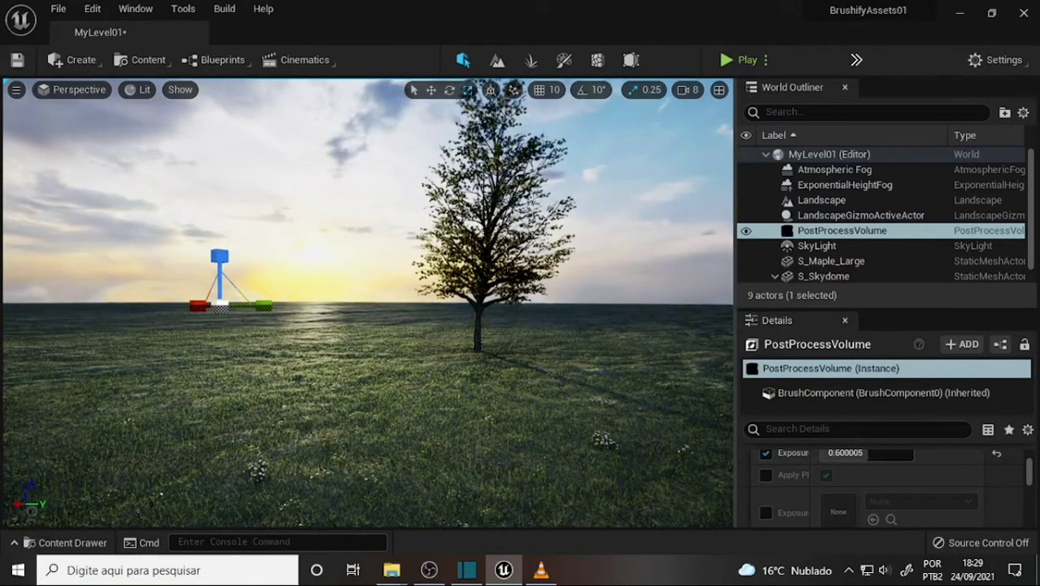
pyautogui.click(611, 361)
pyautogui.moveTo(611, 361); pyautogui.dragTo(610, 355, button='right')
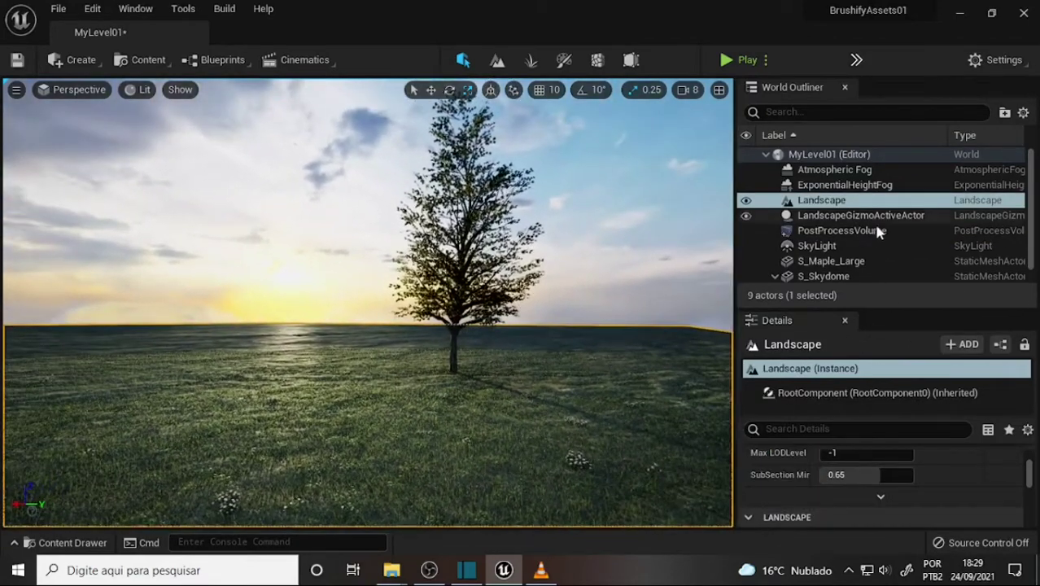
# Step: Select the SkyLight and run Recapture twice from its Sky Light settings
pyautogui.click(826, 247)
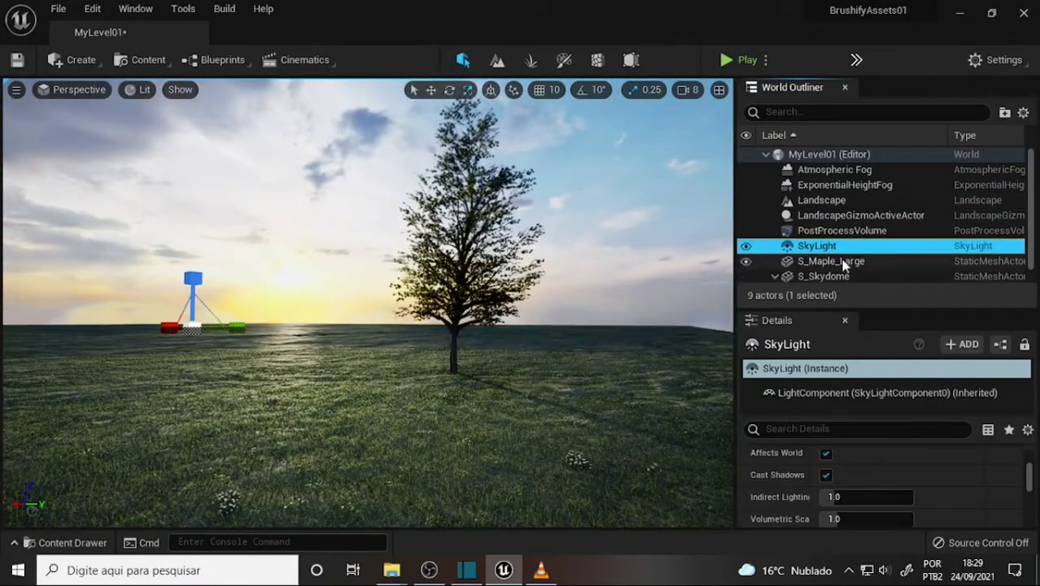
pyautogui.moveTo(1032, 494); pyautogui.dragTo(1035, 535)
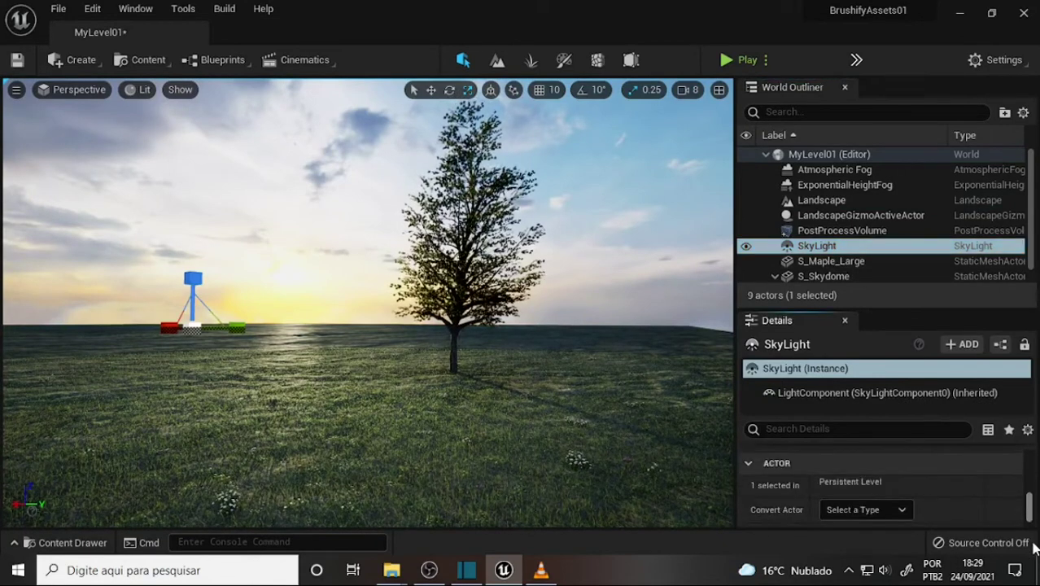
pyautogui.click(985, 543)
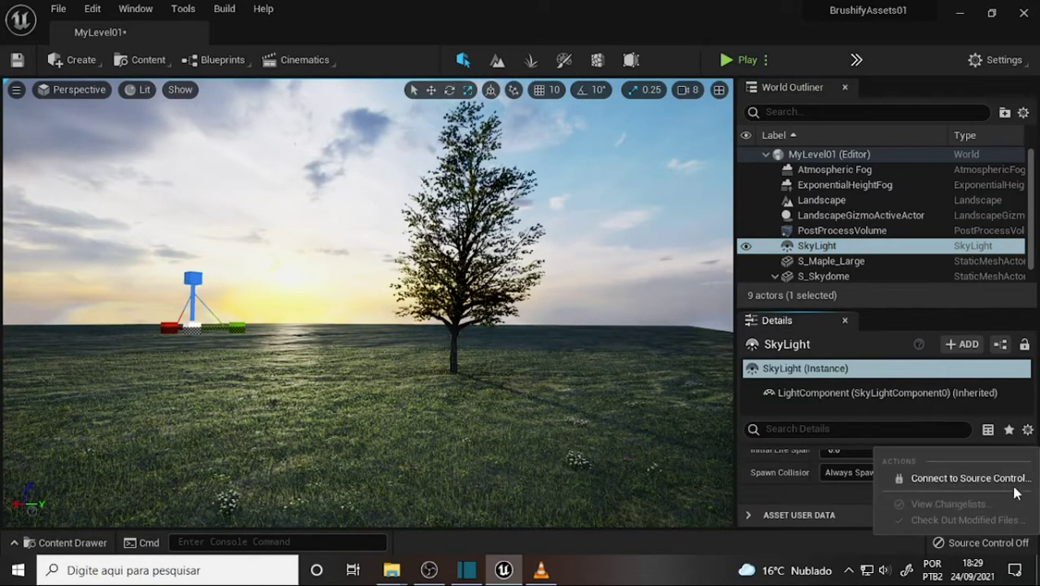
pyautogui.click(687, 408)
pyautogui.click(646, 372)
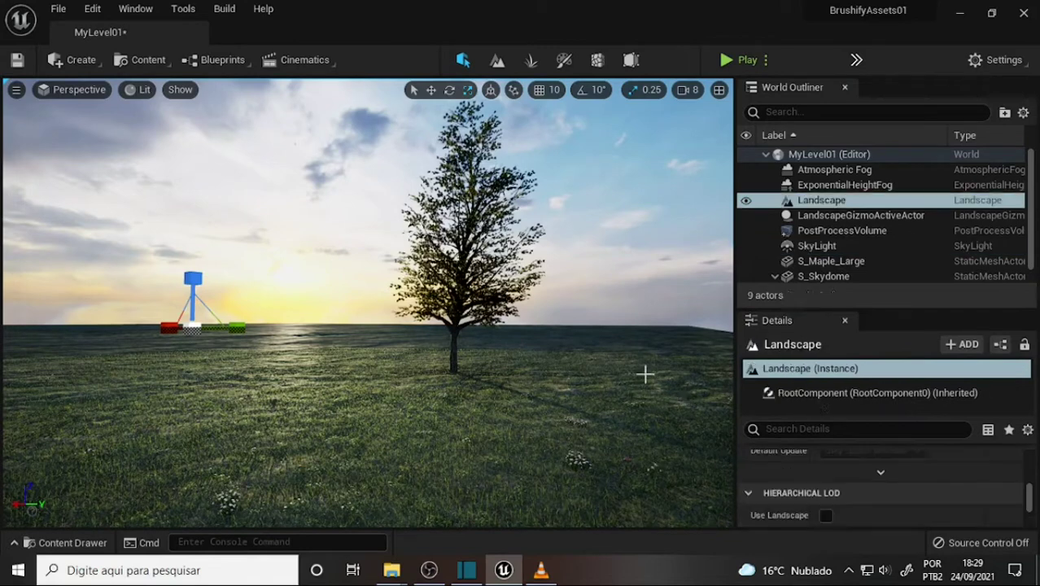
pyautogui.click(817, 246)
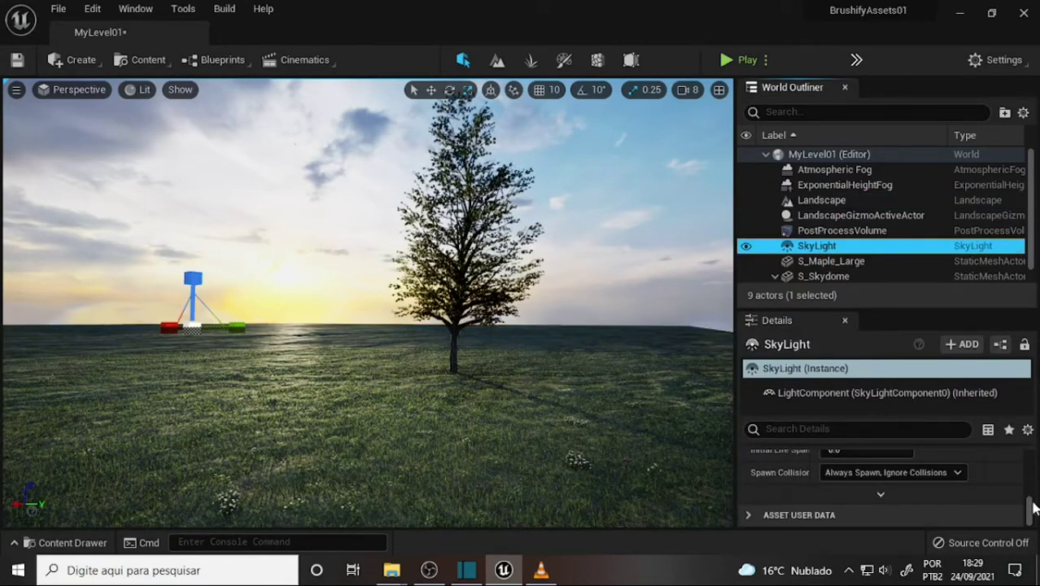
pyautogui.click(1031, 519)
pyautogui.moveTo(1031, 512); pyautogui.dragTo(1029, 499)
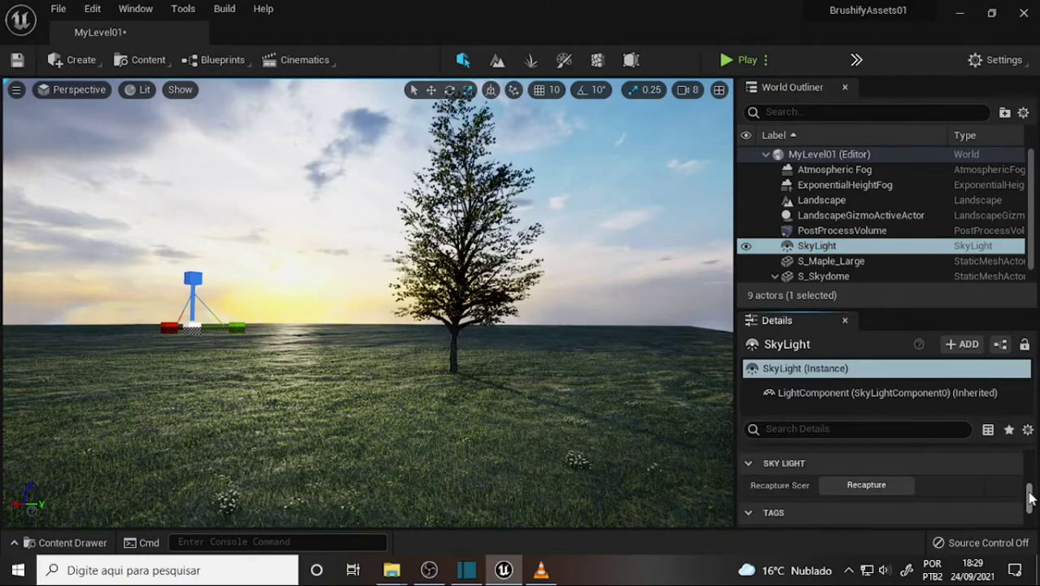
pyautogui.click(863, 483)
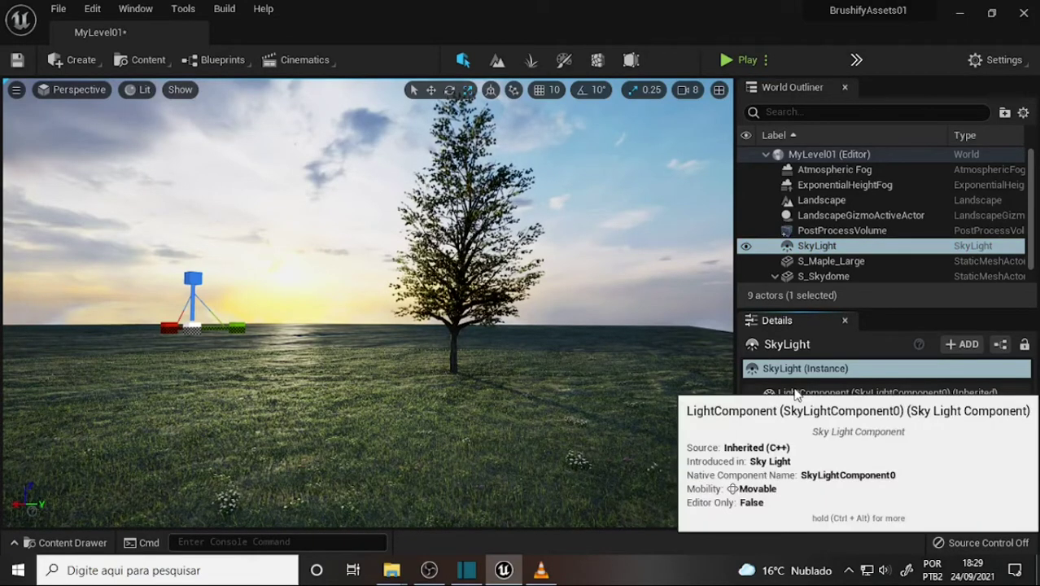
pyautogui.click(873, 488)
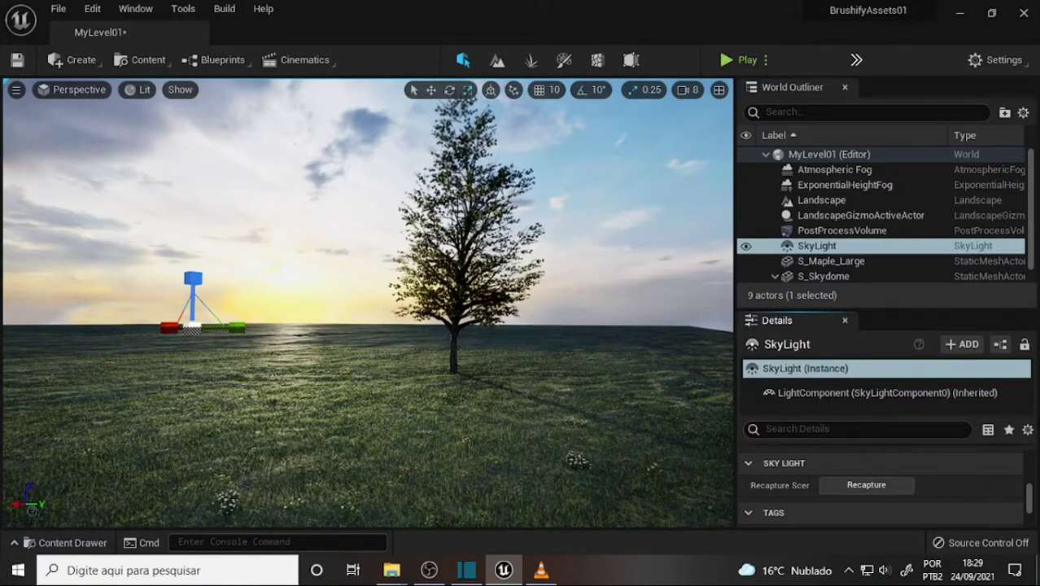
# Step: Scroll through the SkyLight's Details panel to review its settings
pyautogui.click(1031, 221)
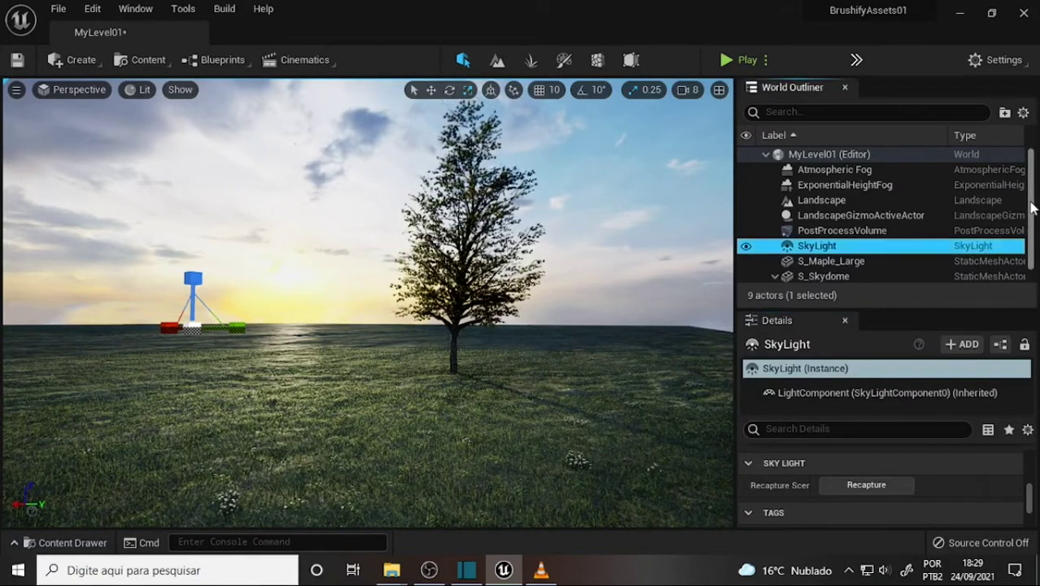
pyautogui.scroll(-1, 1034, 213)
pyautogui.scroll(1, 1034, 214)
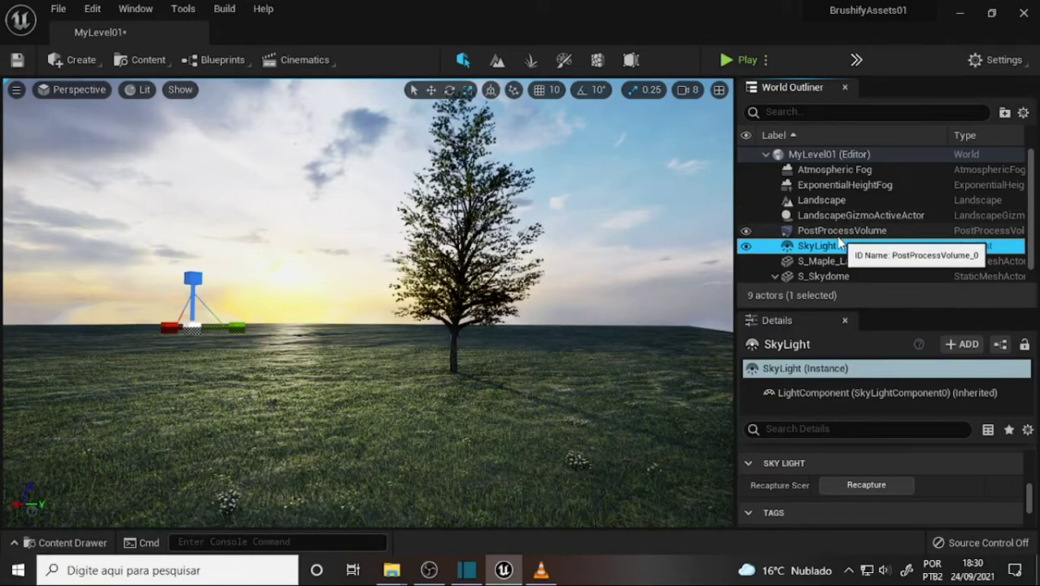
pyautogui.scroll(-1, 839, 236)
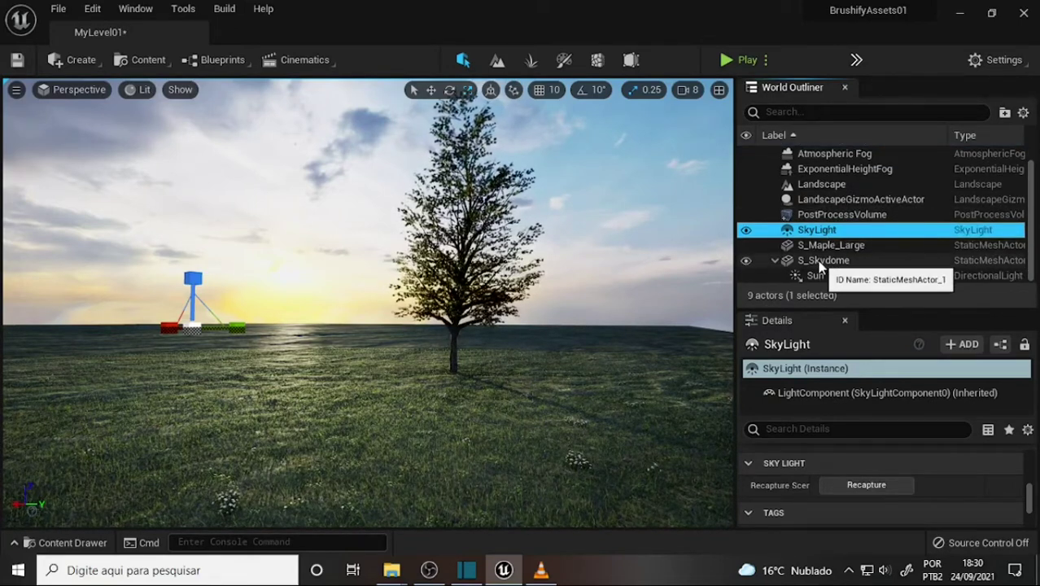
# Step: Set the PostProcessVolume's Exposure Compensation to 1.0
pyautogui.click(838, 215)
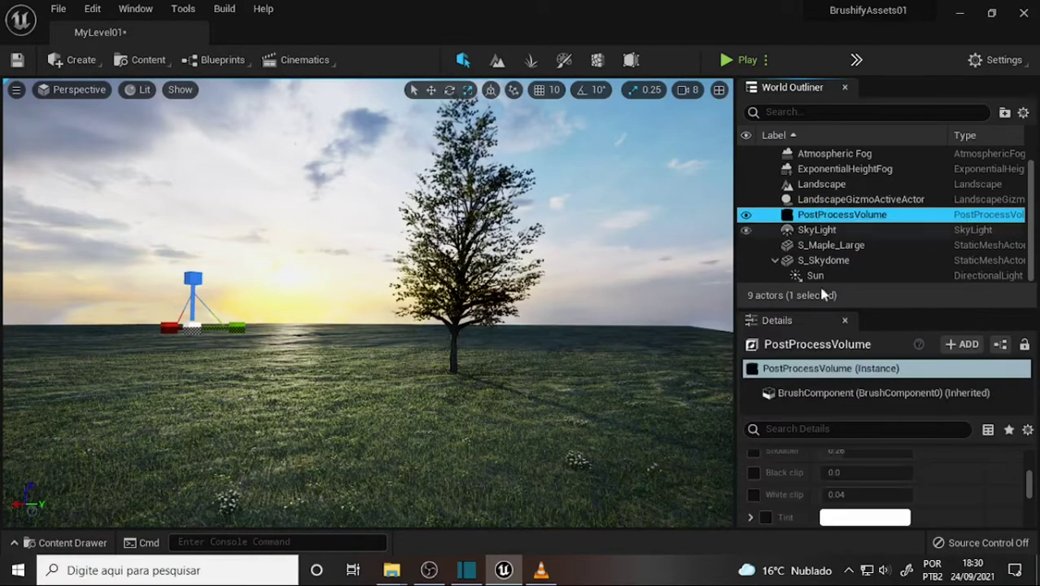
pyautogui.moveTo(1034, 500); pyautogui.dragTo(1030, 484)
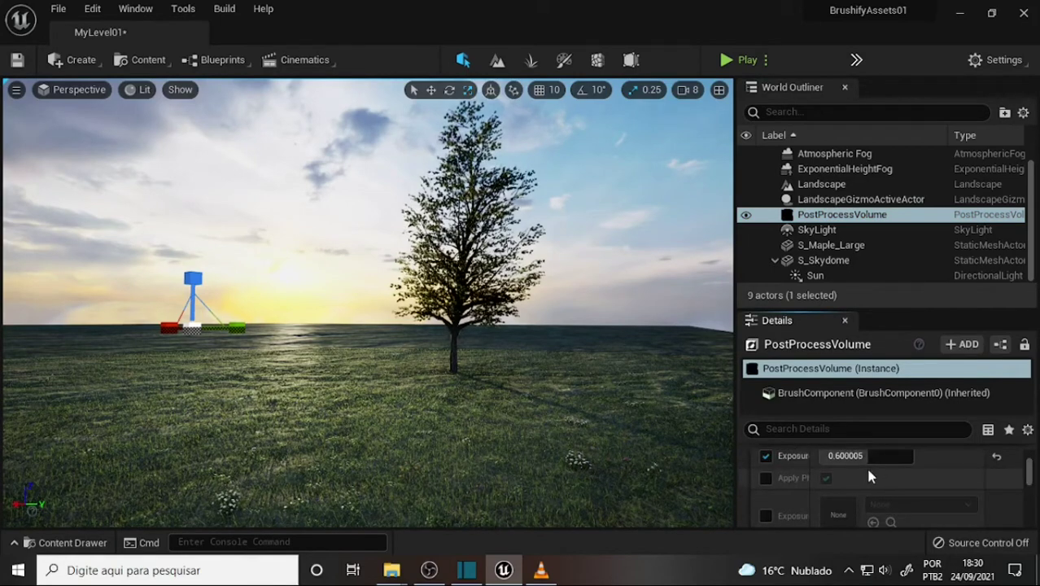
pyautogui.moveTo(862, 456); pyautogui.dragTo(903, 455)
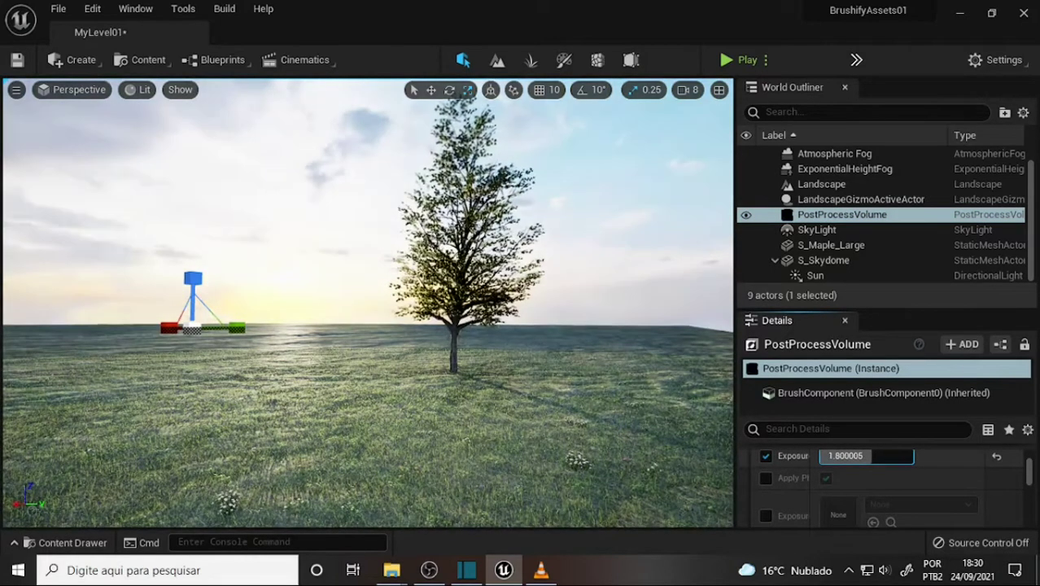
pyautogui.click(851, 461)
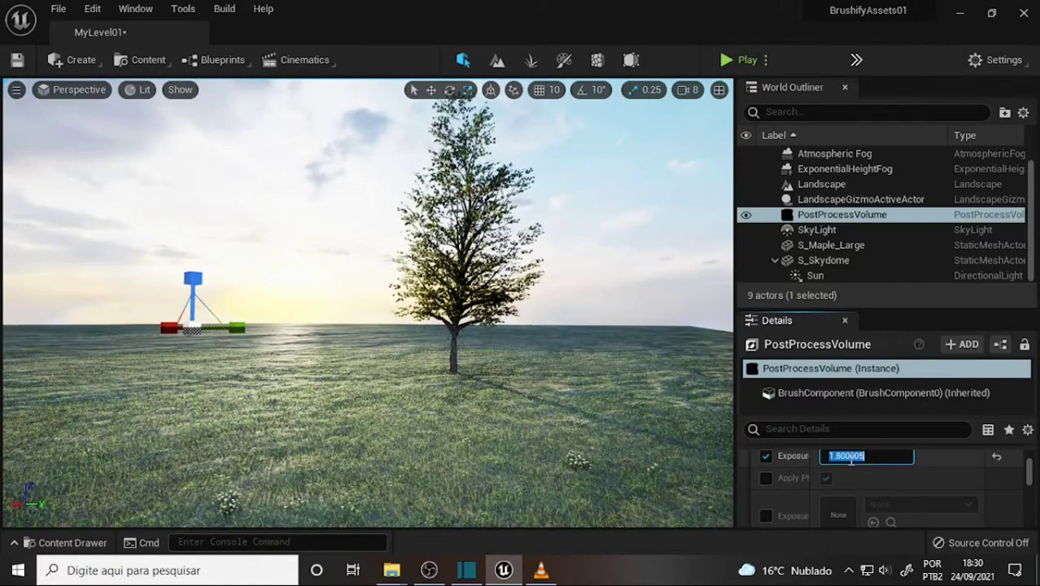
pyautogui.write('1')
pyautogui.press('Return')
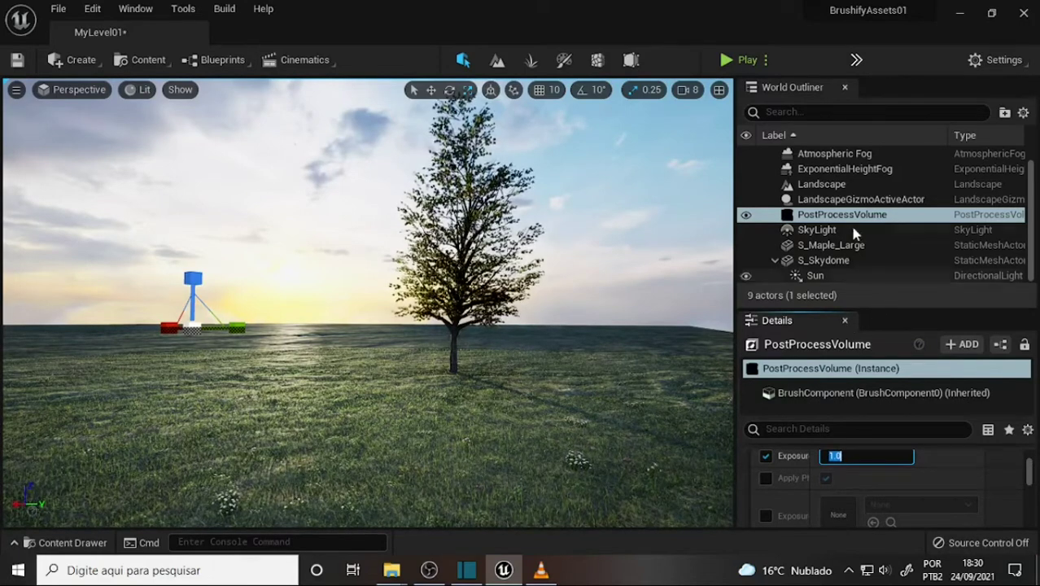
pyautogui.click(826, 169)
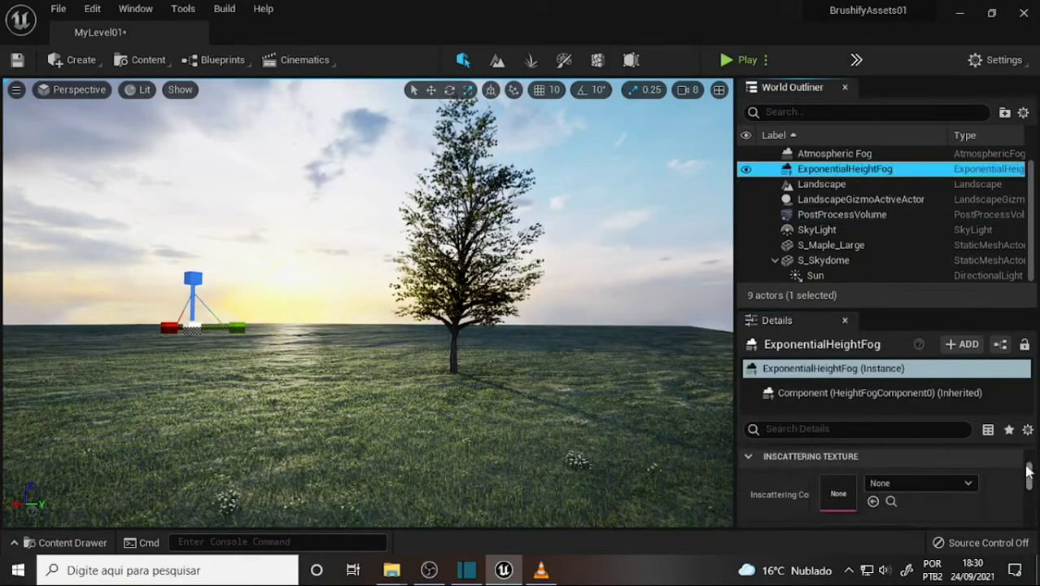
# Step: Darken the fog's Directional Inscattering Color to value 0.026042 (sRGB 2D2D1F)
pyautogui.moveTo(1035, 480); pyautogui.dragTo(1034, 480)
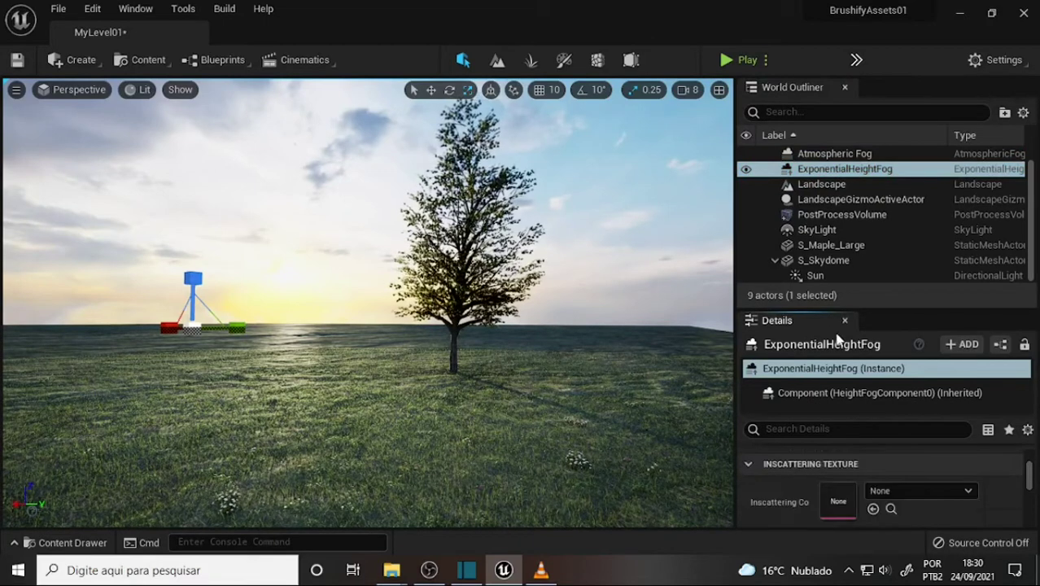
pyautogui.moveTo(801, 305); pyautogui.dragTo(801, 198)
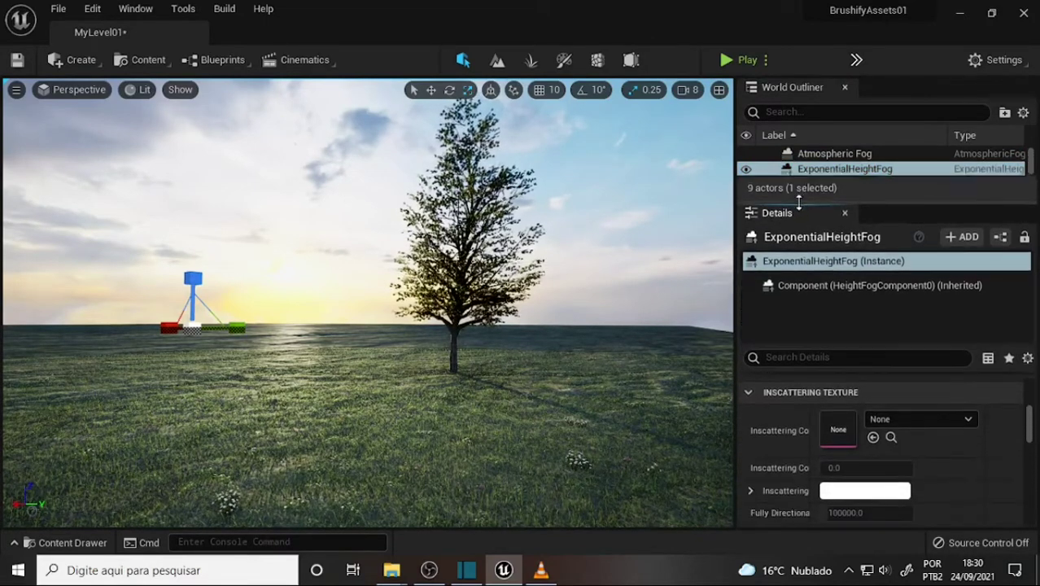
pyautogui.moveTo(1029, 417); pyautogui.dragTo(1029, 431)
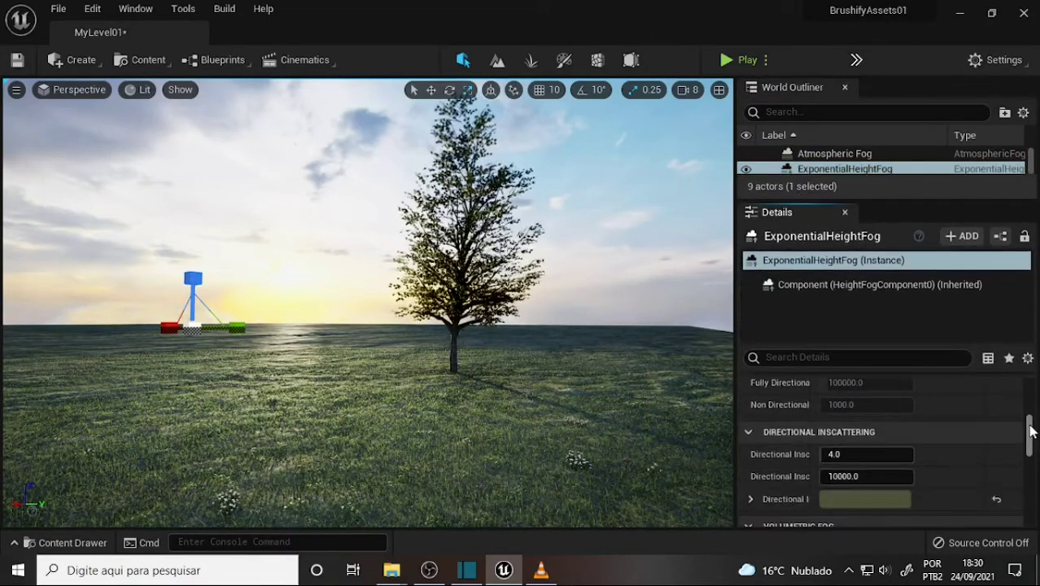
pyautogui.click(871, 502)
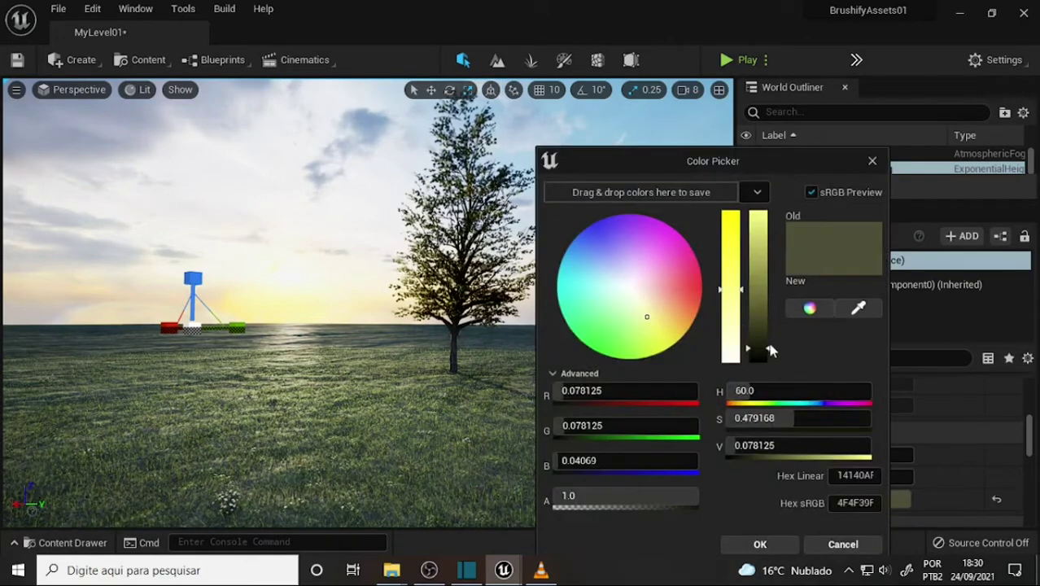
pyautogui.moveTo(768, 349); pyautogui.dragTo(767, 357)
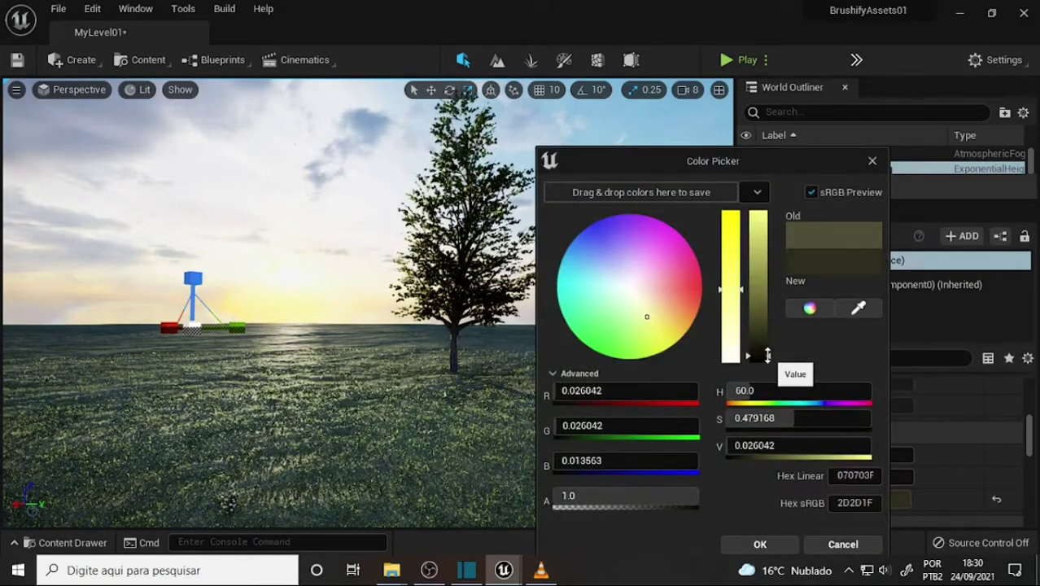
pyautogui.click(757, 542)
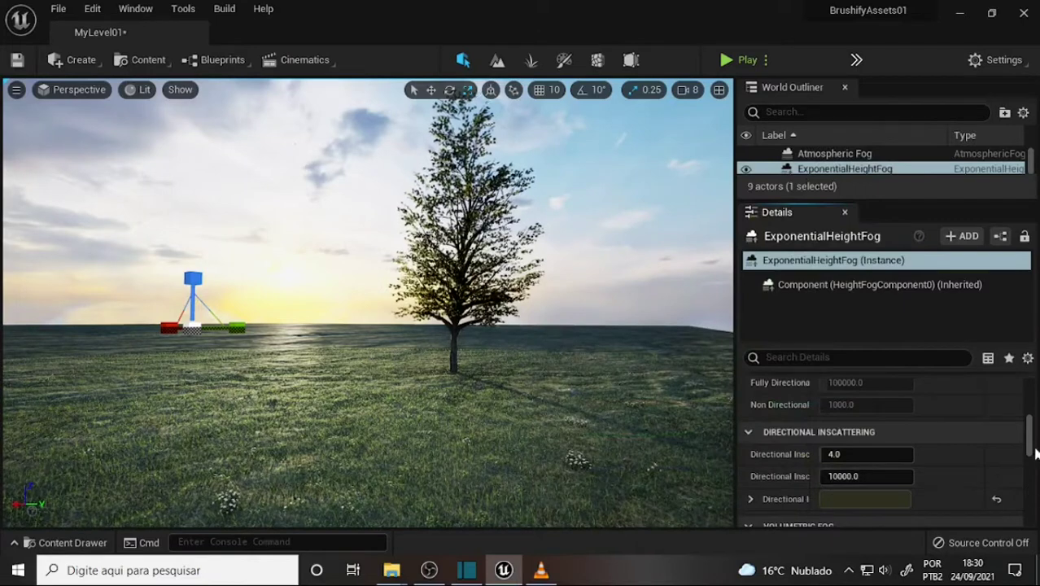
pyautogui.moveTo(1030, 443); pyautogui.dragTo(1027, 421)
pyautogui.scroll(-1, 1026, 421)
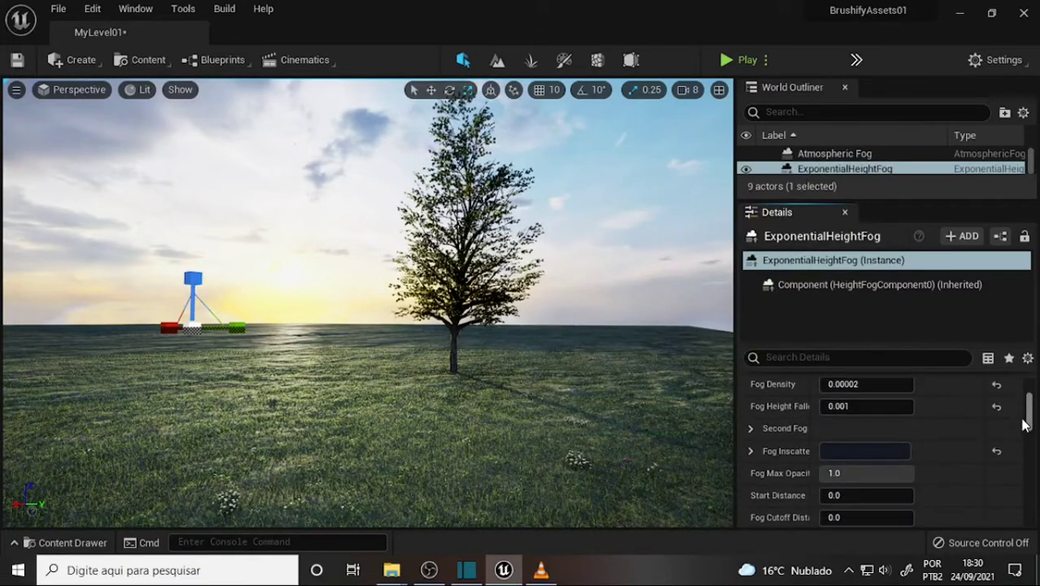
# Step: Darken the Fog Inscattering Color almost to black
pyautogui.click(876, 453)
pyautogui.moveTo(770, 358); pyautogui.dragTo(769, 355)
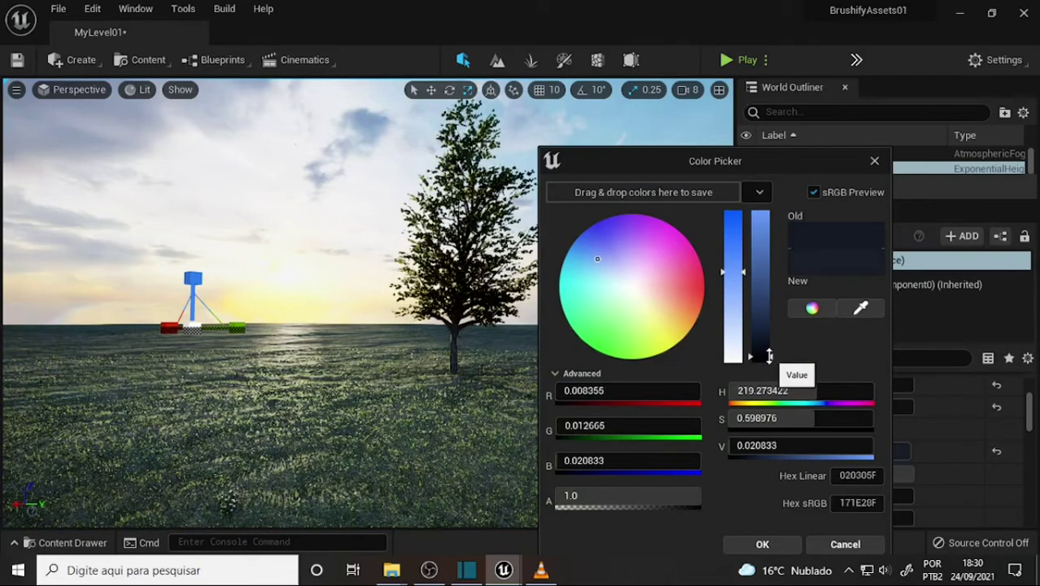
pyautogui.click(763, 544)
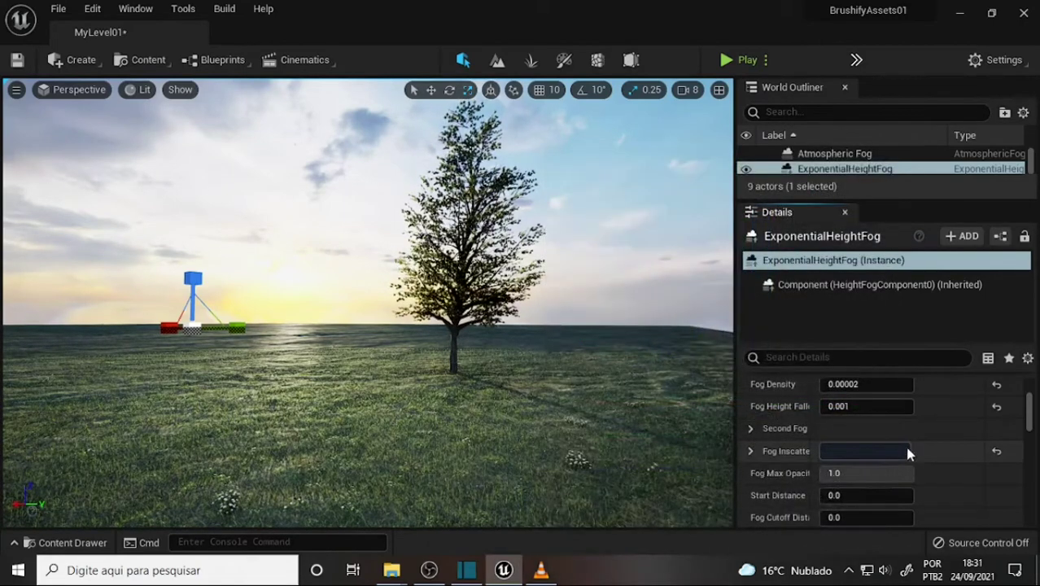
# Step: Set Fog Height Falloff to 0.02 and Fog Density to 0.0002
pyautogui.click(852, 407)
pyautogui.moveTo(852, 407); pyautogui.dragTo(842, 408)
pyautogui.write('0.02')
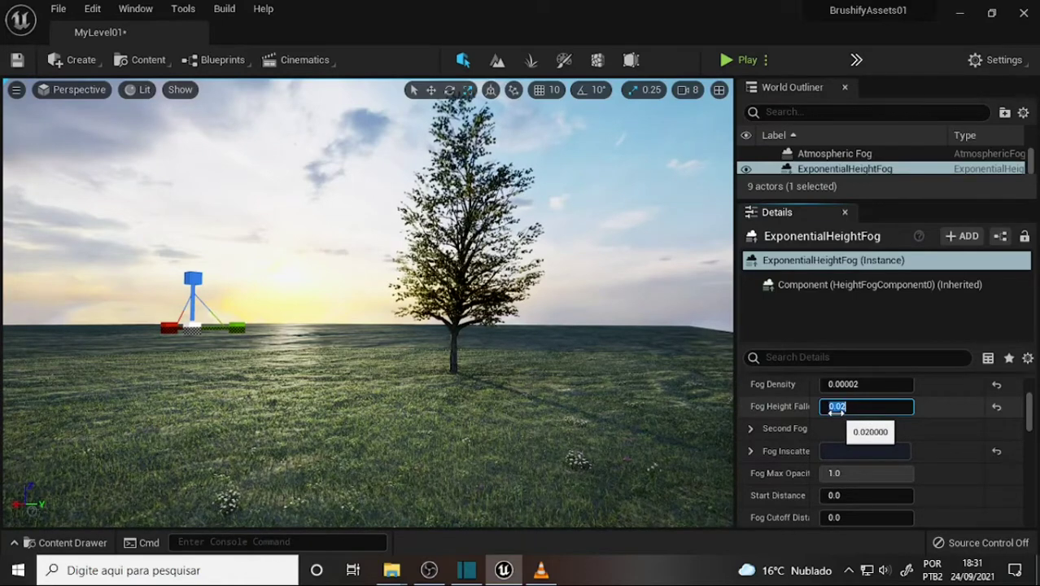
pyautogui.press('Return')
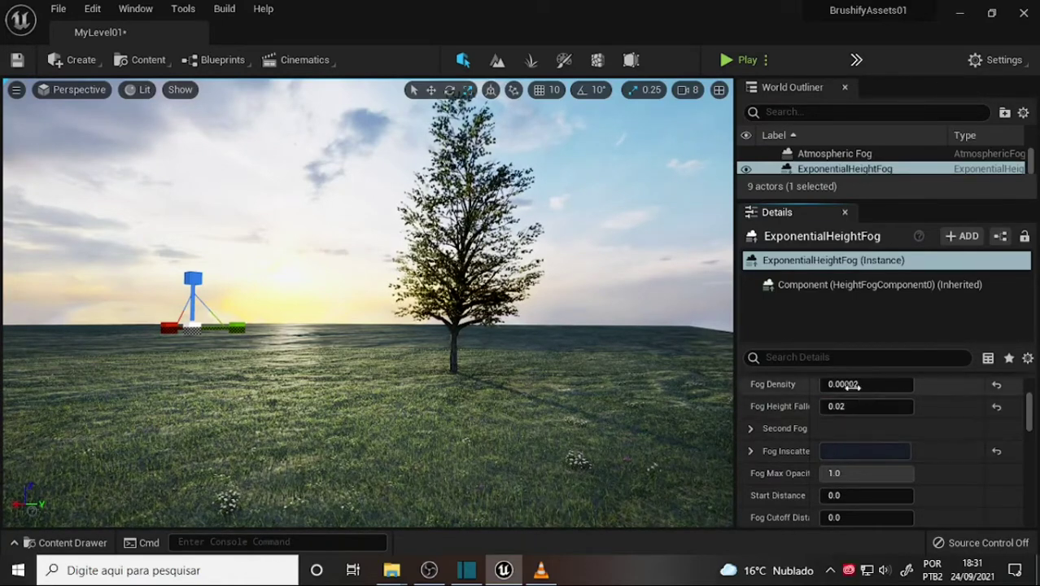
pyautogui.click(857, 386)
pyautogui.moveTo(859, 385); pyautogui.dragTo(850, 388)
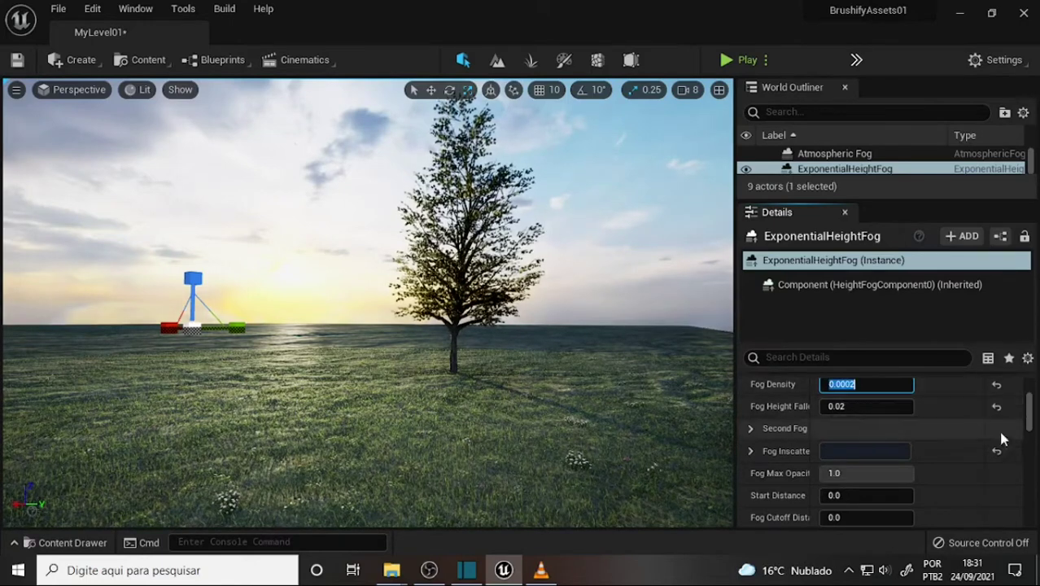
pyautogui.press('Return')
pyautogui.moveTo(1031, 422); pyautogui.dragTo(1031, 428)
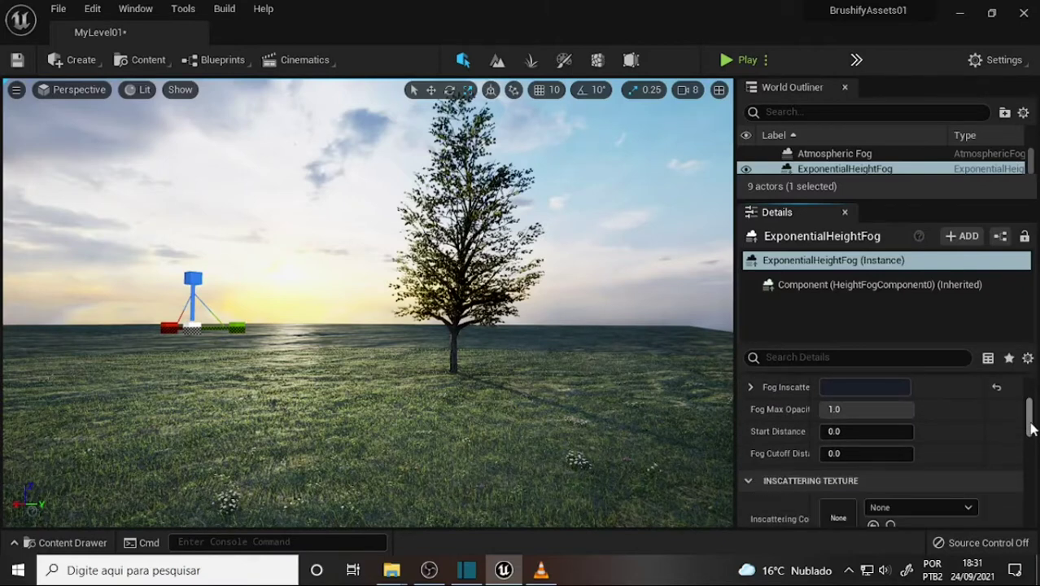
pyautogui.scroll(5, 1030, 429)
pyautogui.moveTo(587, 340)
pyautogui.mouseDown(button='right')
pyautogui.moveTo(554, 339)
pyautogui.moveTo(569, 342)
pyautogui.mouseUp(button='right')
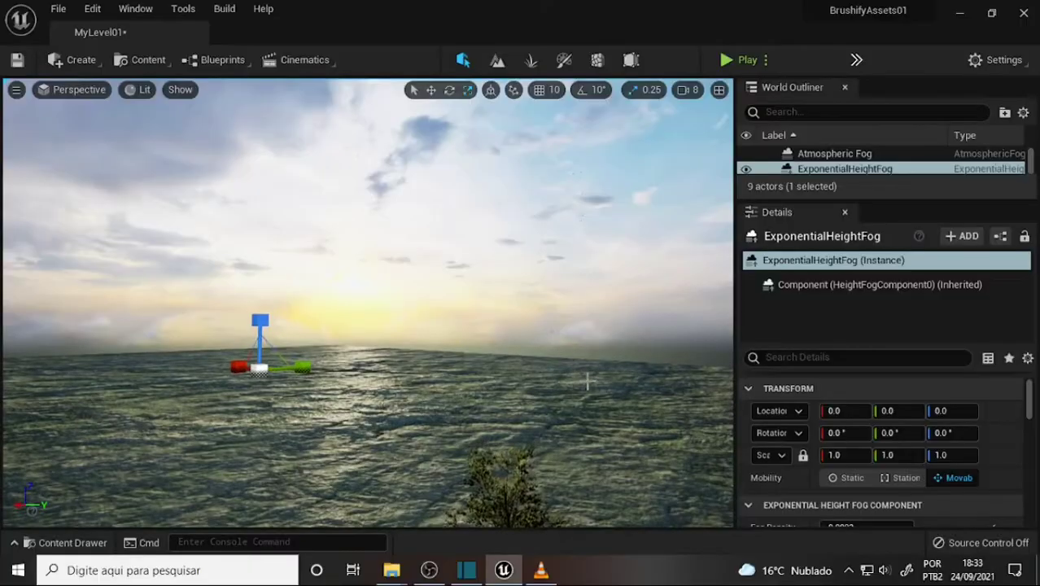
# Step: Select the maple tree and switch the gizmo from scaling to Translate mode
pyautogui.moveTo(716, 325); pyautogui.dragTo(699, 346, button='right')
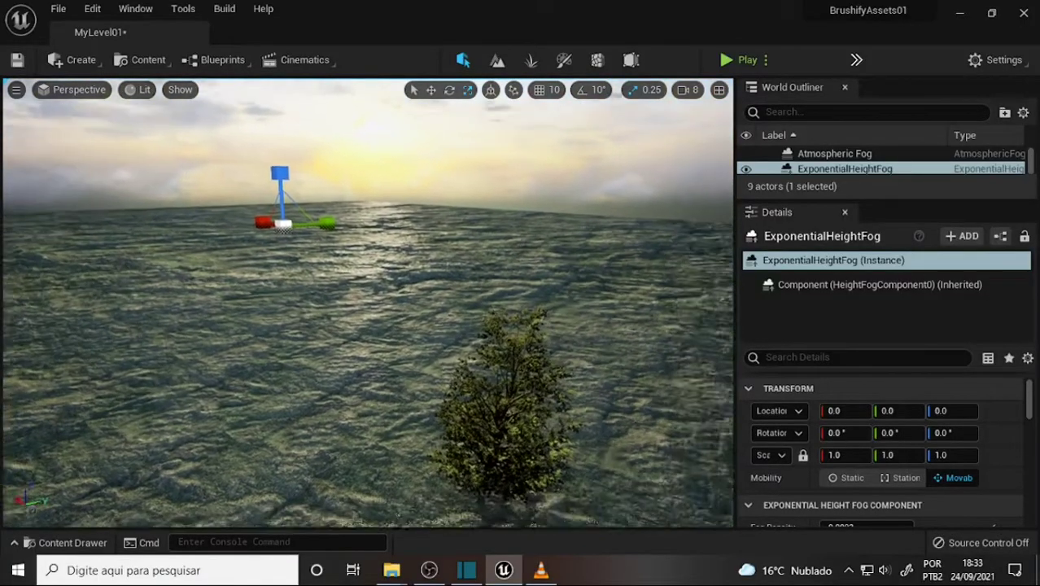
pyautogui.moveTo(599, 330)
pyautogui.mouseDown(button='right')
pyautogui.moveTo(576, 371)
pyautogui.moveTo(579, 281)
pyautogui.mouseUp(button='right')
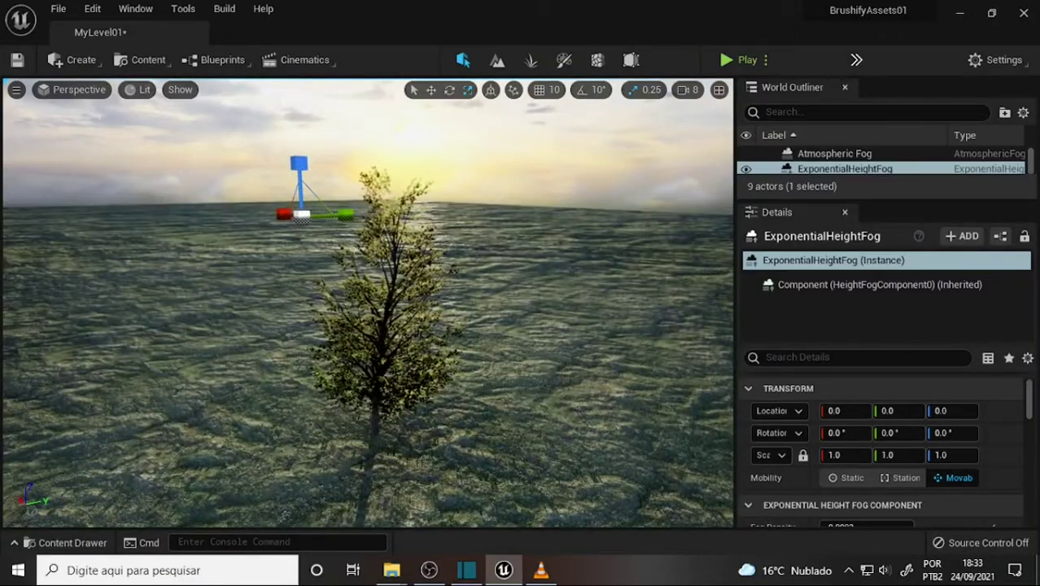
pyautogui.click(377, 395)
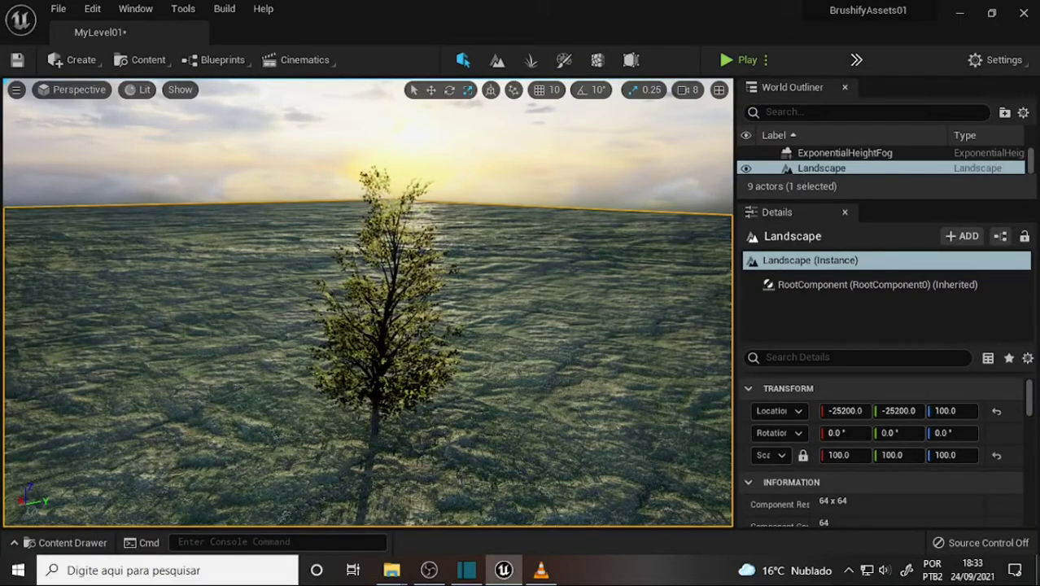
pyautogui.click(378, 400)
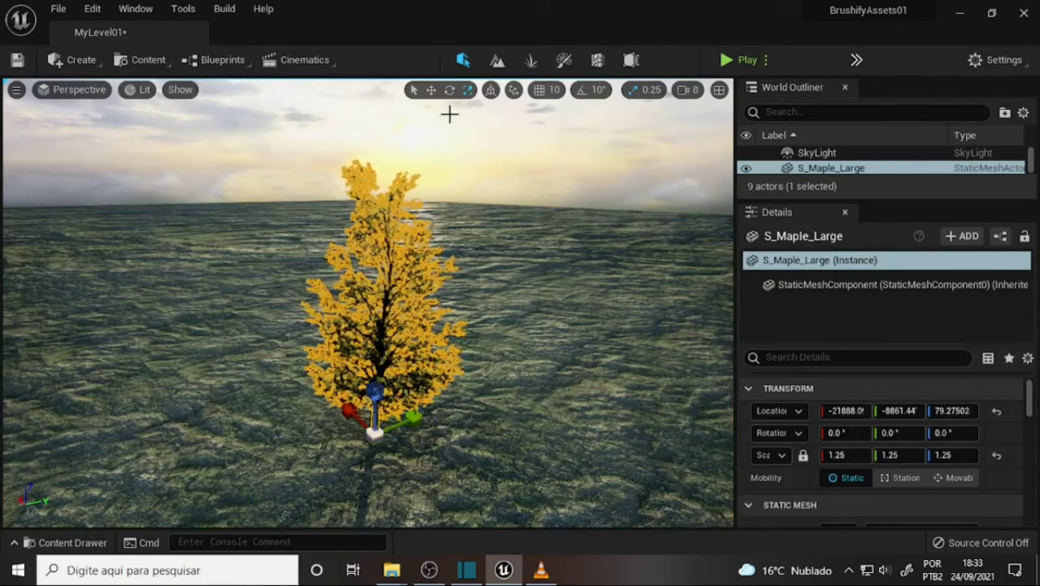
pyautogui.click(431, 90)
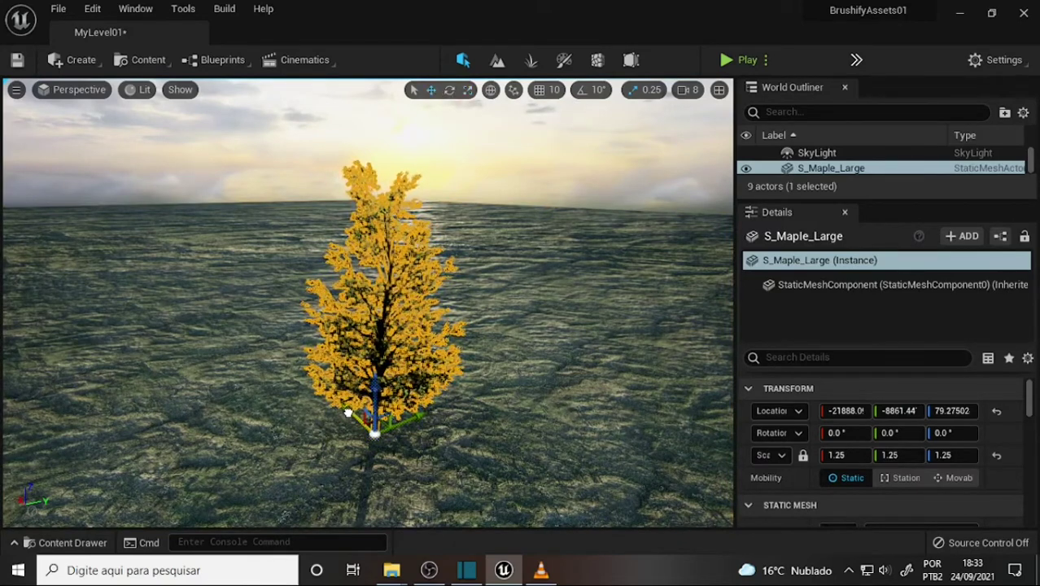
# Step: Duplicate the maple as S_Maple_Large2, move it farther out and sink it to Z about -67
pyautogui.keyDown('alt'); pyautogui.moveTo(349, 412); pyautogui.dragTo(203, 208); pyautogui.keyUp('alt')
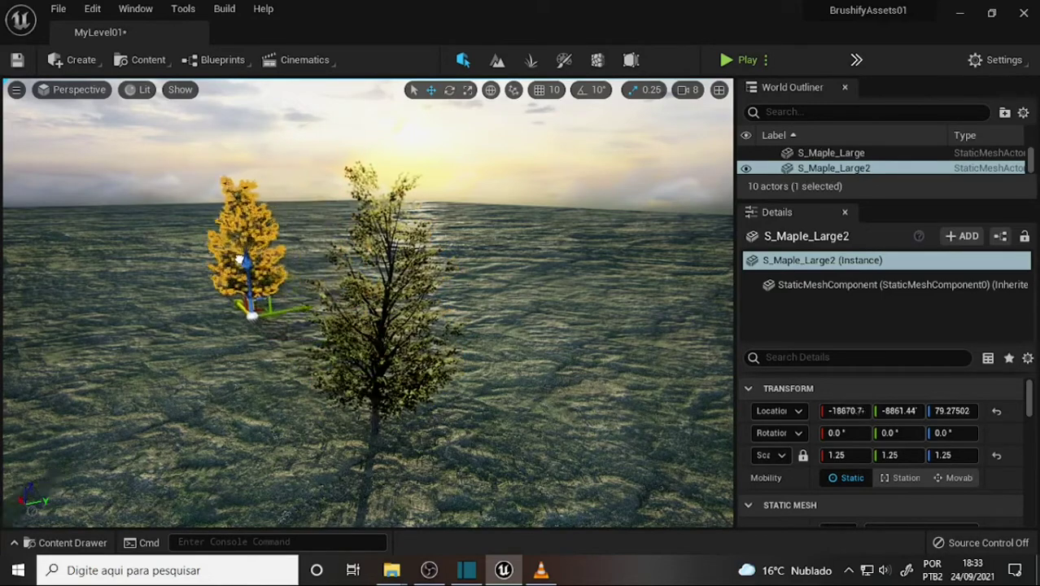
pyautogui.moveTo(204, 207)
pyautogui.mouseDown()
pyautogui.moveTo(388, 247)
pyautogui.moveTo(460, 253)
pyautogui.moveTo(400, 226)
pyautogui.moveTo(480, 234)
pyautogui.mouseUp()
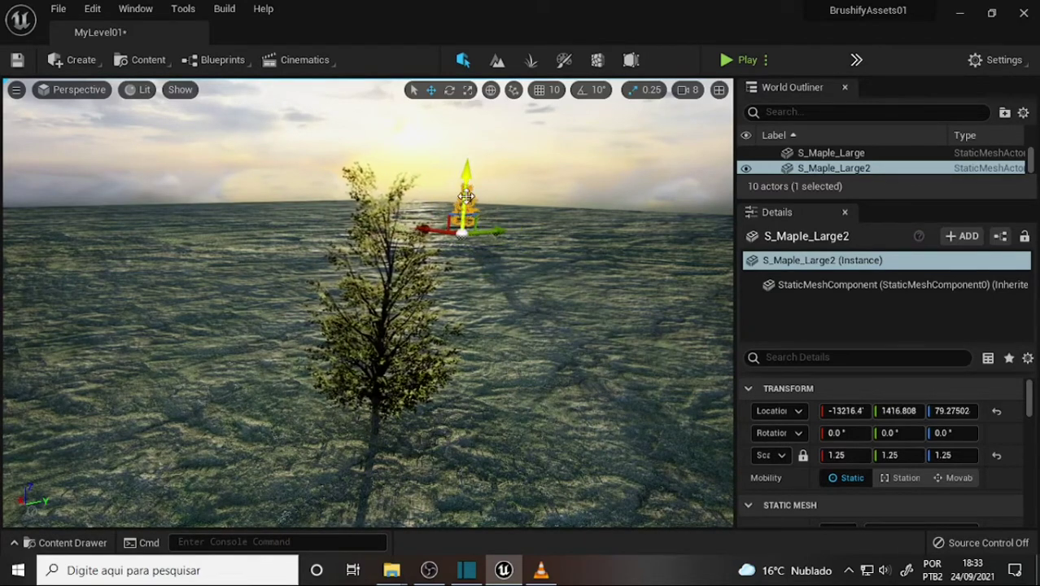
pyautogui.moveTo(466, 198); pyautogui.dragTo(464, 189)
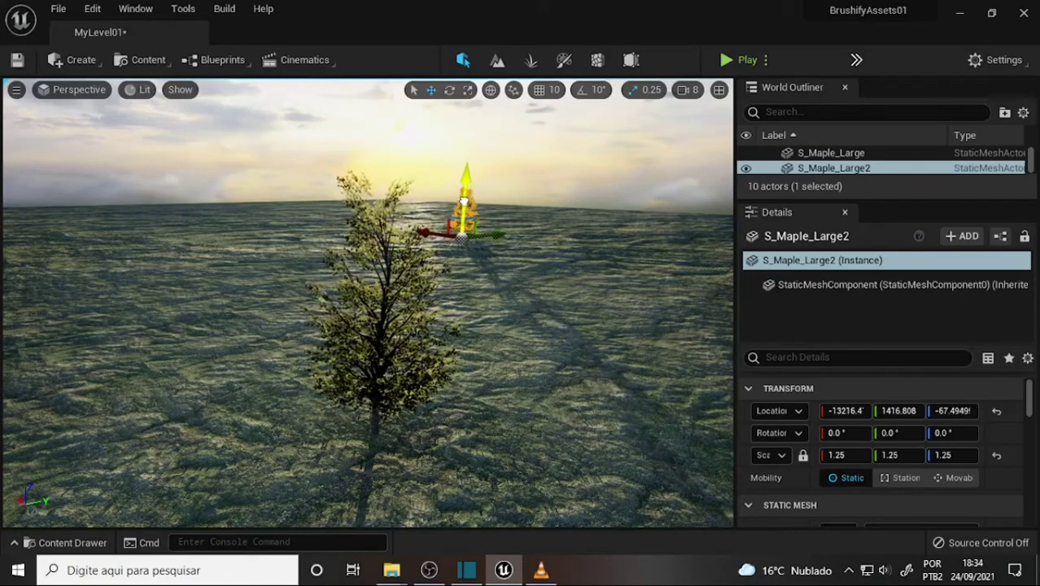
pyautogui.scroll(3, 464, 195)
pyautogui.moveTo(460, 274)
pyautogui.keyDown('alt'); pyautogui.mouseDown()
pyautogui.moveTo(542, 291)
pyautogui.moveTo(545, 310)
pyautogui.moveTo(594, 233)
pyautogui.moveTo(537, 273)
pyautogui.mouseUp(); pyautogui.keyUp('alt')
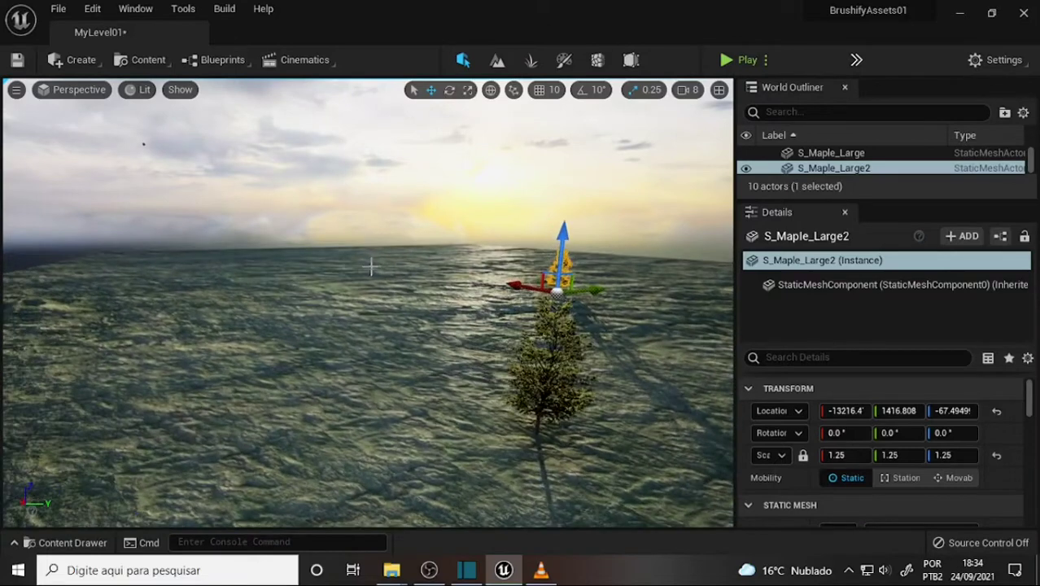
pyautogui.scroll(-4, 367, 303)
pyautogui.scroll(-3, 367, 303)
pyautogui.scroll(-2, 367, 302)
pyautogui.keyDown('alt'); pyautogui.moveTo(468, 294); pyautogui.dragTo(468, 295); pyautogui.keyUp('alt')
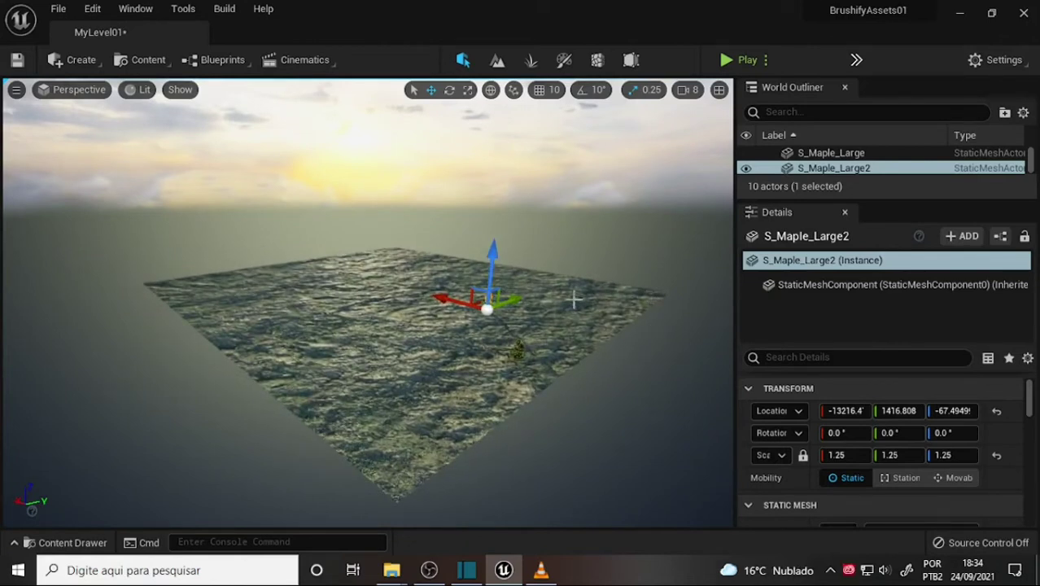
# Step: Orbit and pull back the viewport to see the landscape from another side
pyautogui.keyDown('alt'); pyautogui.moveTo(611, 292); pyautogui.dragTo(640, 297); pyautogui.keyUp('alt')
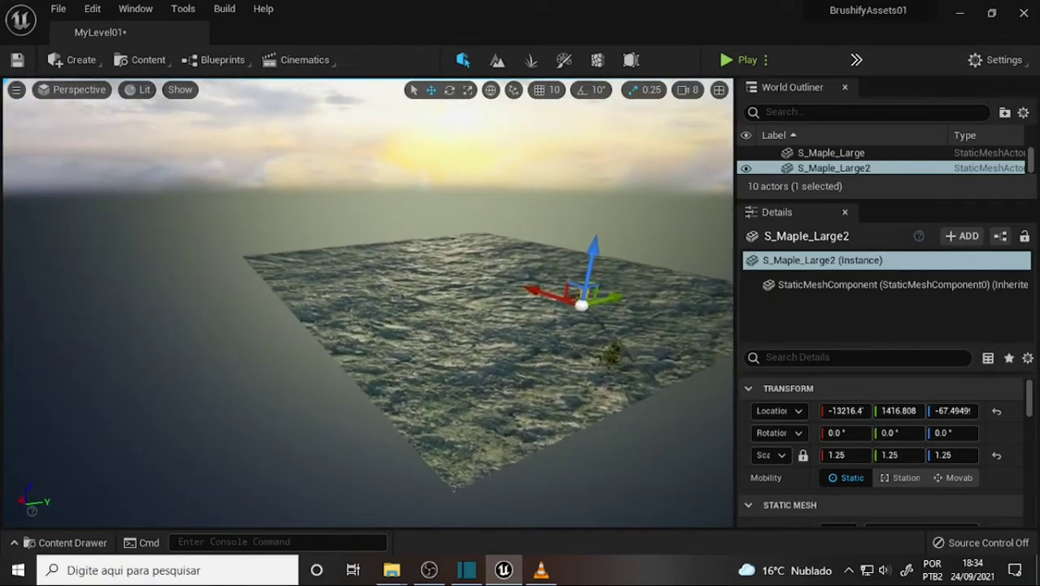
pyautogui.keyDown('alt'); pyautogui.moveTo(639, 289); pyautogui.dragTo(639, 287, button='right'); pyautogui.keyUp('alt')
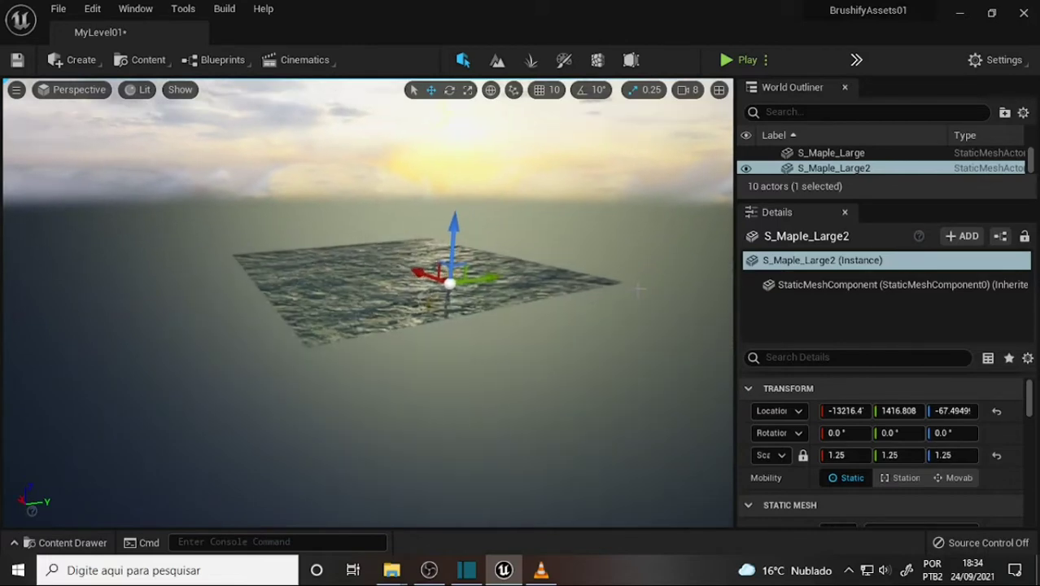
pyautogui.scroll(3, 638, 288)
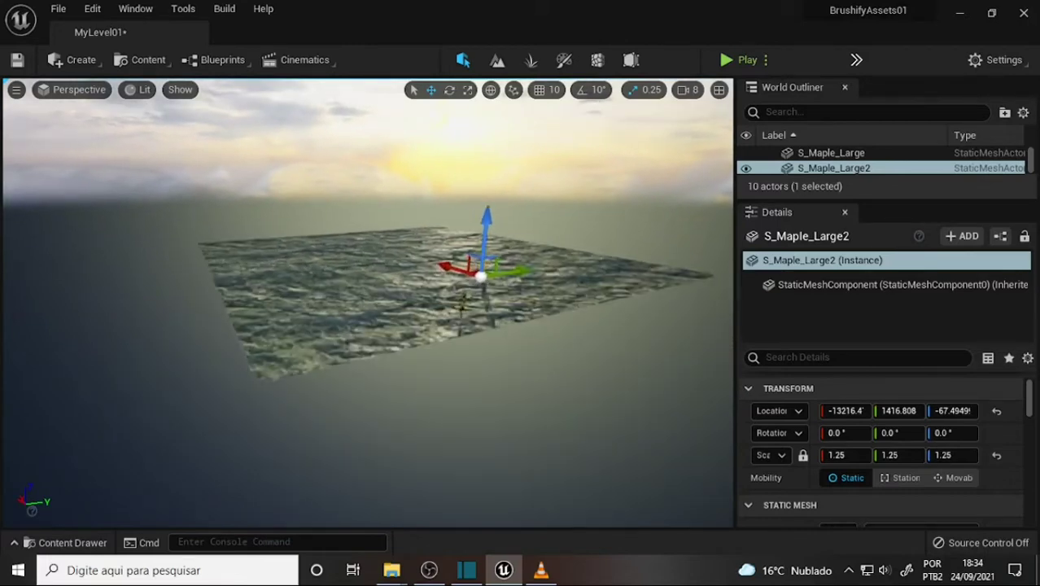
pyautogui.scroll(5, 637, 287)
pyautogui.rightClick(636, 288)
pyautogui.click(580, 276)
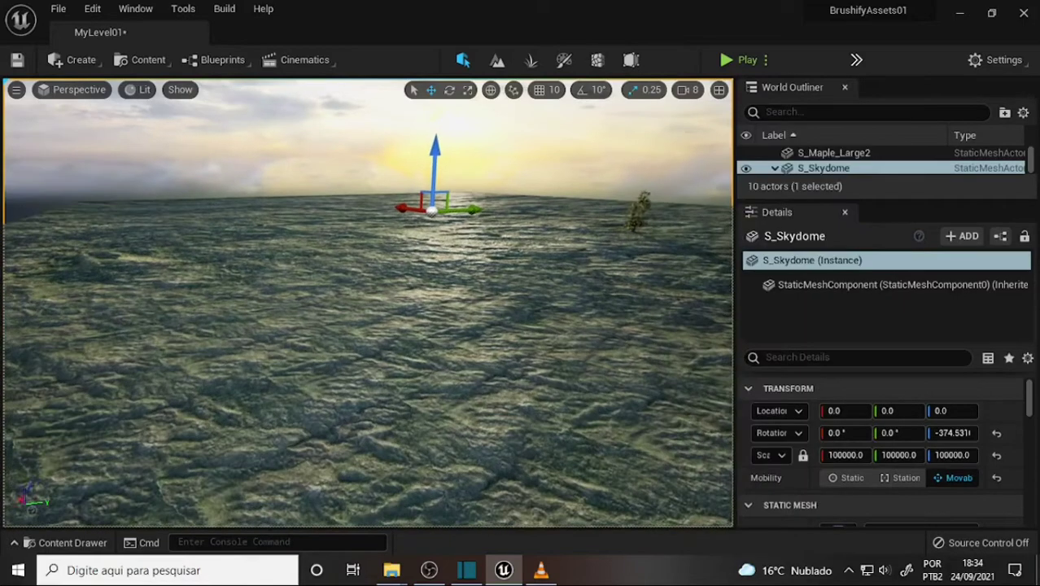
# Step: Zoom to frame the maple against the sunset sky, then return to the Unreal Editor
pyautogui.scroll(-2, 531, 278)
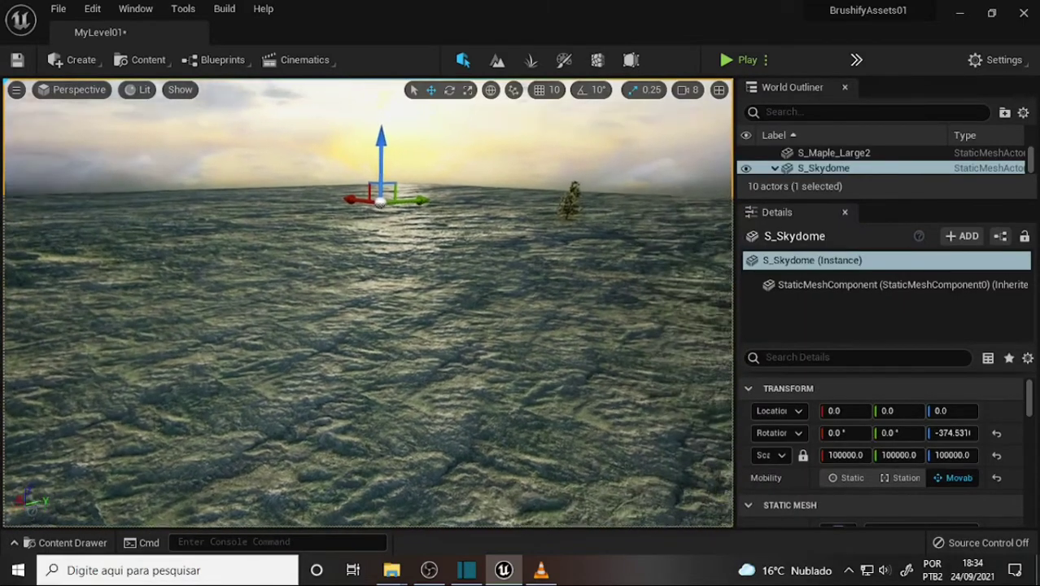
pyautogui.scroll(3, 525, 273)
pyautogui.scroll(5, 521, 268)
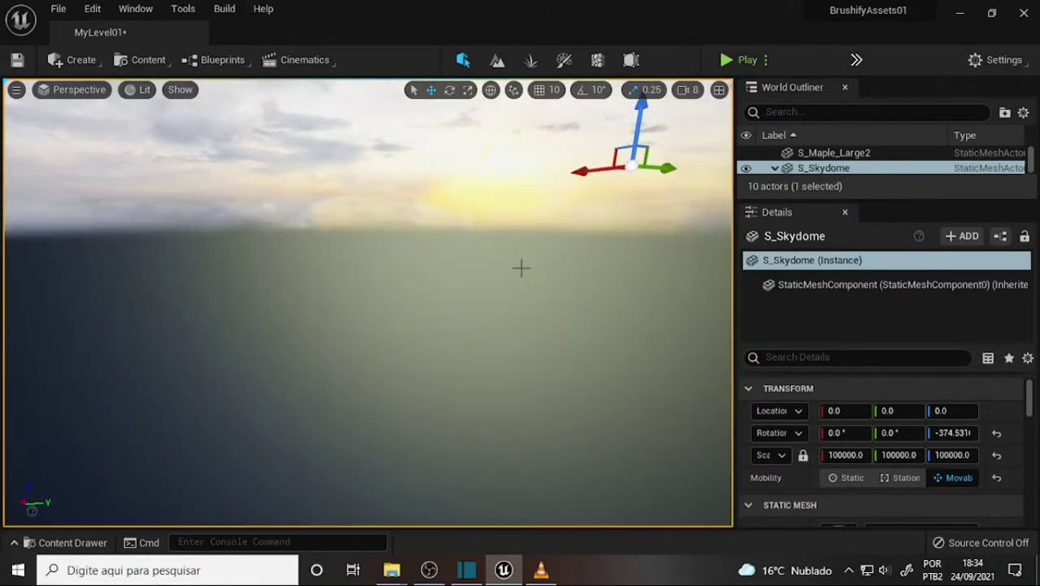
pyautogui.scroll(-3, 516, 264)
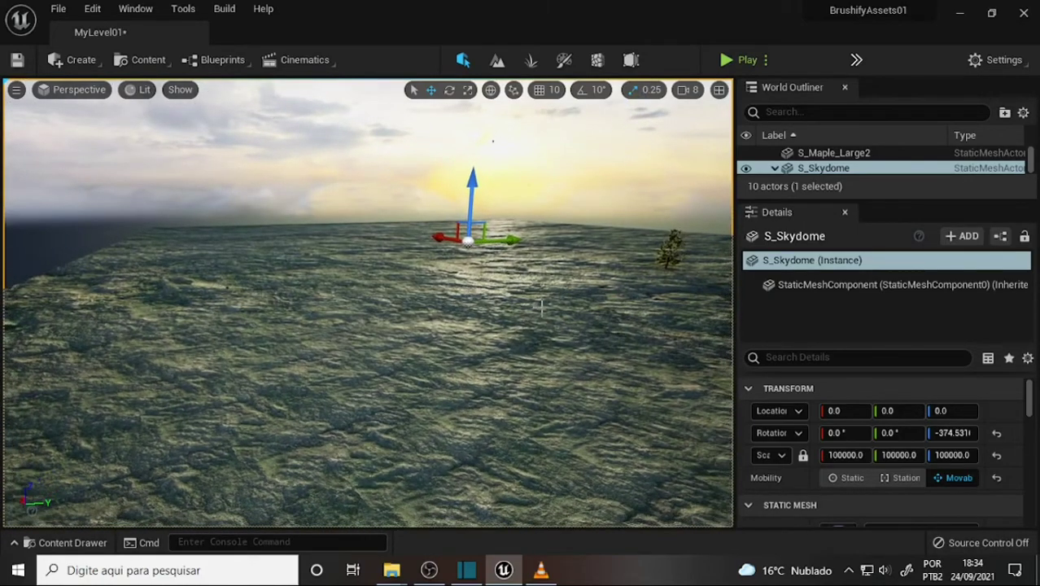
pyautogui.scroll(-3, 516, 263)
pyautogui.scroll(-3, 553, 309)
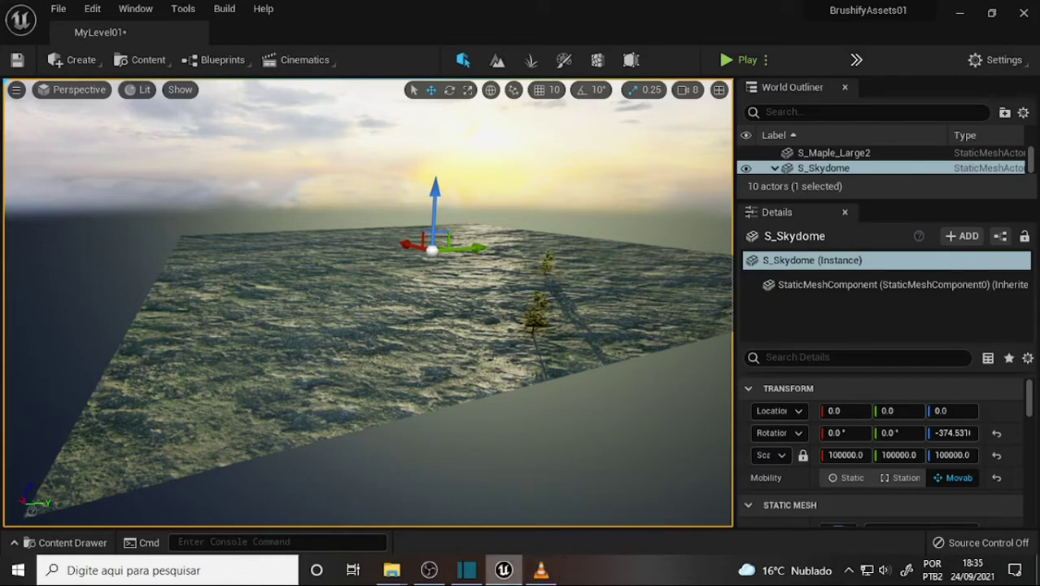
pyautogui.click(429, 570)
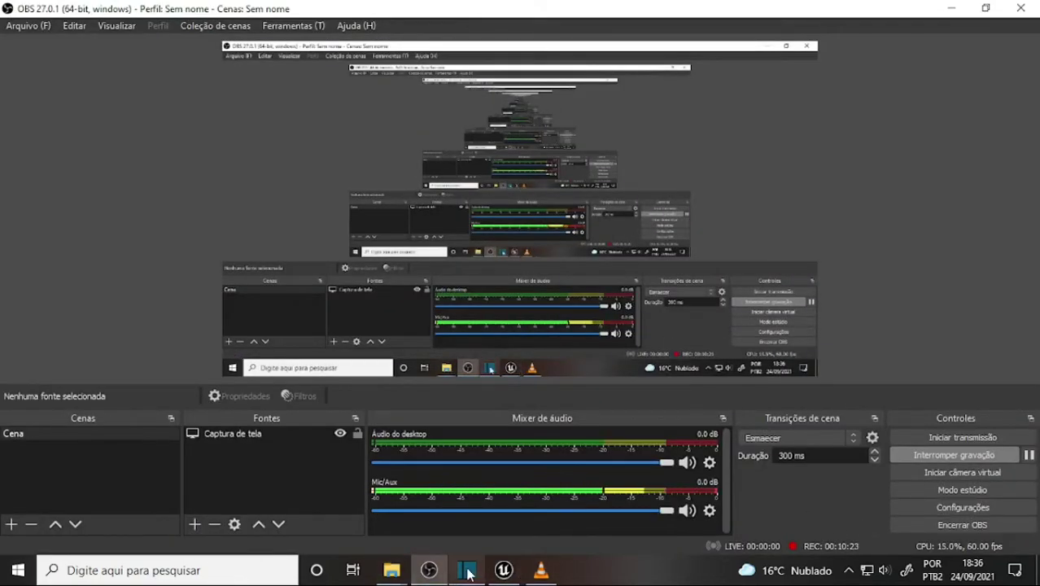
pyautogui.click(505, 572)
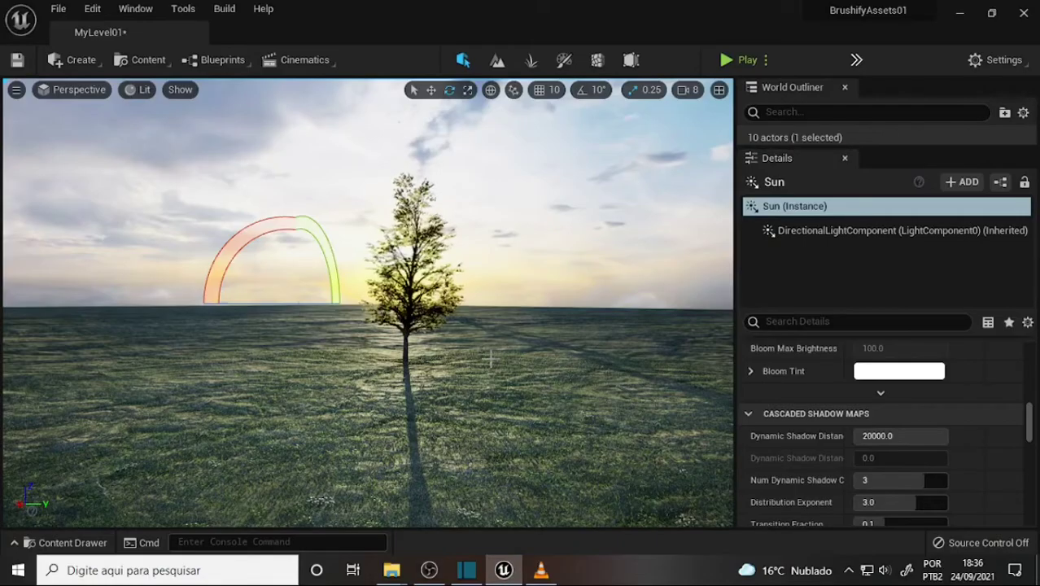
# Step: Frame the maple and lower the Sun's Dynamic Shadow Distance from 20000 to 4480
pyautogui.moveTo(493, 370); pyautogui.dragTo(512, 391, button='right')
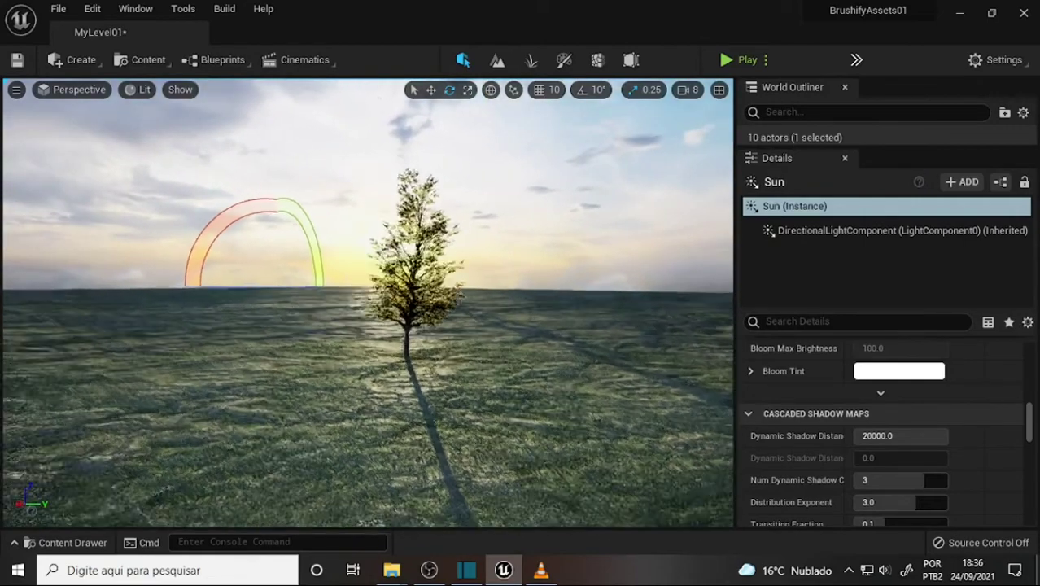
pyautogui.press('Right')
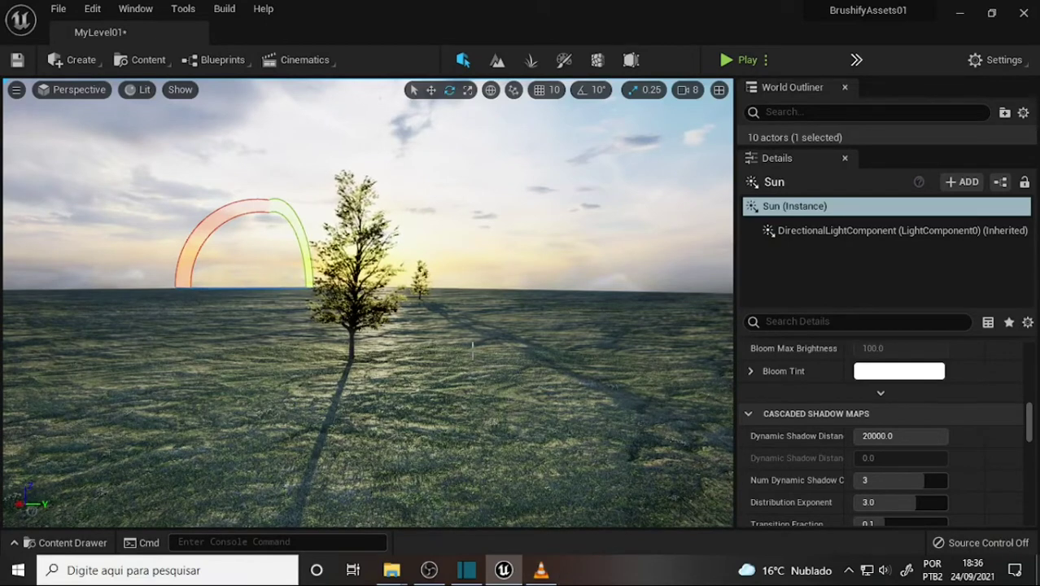
pyautogui.press('Up')
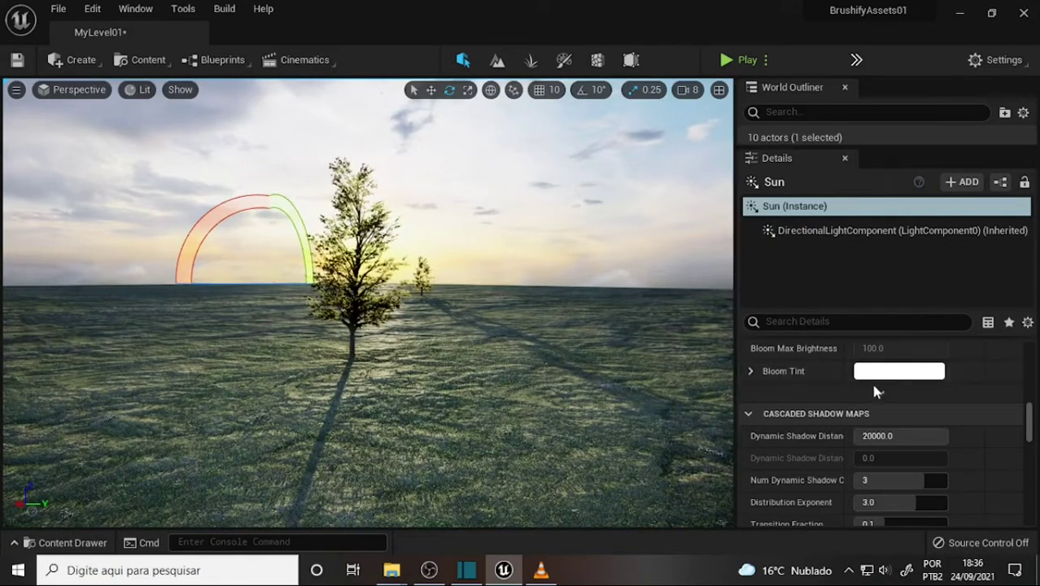
pyautogui.click(876, 436)
pyautogui.moveTo(877, 436)
pyautogui.mouseDown()
pyautogui.moveTo(846, 436)
pyautogui.moveTo(895, 437)
pyautogui.mouseUp()
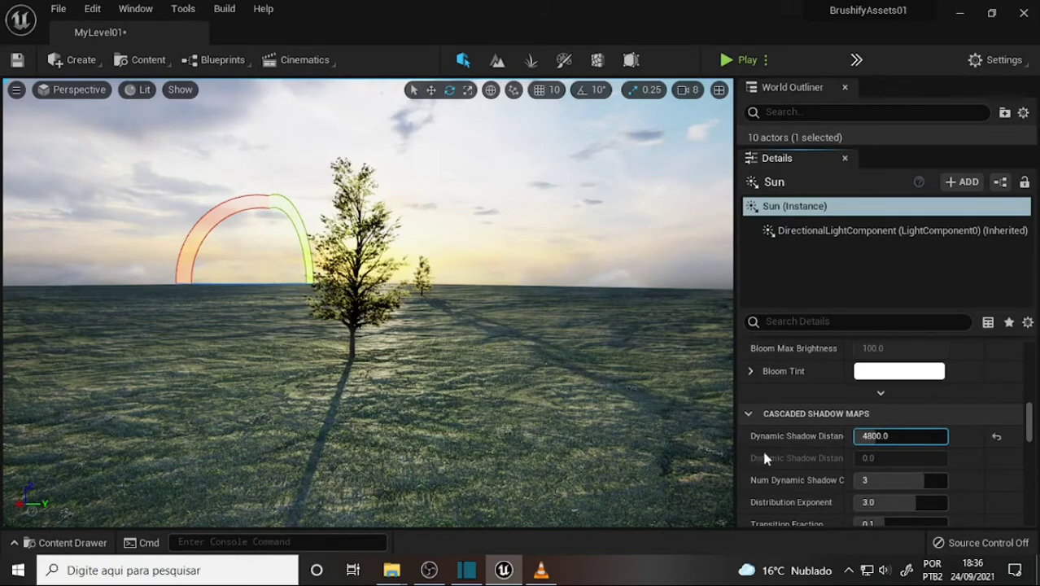
pyautogui.click(995, 434)
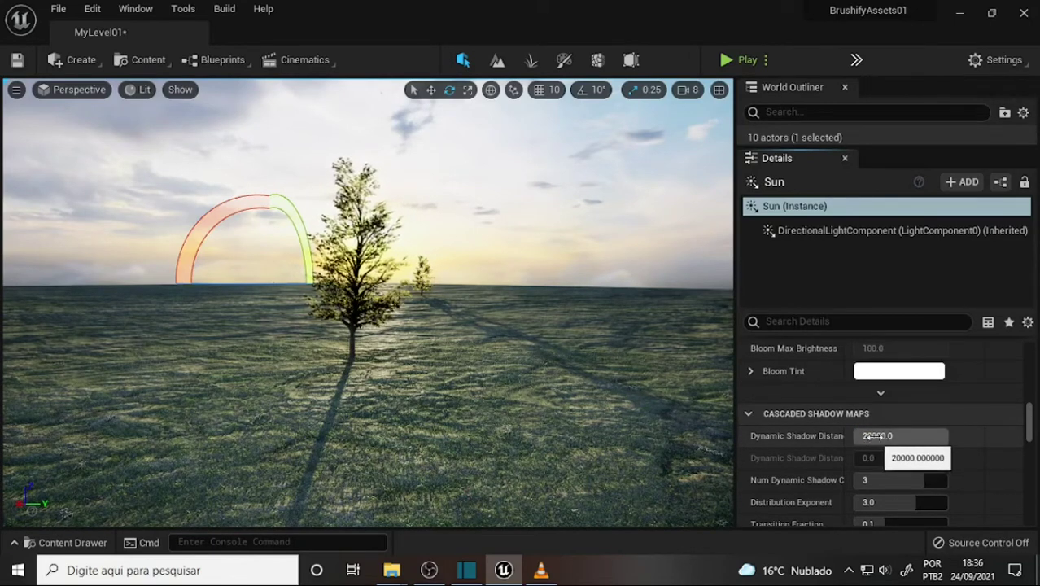
pyautogui.moveTo(908, 441); pyautogui.dragTo(864, 436)
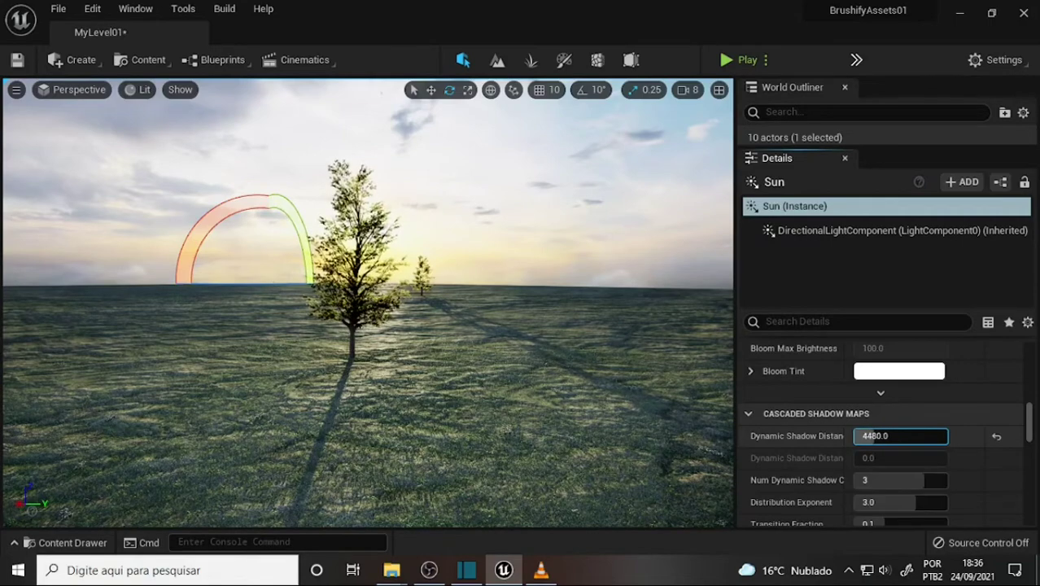
pyautogui.click(674, 395)
pyautogui.moveTo(674, 395); pyautogui.dragTo(684, 396)
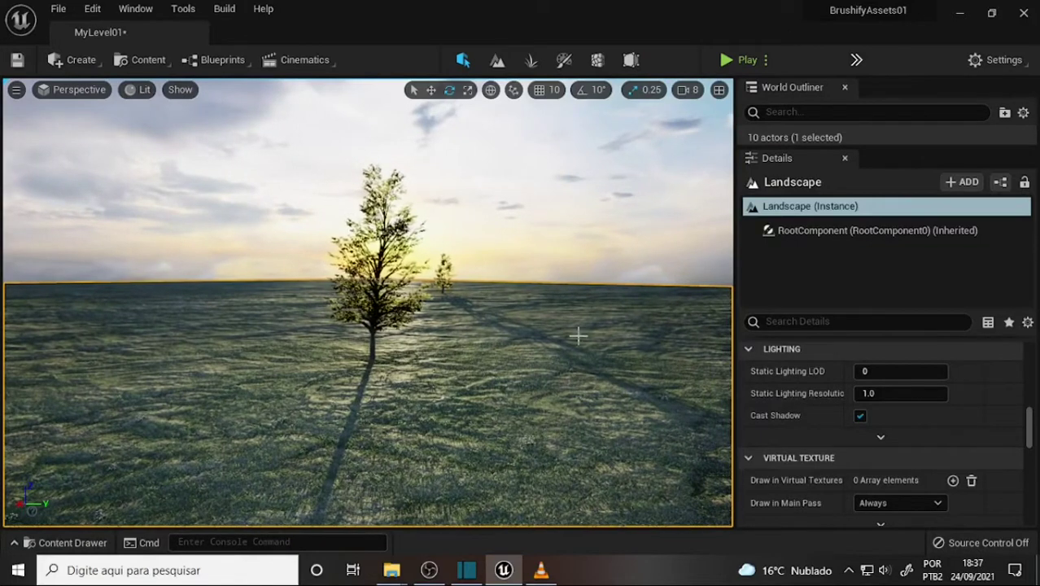
# Step: Expand the World Outliner to list SkyLight, both maples, S_Skydome and the Sun
pyautogui.moveTo(578, 334); pyautogui.dragTo(582, 329)
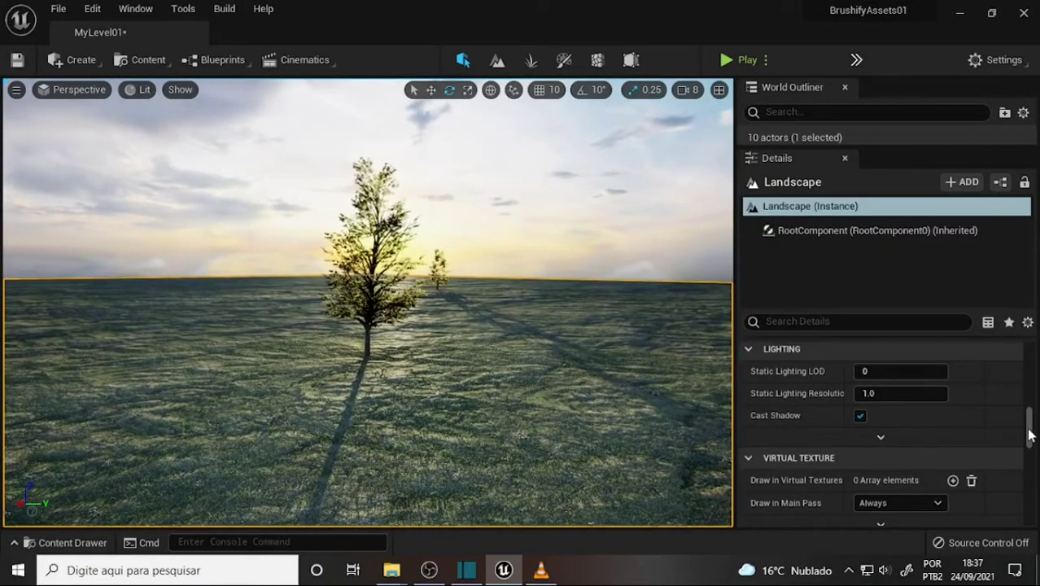
pyautogui.moveTo(1030, 431)
pyautogui.mouseDown()
pyautogui.moveTo(1032, 440)
pyautogui.moveTo(1025, 371)
pyautogui.mouseUp()
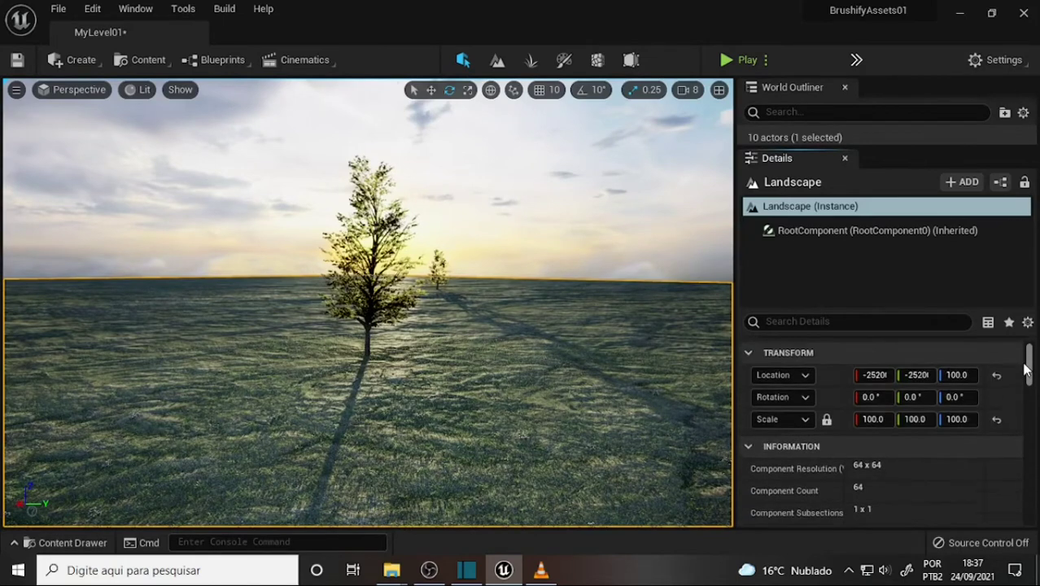
pyautogui.scroll(-3, 1027, 365)
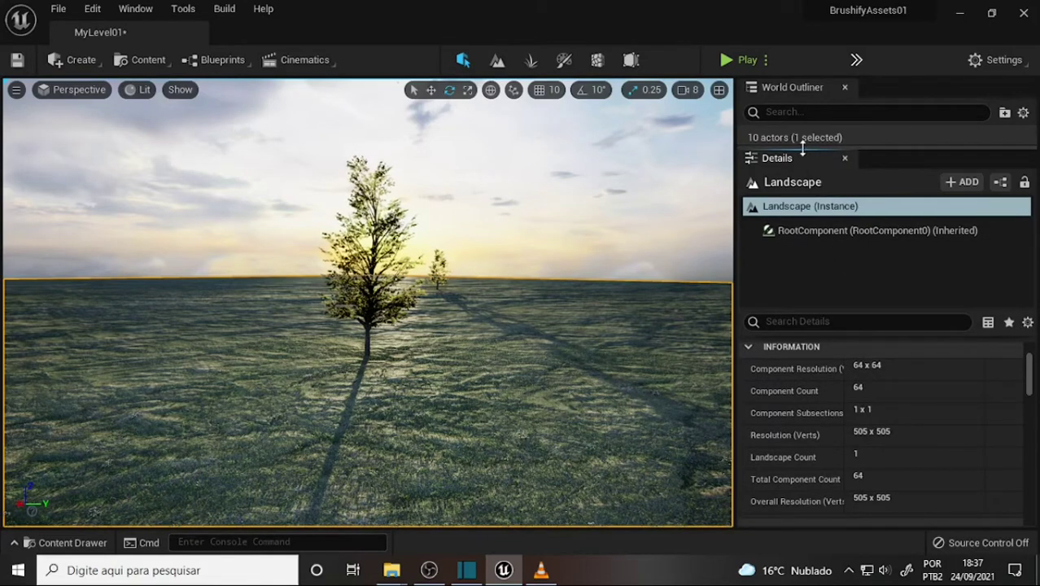
pyautogui.moveTo(802, 147); pyautogui.dragTo(811, 231)
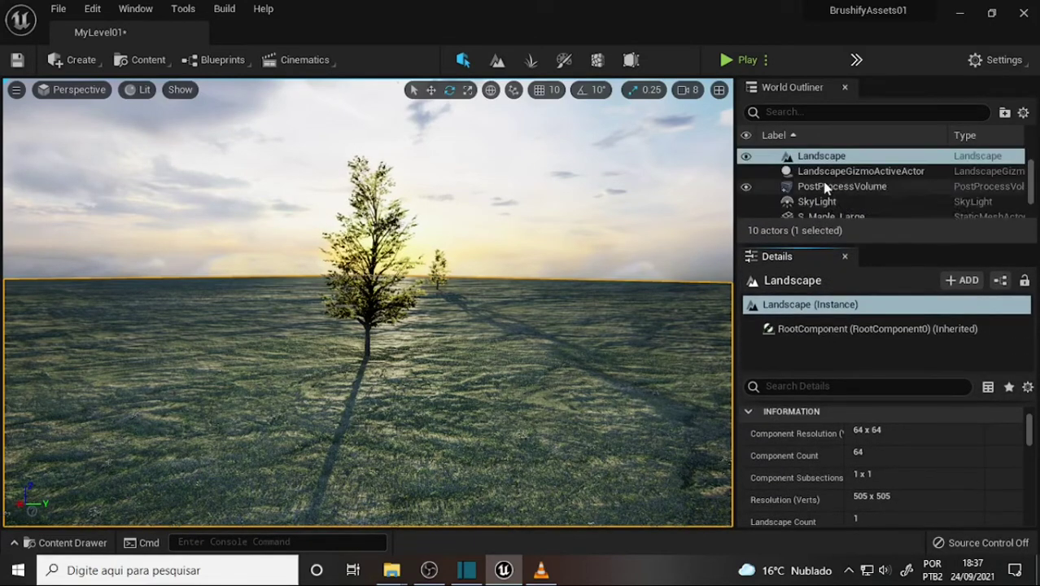
pyautogui.scroll(-2, 802, 192)
# Step: Select the Sun and set its Dynamic Shadow Distance to 0
pyautogui.click(815, 212)
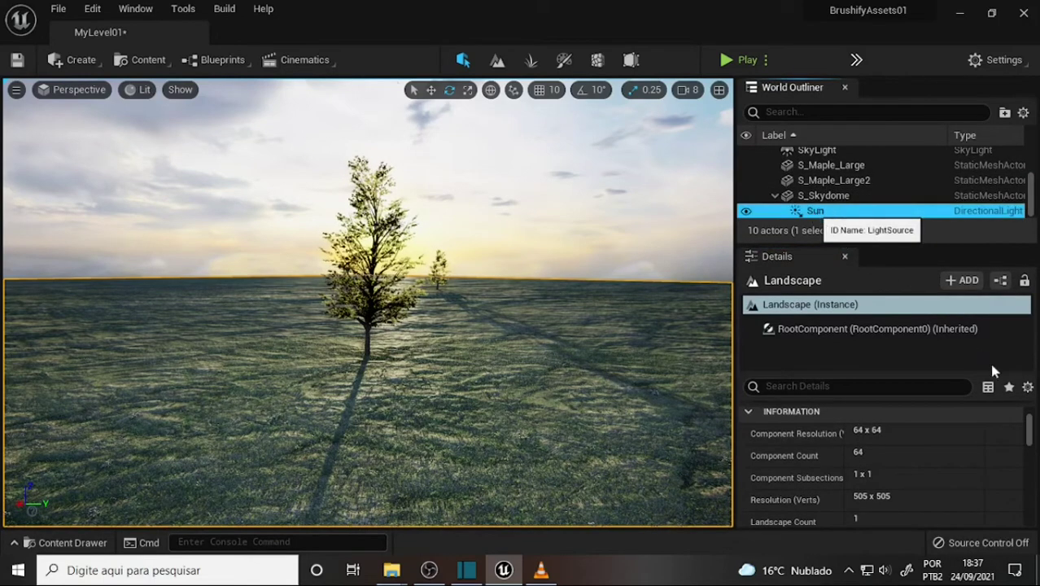
pyautogui.moveTo(1030, 425); pyautogui.dragTo(1030, 462)
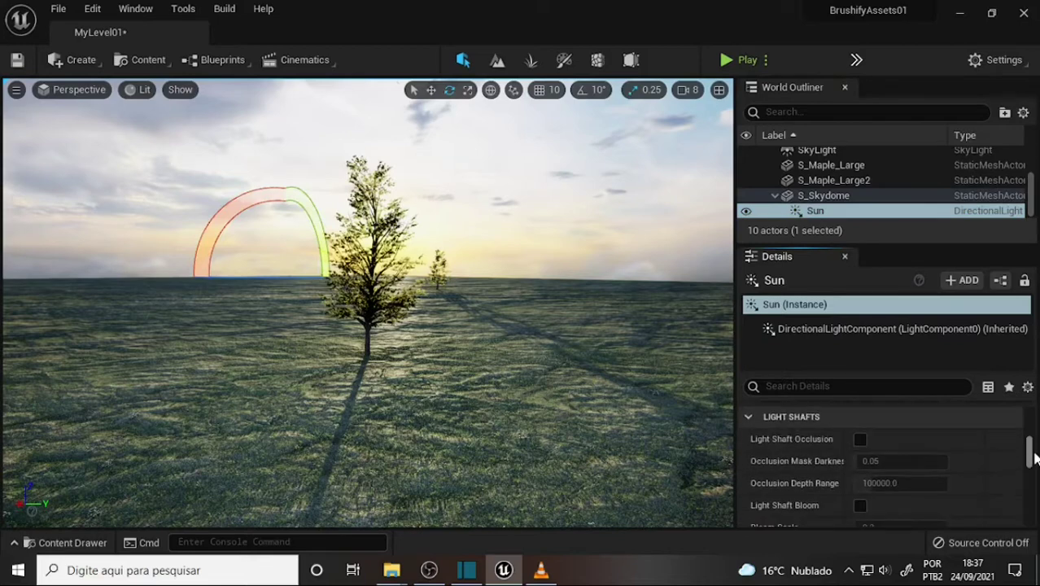
pyautogui.scroll(-3, 1035, 463)
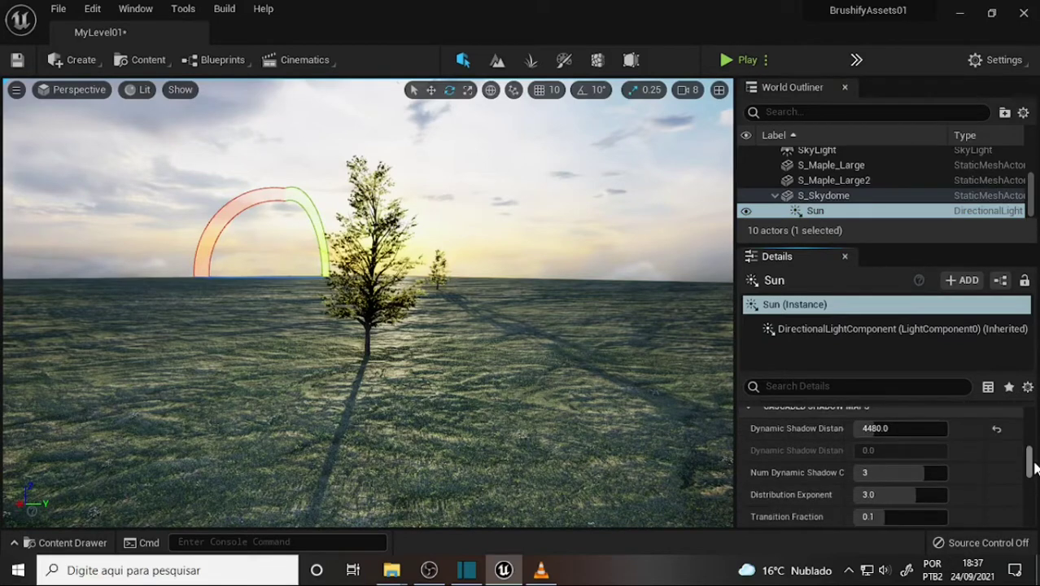
pyautogui.click(878, 428)
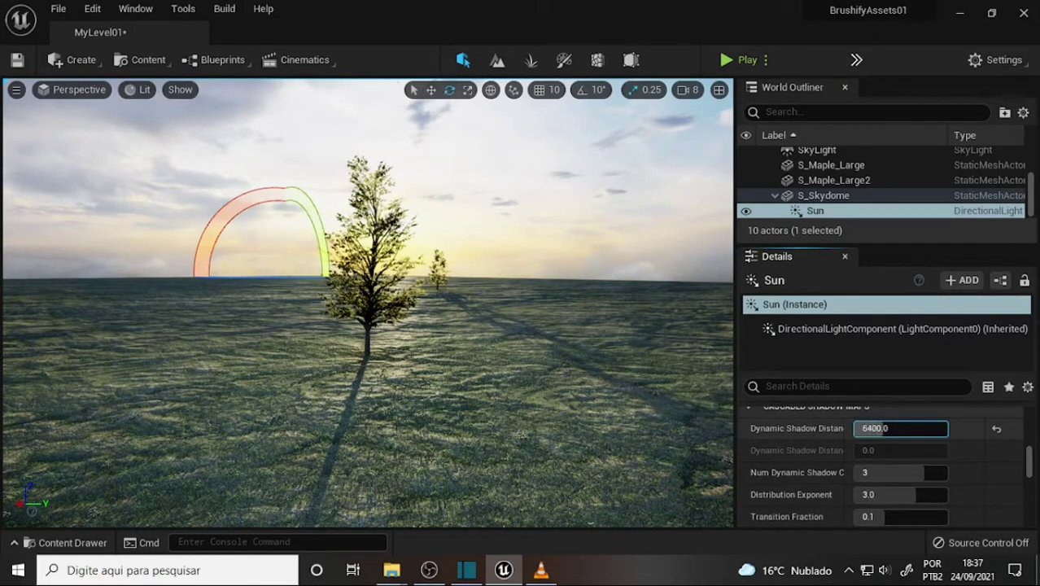
pyautogui.write('0')
pyautogui.press('Return')
# Step: Try 2080 and 0, then drag the Dynamic Shadow Distance back up to 20000
pyautogui.write('2080')
pyautogui.press('Return')
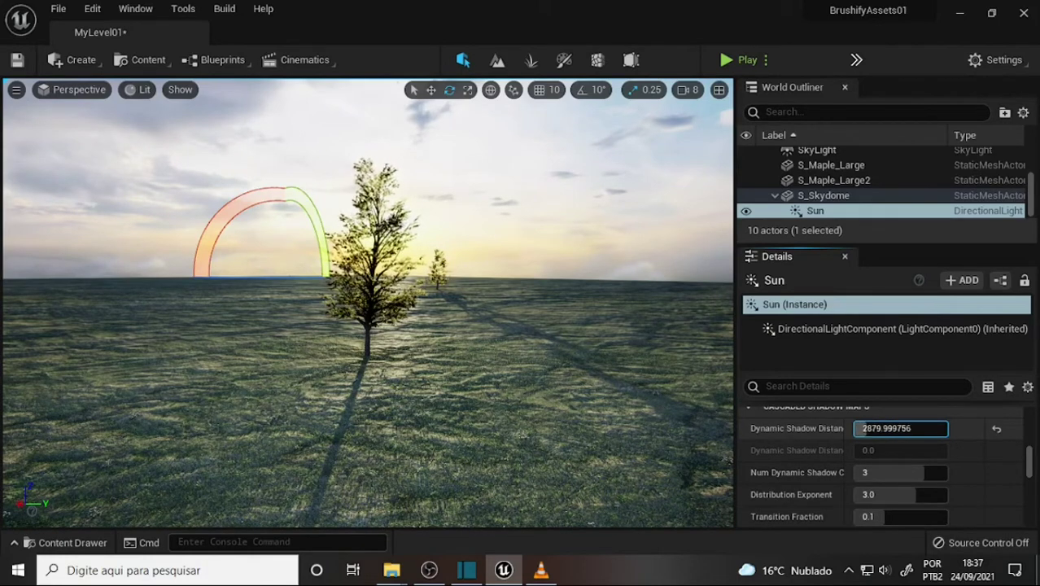
pyautogui.write('0')
pyautogui.press('Return')
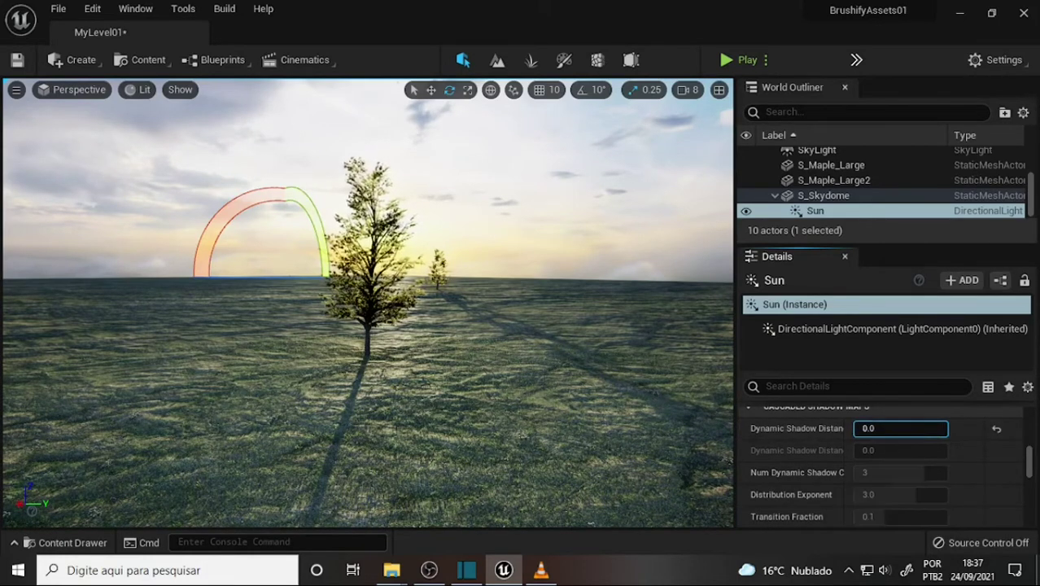
pyautogui.moveTo(865, 429); pyautogui.dragTo(989, 427)
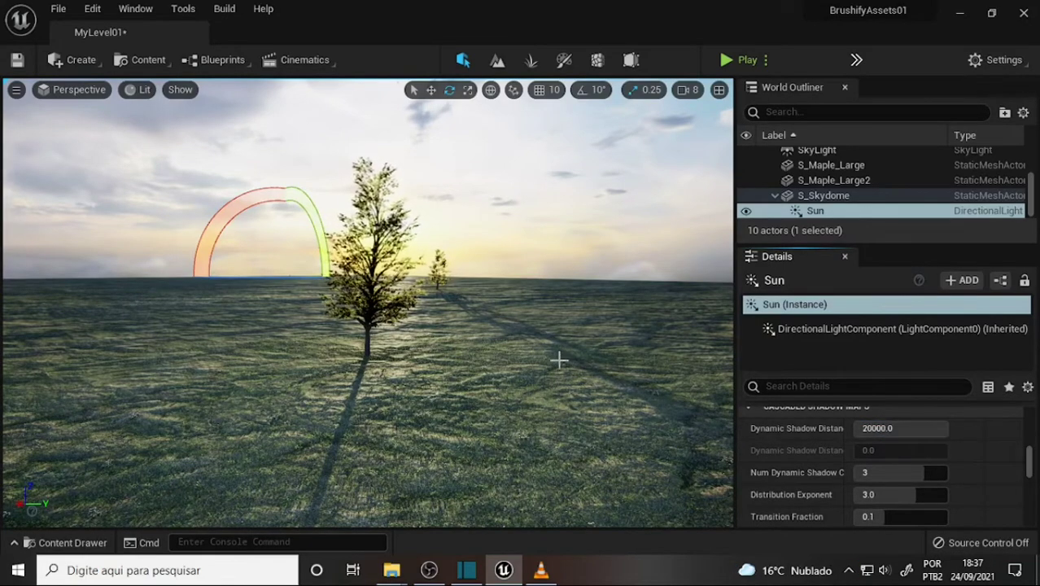
pyautogui.moveTo(541, 428); pyautogui.dragTo(606, 425, button='right')
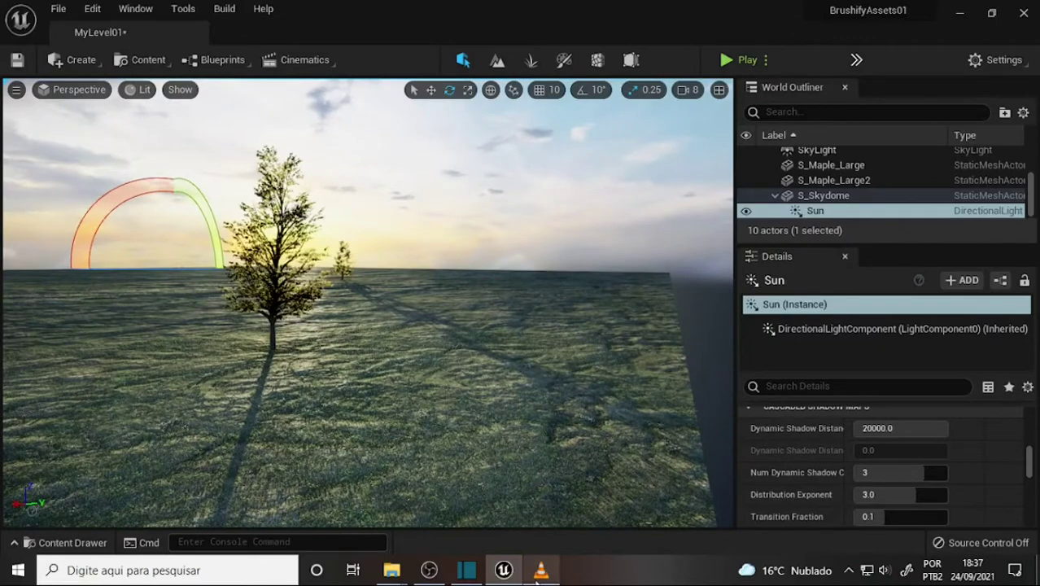
# Step: Scrub the VLC tutorial between 02:42 and 02:45 to study its 200000 shadow distance
pyautogui.click(537, 575)
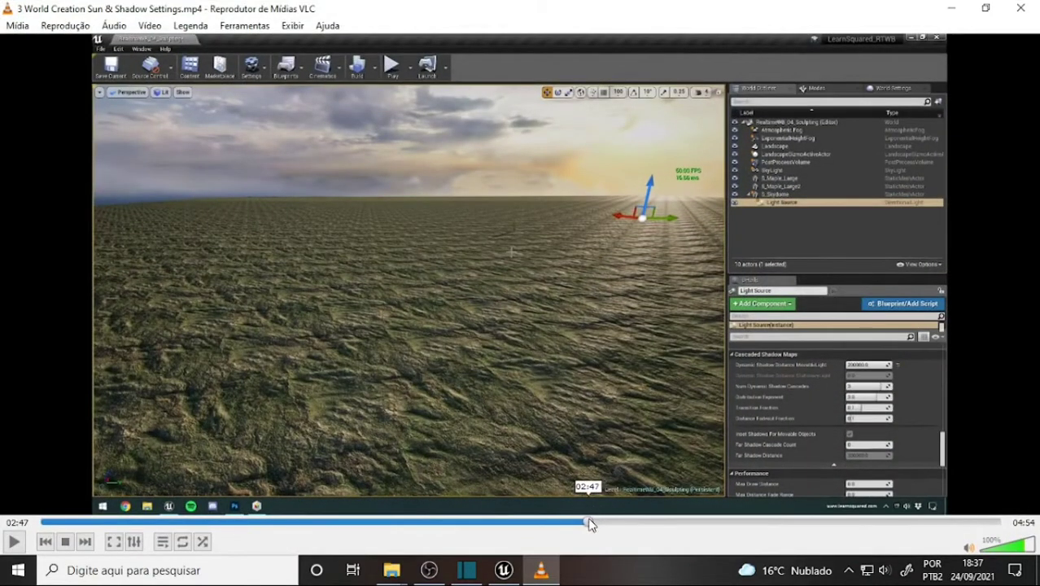
pyautogui.moveTo(588, 523); pyautogui.dragTo(581, 523)
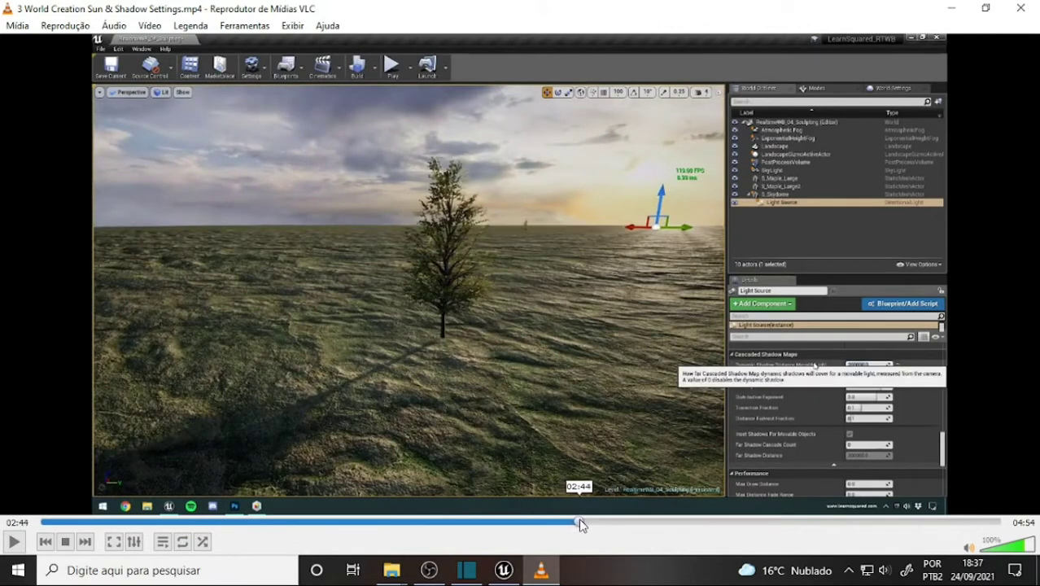
pyautogui.moveTo(581, 523); pyautogui.dragTo(576, 525)
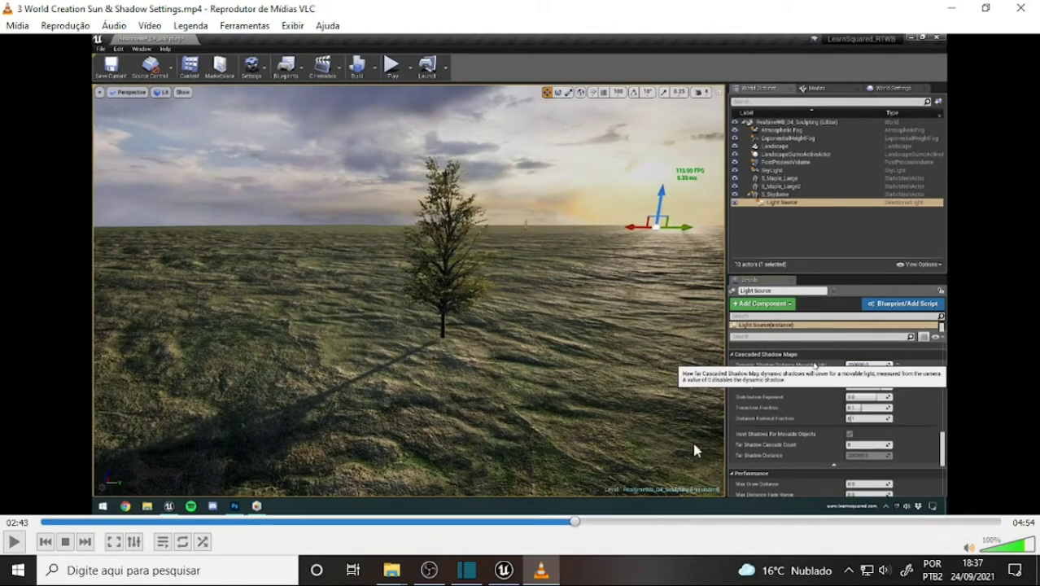
pyautogui.moveTo(575, 526); pyautogui.dragTo(573, 529)
pyautogui.click(576, 528)
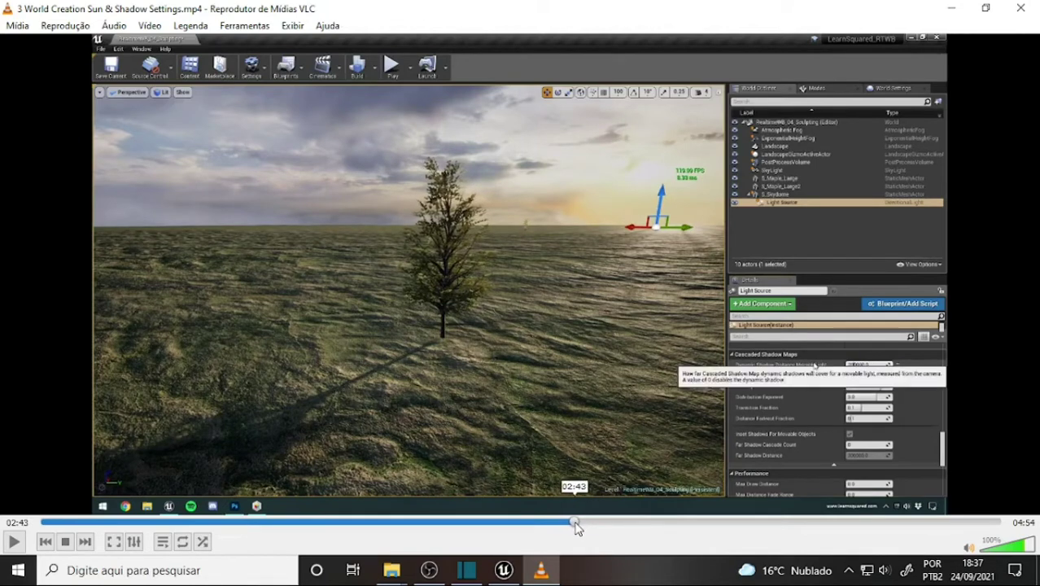
pyautogui.click(575, 527)
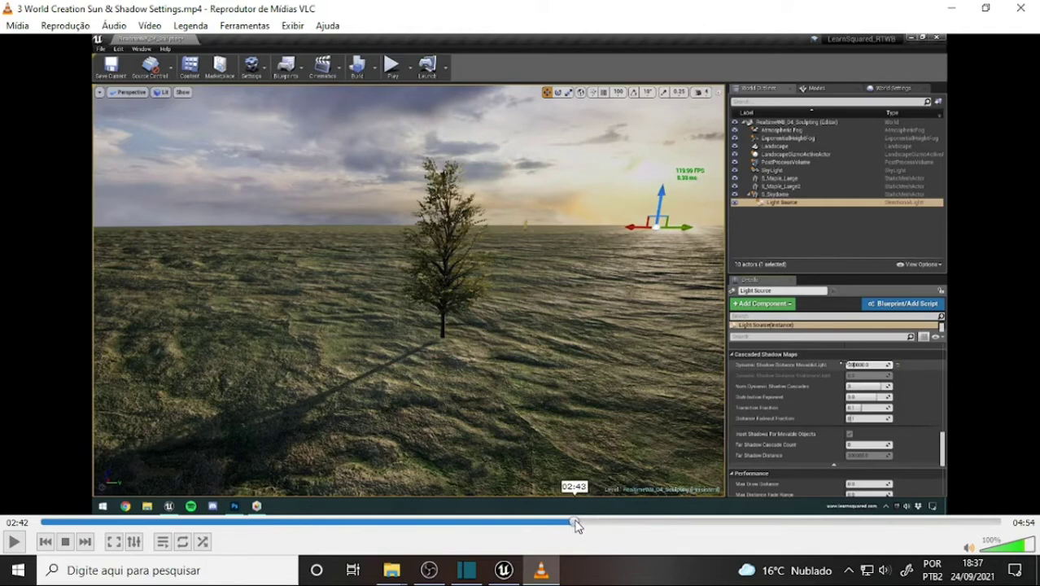
pyautogui.moveTo(575, 525); pyautogui.dragTo(584, 525)
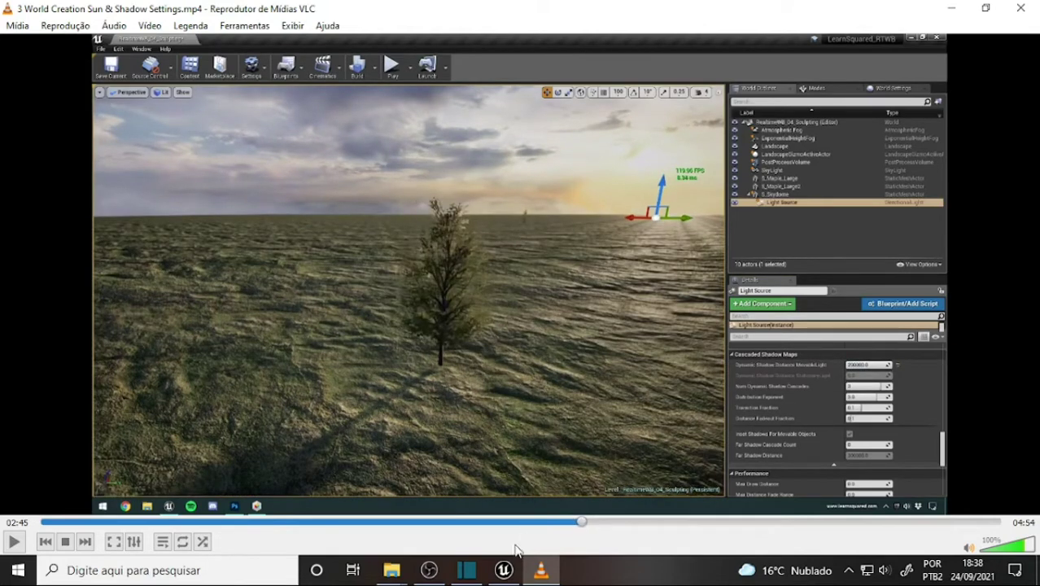
# Step: Back in Unreal, select the distant S_Maple_Large2 and delete it, leaving 9 actors
pyautogui.click(504, 569)
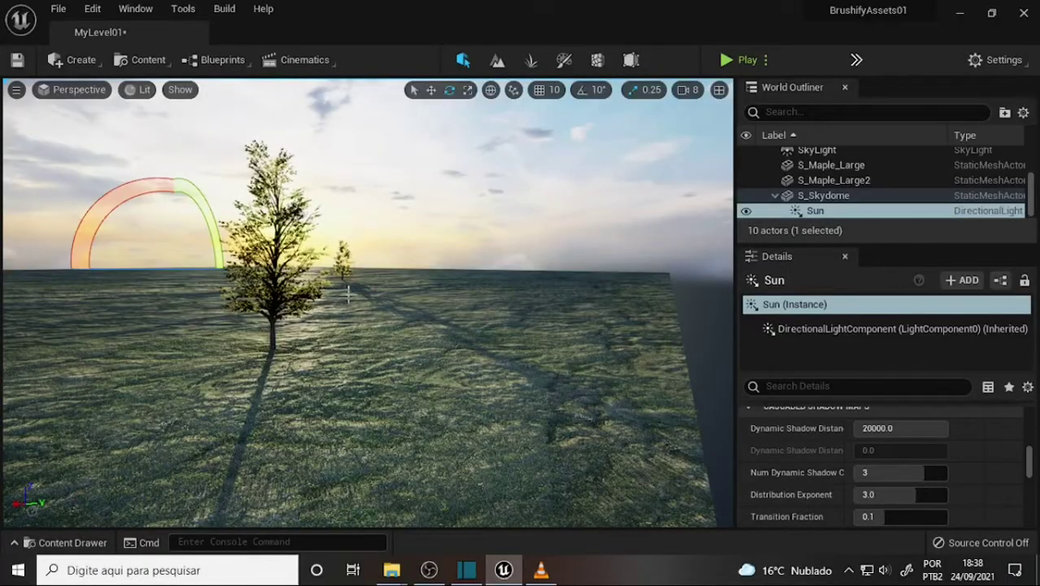
pyautogui.click(368, 290)
pyautogui.moveTo(368, 291)
pyautogui.mouseDown(button='right')
pyautogui.moveTo(326, 290)
pyautogui.moveTo(569, 326)
pyautogui.moveTo(554, 326)
pyautogui.mouseUp(button='right')
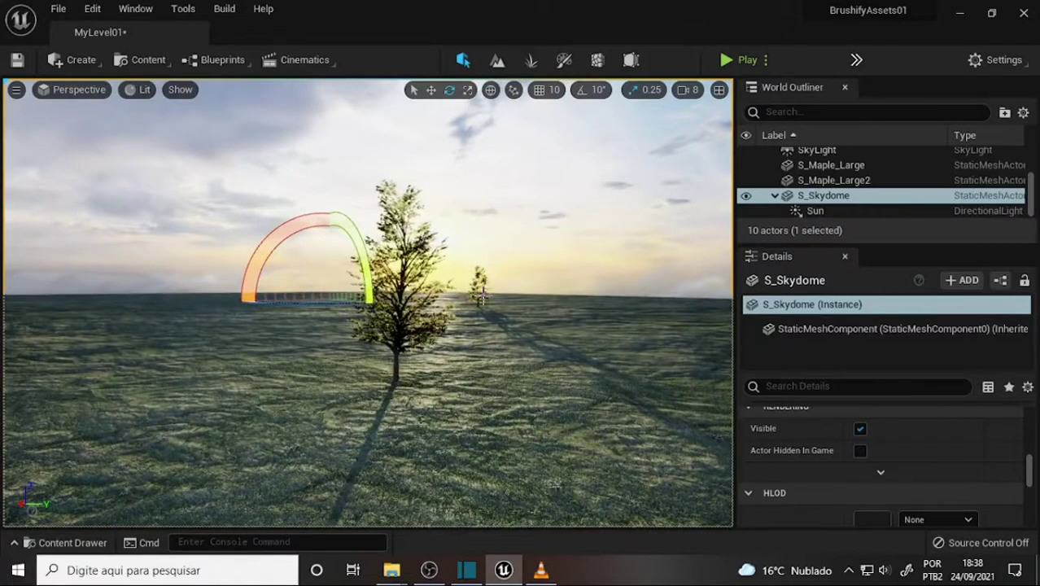
pyautogui.click(479, 283)
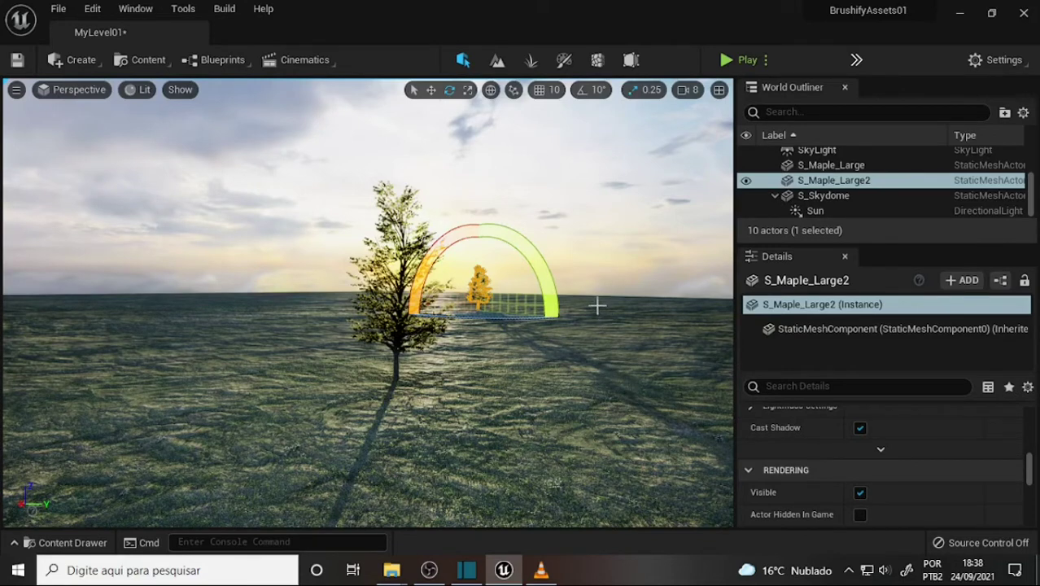
pyautogui.press('Delete')
pyautogui.click(606, 323)
pyautogui.rightClick(598, 342)
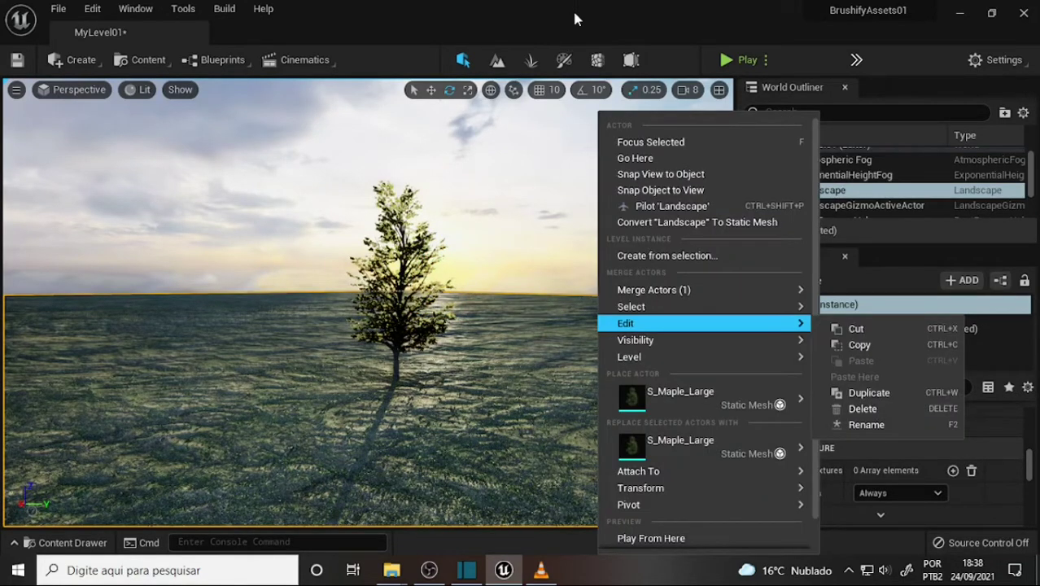
pyautogui.press('Escape')
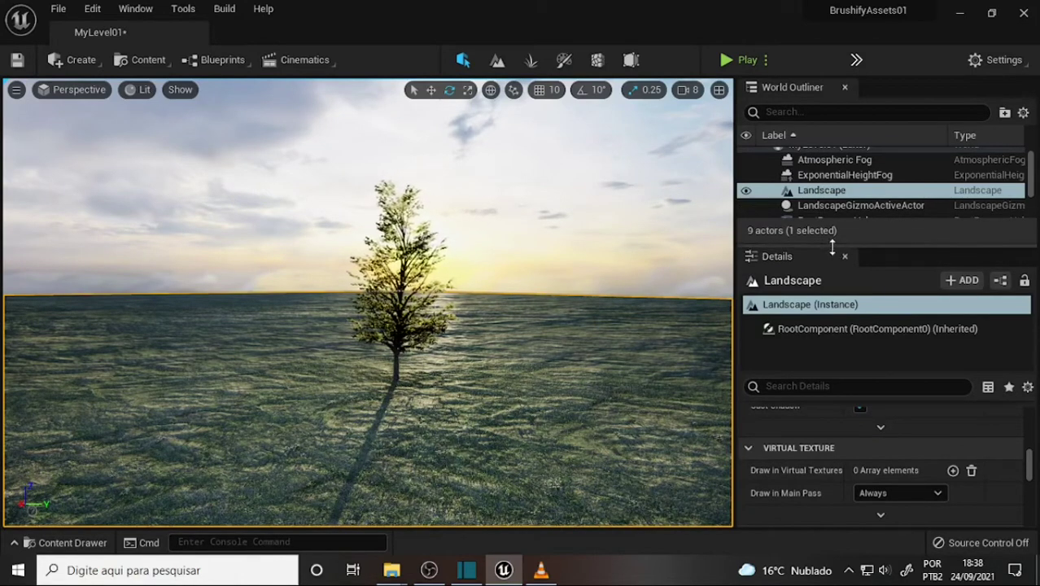
# Step: Widen the Outliner, then fly in on the lone maple and frame it low against the sunset
pyautogui.moveTo(833, 246); pyautogui.dragTo(833, 335)
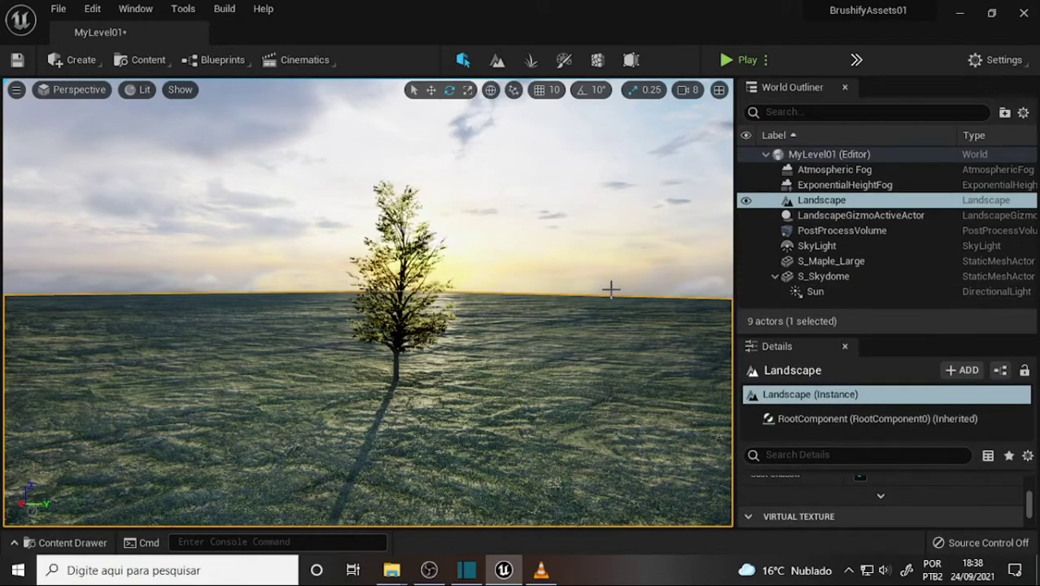
pyautogui.moveTo(596, 294); pyautogui.dragTo(596, 294)
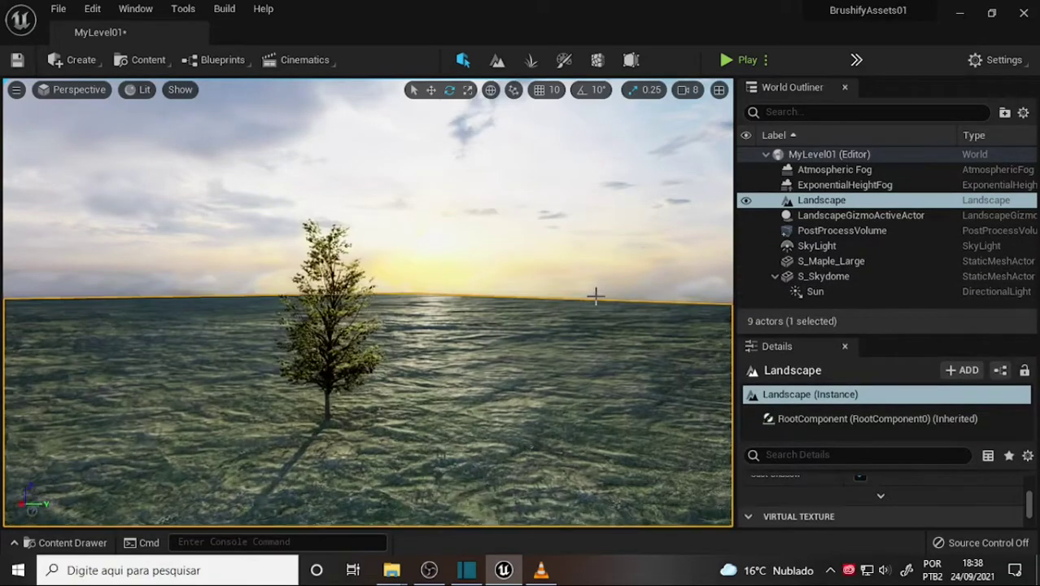
pyautogui.scroll(2, 595, 295)
pyautogui.scroll(2, 595, 295)
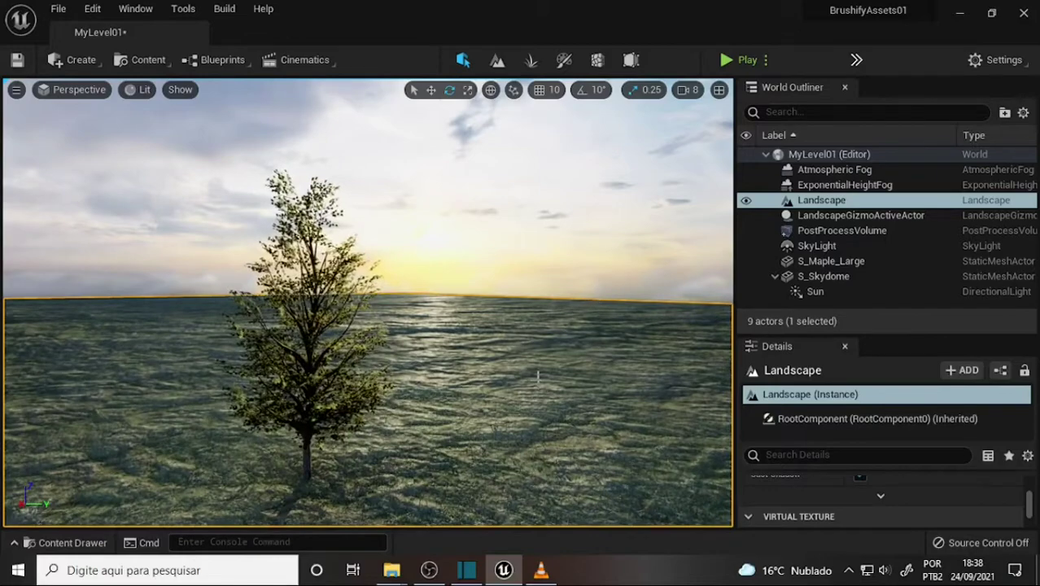
pyautogui.scroll(2, 596, 294)
pyautogui.scroll(1, 316, 330)
pyautogui.scroll(-1, 316, 330)
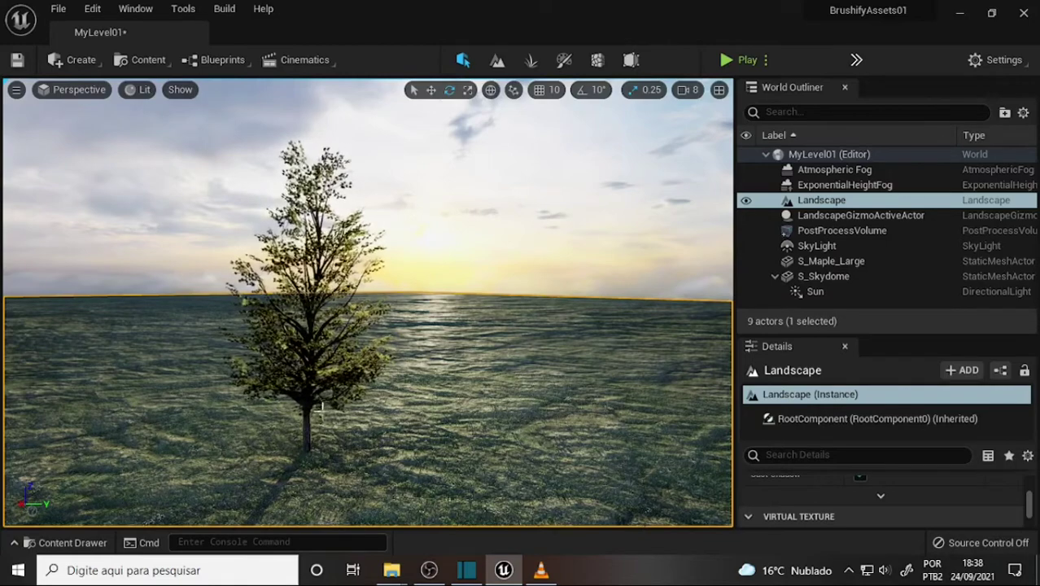
pyautogui.moveTo(321, 407); pyautogui.dragTo(322, 407, button='right')
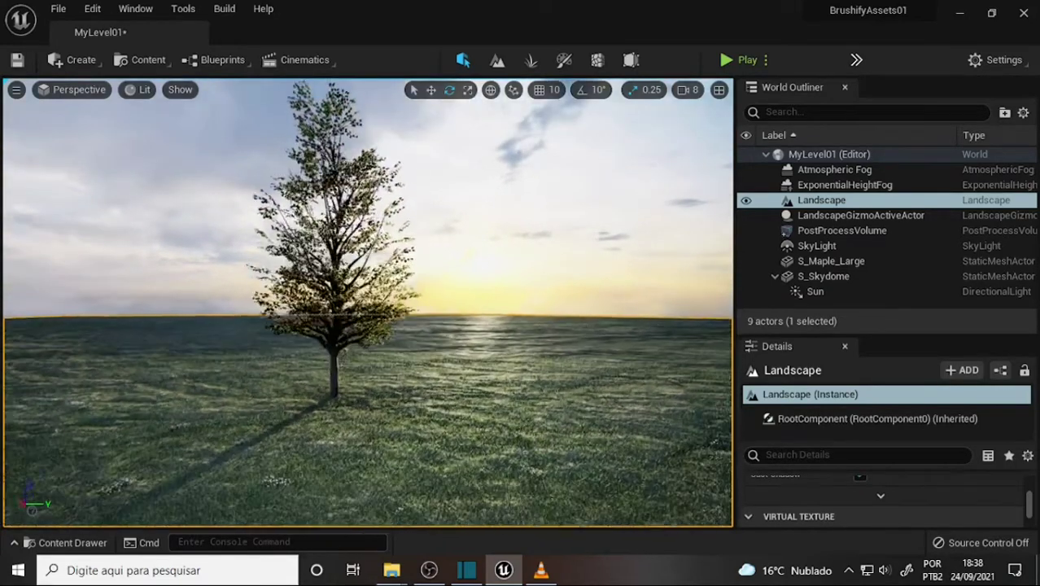
pyautogui.moveTo(528, 396); pyautogui.dragTo(528, 396, button='right')
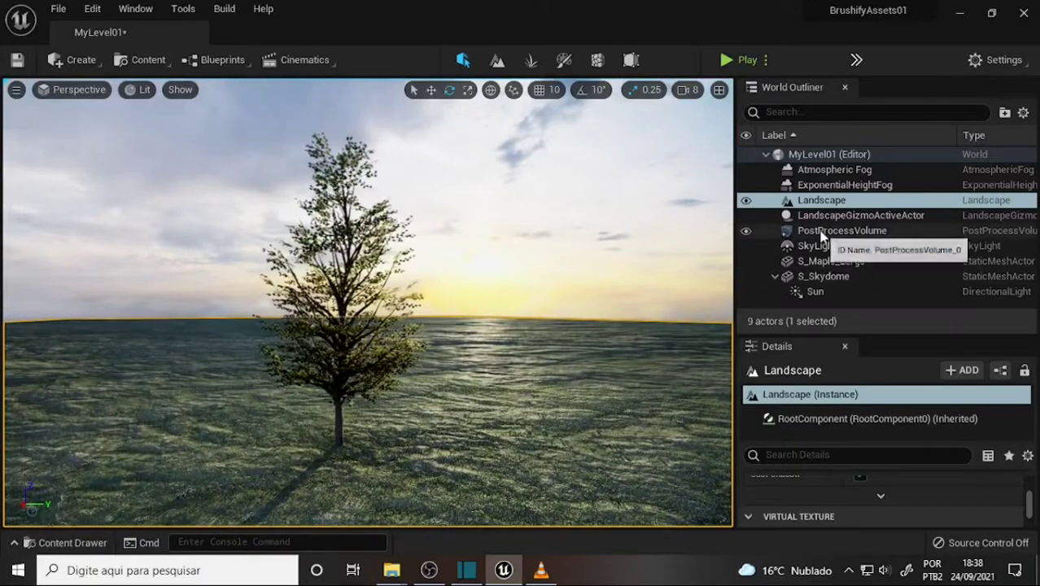
# Step: Select ExponentialHeightFog and set its Fog Height Falloff to 0.192904
pyautogui.click(830, 186)
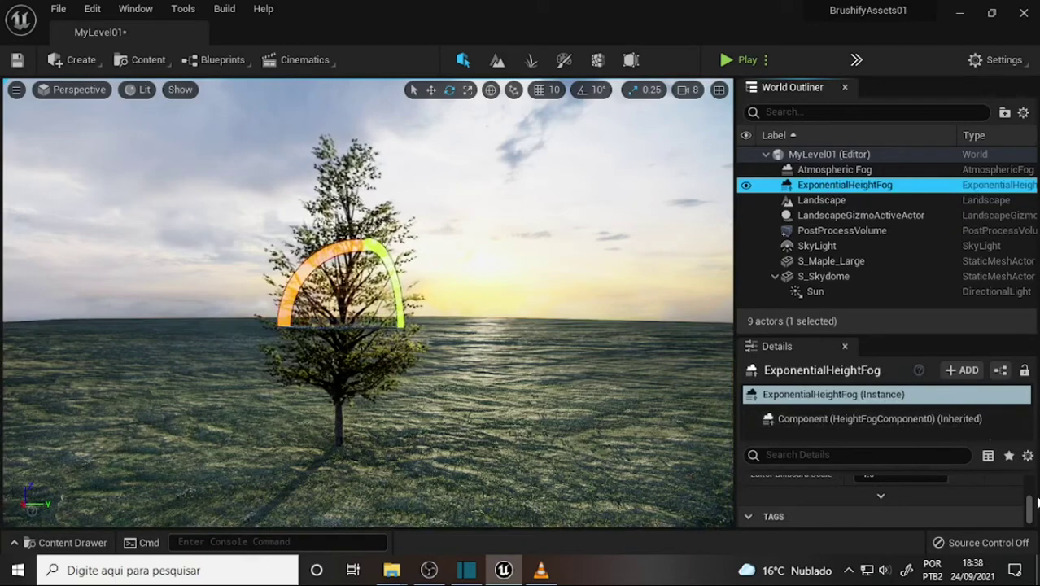
pyautogui.moveTo(1030, 517); pyautogui.dragTo(1030, 504)
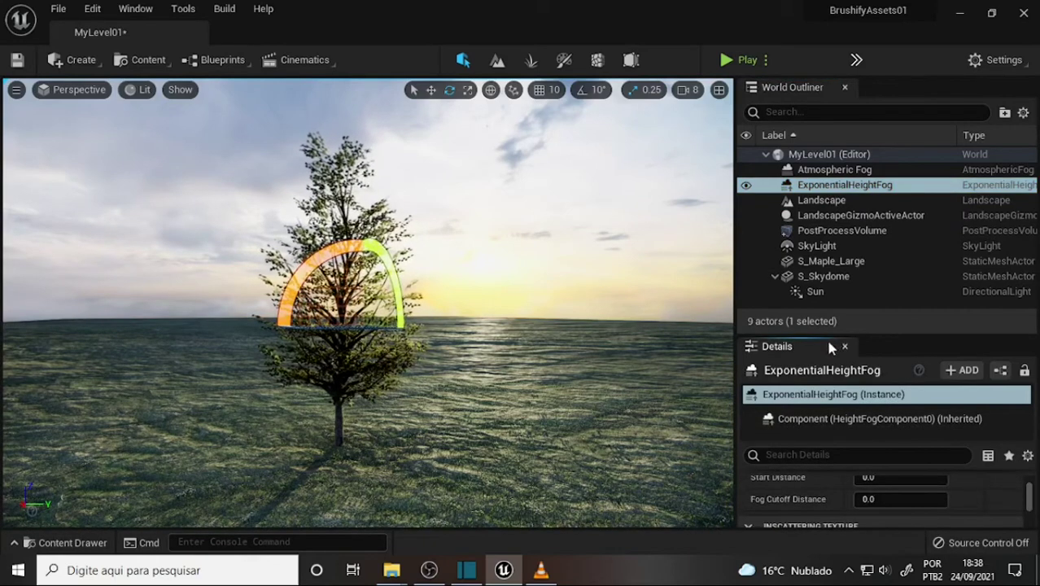
pyautogui.moveTo(817, 335); pyautogui.dragTo(814, 178)
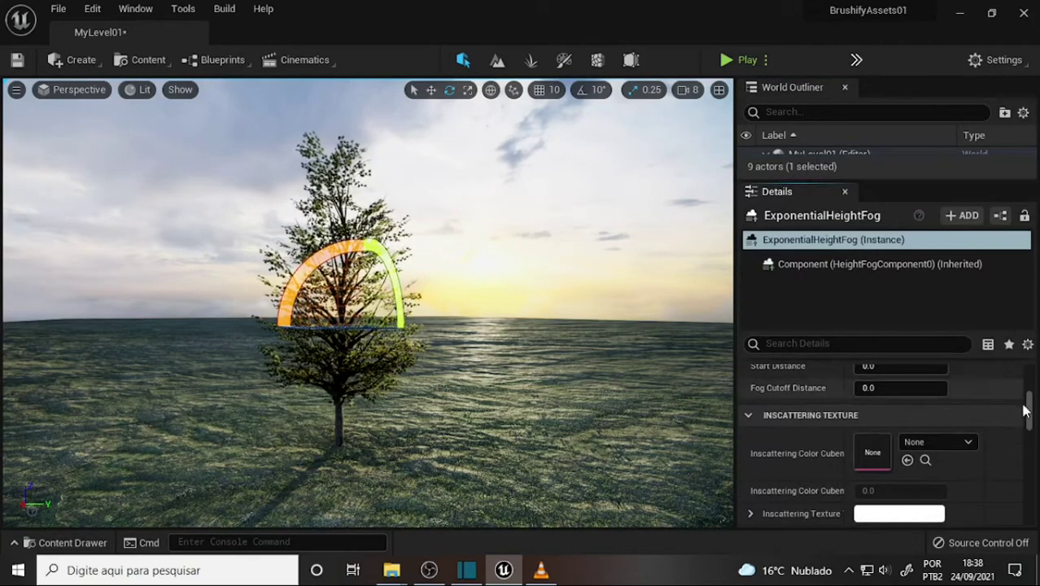
pyautogui.moveTo(1027, 411); pyautogui.dragTo(1034, 398)
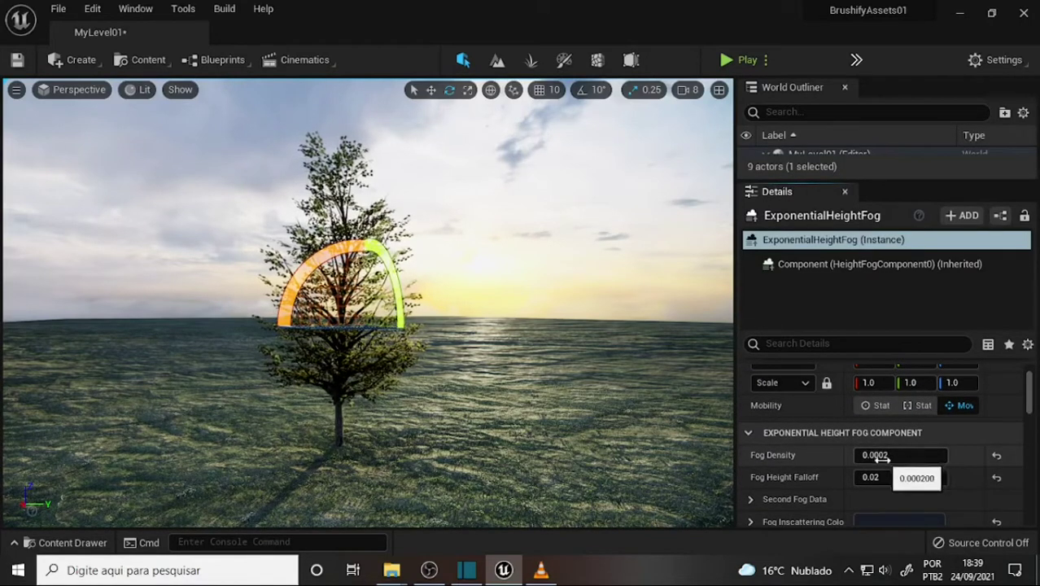
pyautogui.moveTo(872, 477)
pyautogui.mouseDown()
pyautogui.moveTo(912, 477)
pyautogui.moveTo(830, 476)
pyautogui.mouseUp()
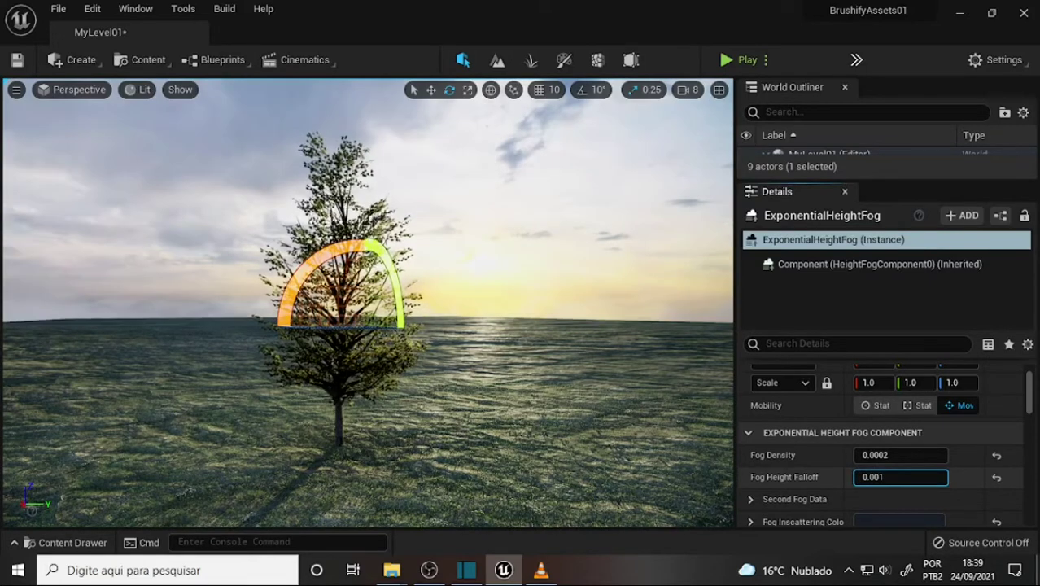
# Step: Raise the Fog Density to 0.0252 and orbit the view to check the horizon haze
pyautogui.click(881, 455)
pyautogui.write('0.0072')
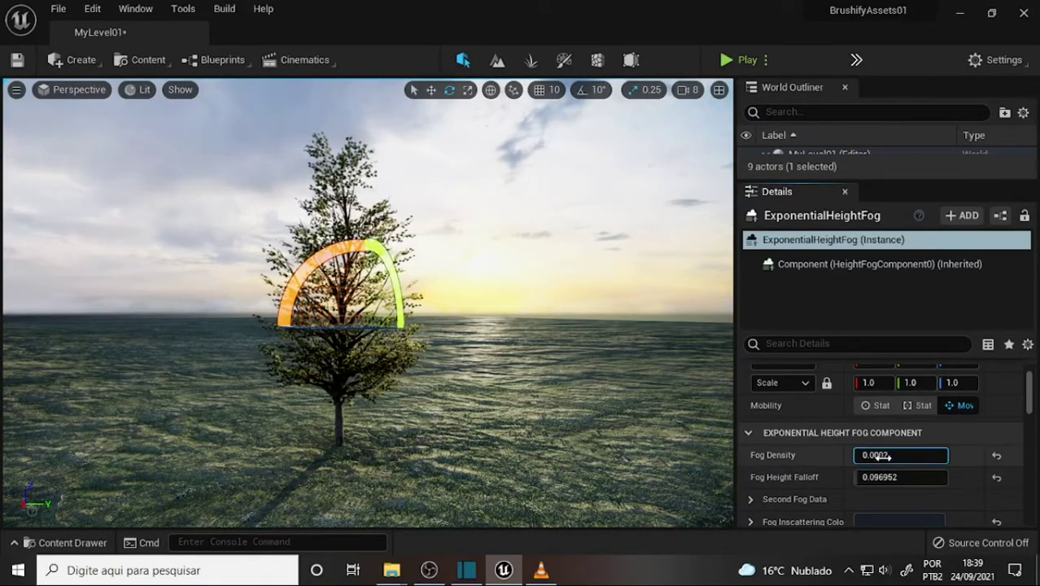
pyautogui.press('Return')
pyautogui.moveTo(882, 455)
pyautogui.mouseDown()
pyautogui.moveTo(912, 455)
pyautogui.moveTo(908, 477)
pyautogui.moveTo(895, 477)
pyautogui.mouseUp()
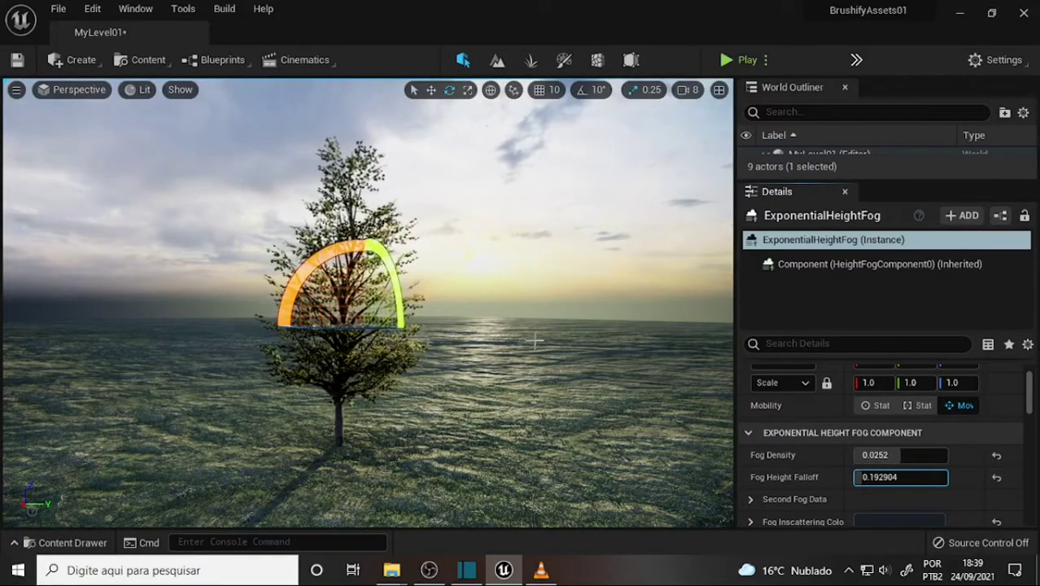
pyautogui.moveTo(535, 341)
pyautogui.mouseDown(button='right')
pyautogui.moveTo(504, 358)
pyautogui.moveTo(513, 354)
pyautogui.mouseUp(button='right')
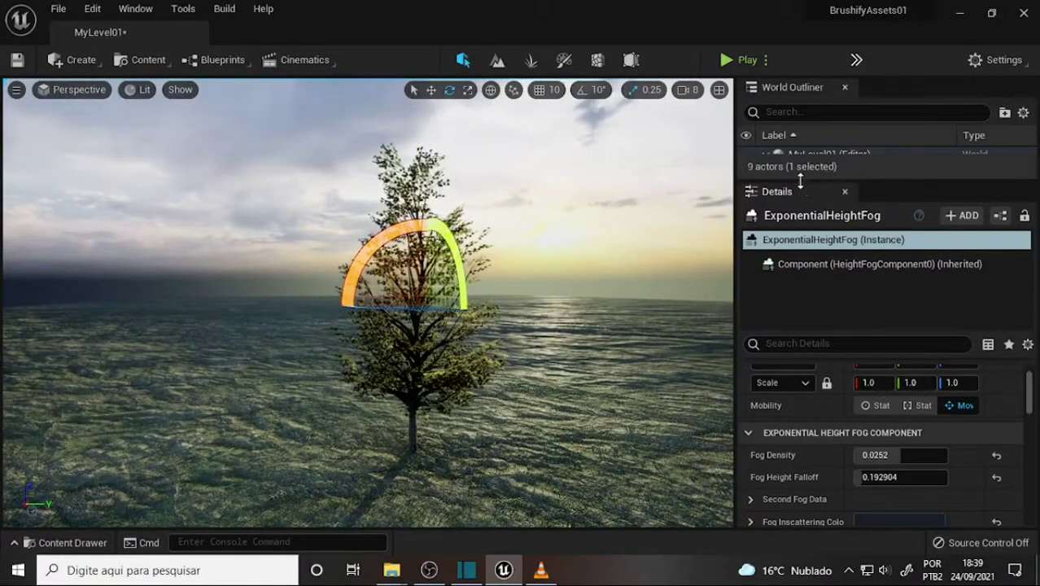
pyautogui.moveTo(803, 186); pyautogui.dragTo(804, 278)
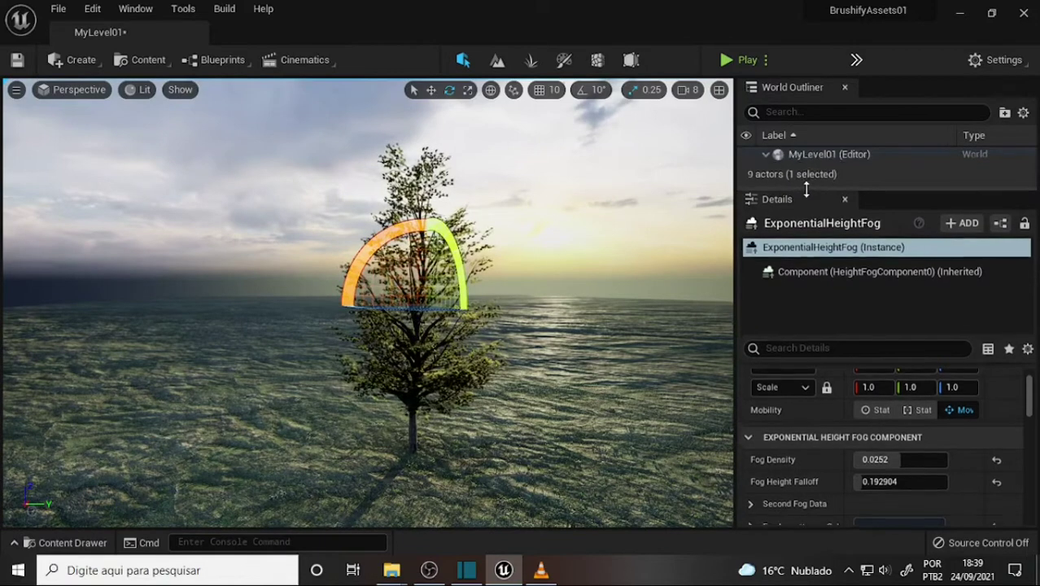
# Step: Set the Atmospheric Fog Sun Multiplier to 0.632, then turn the view toward the fogged horizon
pyautogui.click(820, 172)
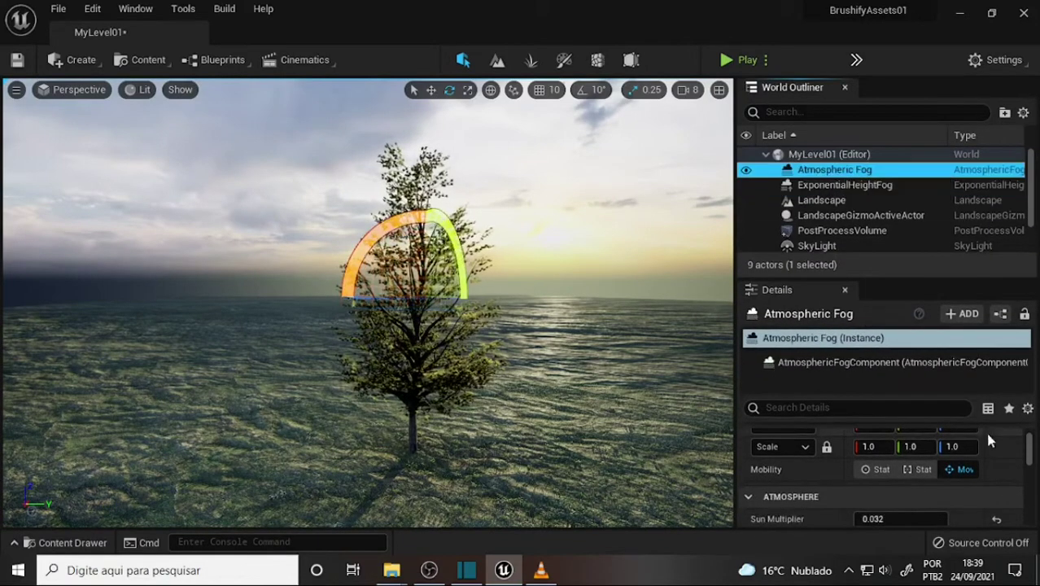
pyautogui.click(871, 518)
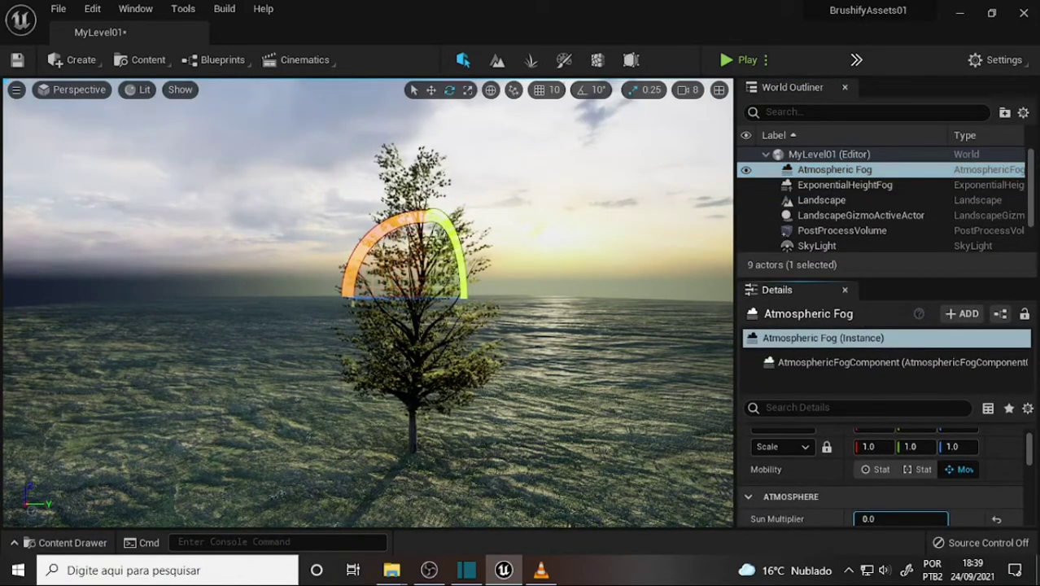
pyautogui.write('72')
pyautogui.moveTo(871, 519)
pyautogui.mouseDown()
pyautogui.moveTo(928, 518)
pyautogui.moveTo(879, 518)
pyautogui.mouseUp()
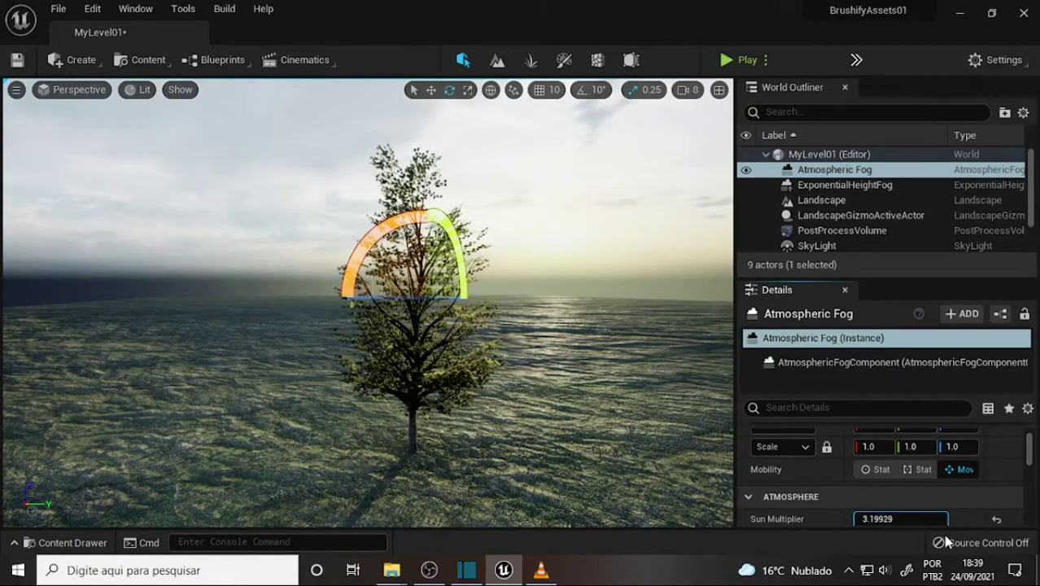
pyautogui.hotkey('ctrl', 'z')
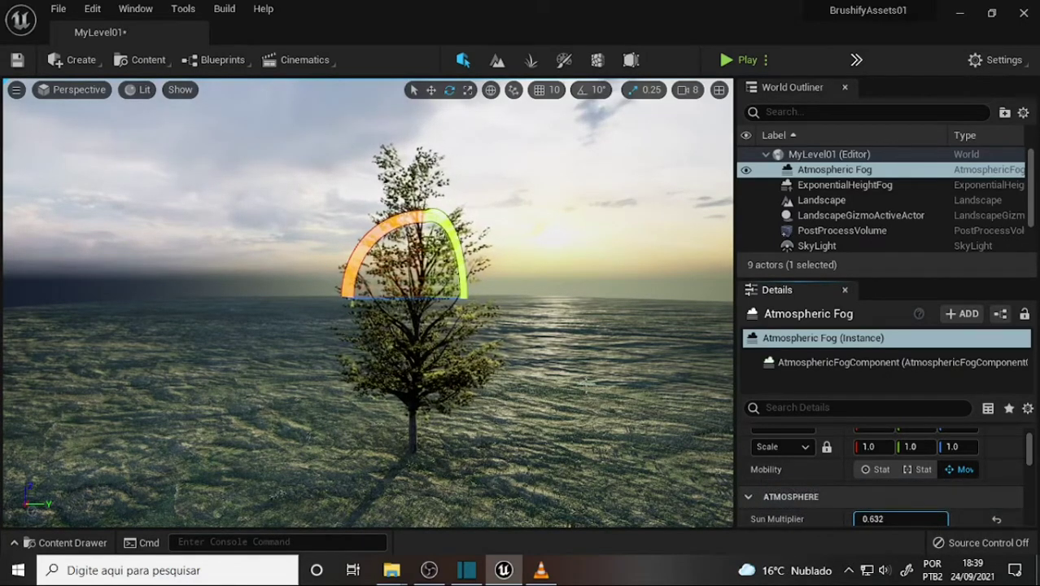
pyautogui.moveTo(366, 326); pyautogui.dragTo(440, 334, button='right')
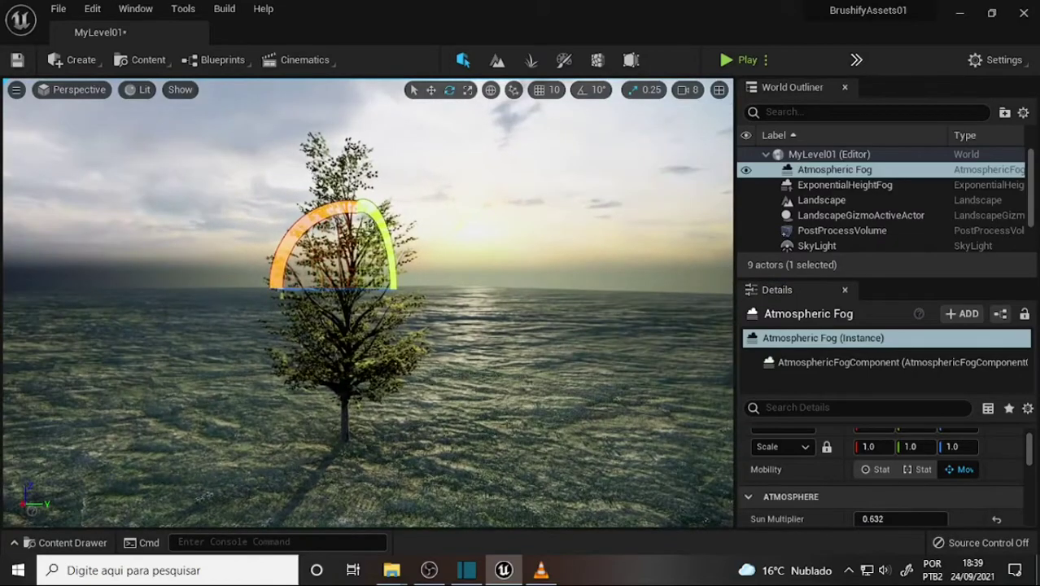
# Step: Select the landscape and back the camera away for a wide shot of the backlit maple
pyautogui.click(557, 348)
pyautogui.moveTo(566, 337)
pyautogui.mouseDown(button='right')
pyautogui.moveTo(505, 341)
pyautogui.moveTo(570, 342)
pyautogui.mouseUp(button='right')
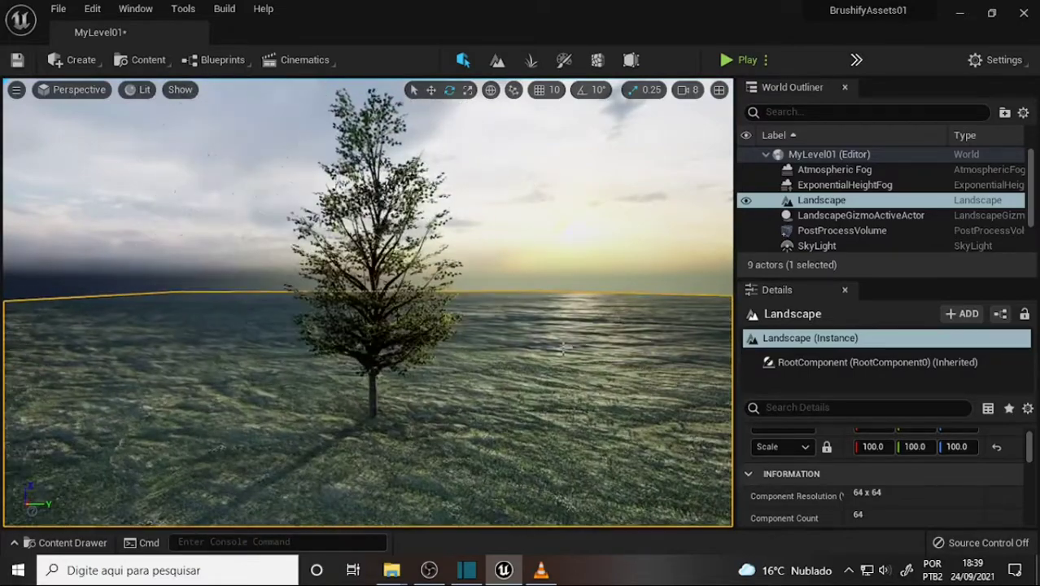
pyautogui.moveTo(569, 342)
pyautogui.mouseDown(button='right')
pyautogui.moveTo(618, 342)
pyautogui.moveTo(551, 400)
pyautogui.mouseUp(button='right')
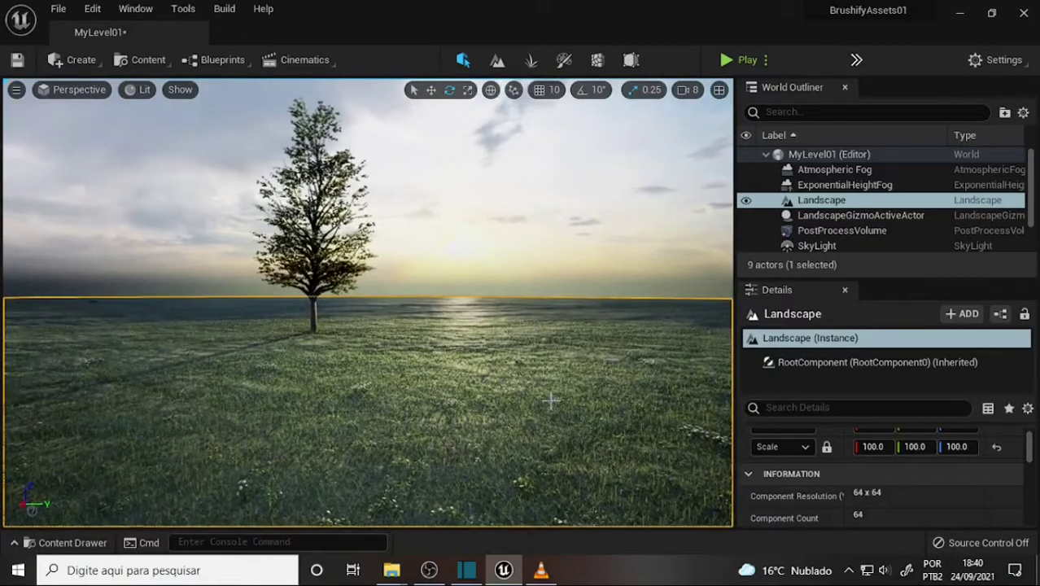